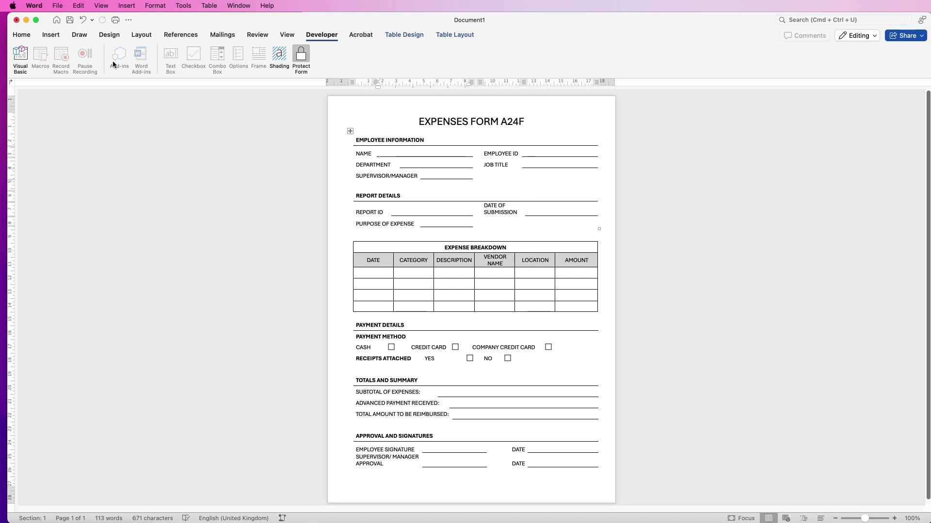
Create a new blank document and insert a table of 5 columns by 8 rows below an empty first line.
key(super+n)
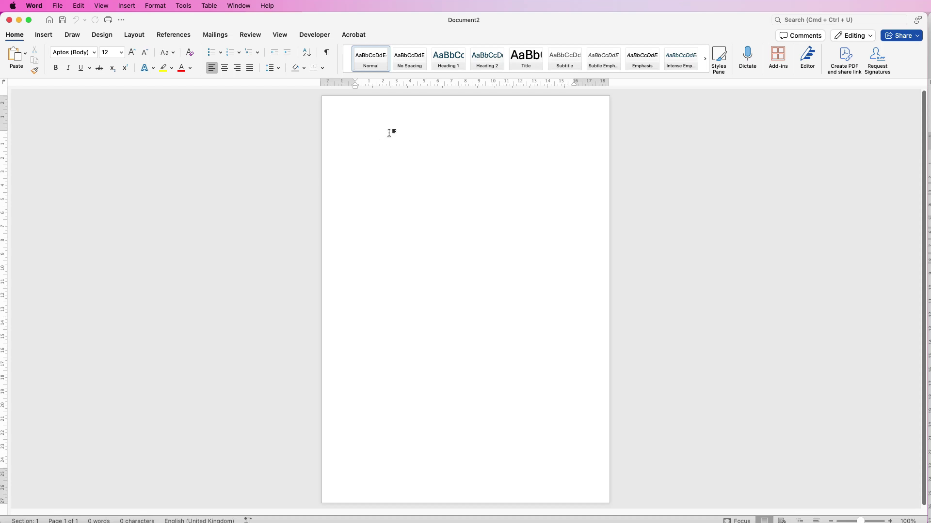
key(Return)
click(44, 34)
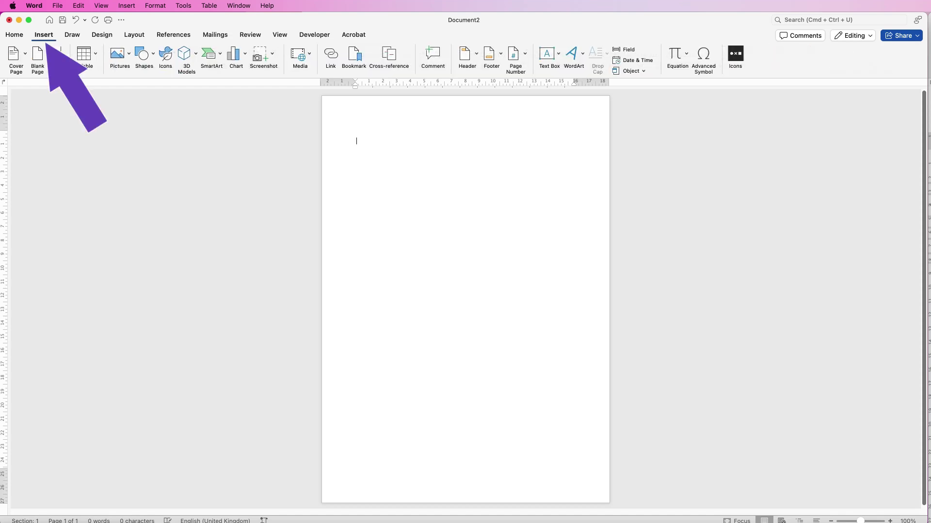
click(86, 56)
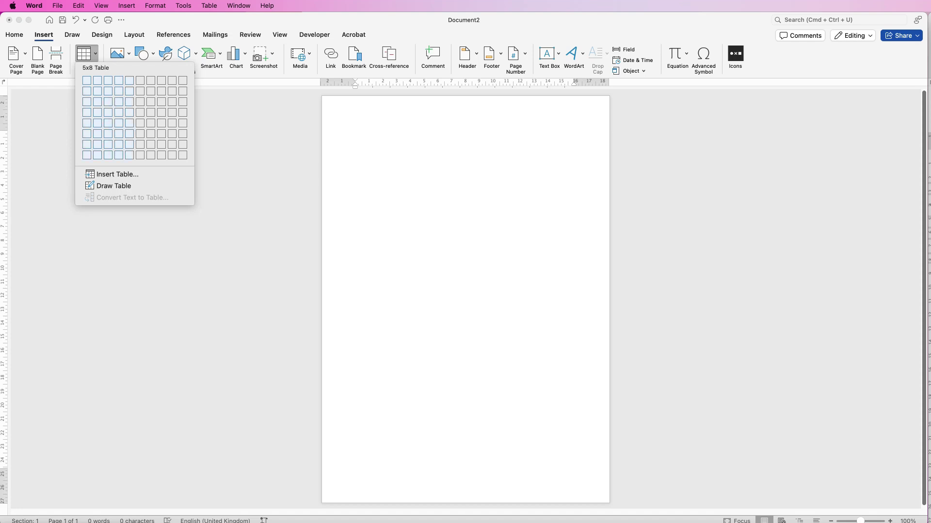
click(129, 155)
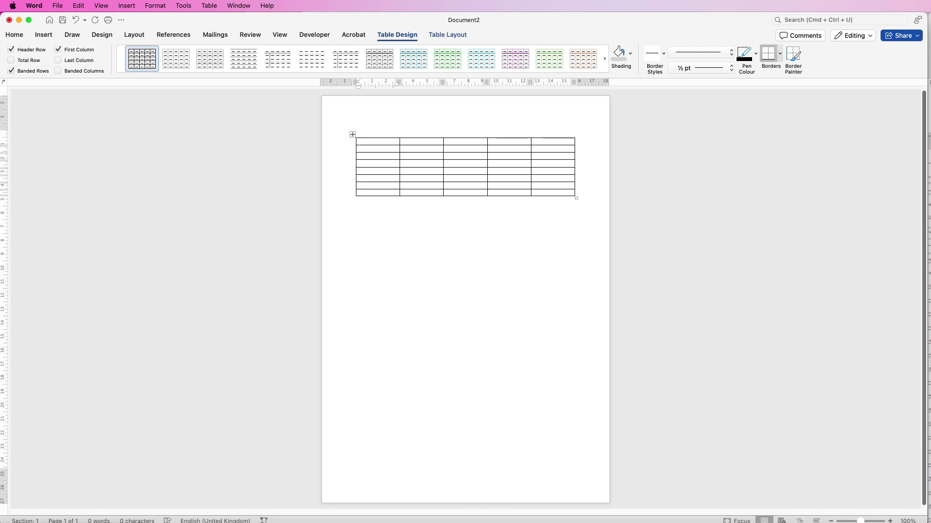
Set the row height of the whole table to 0.8 cm and align all its cells bottom left.
click(352, 134)
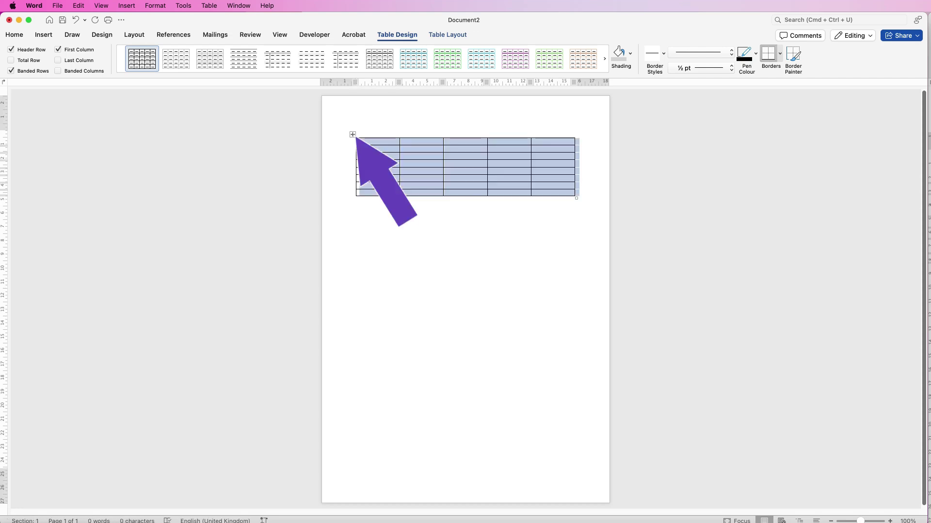
click(448, 34)
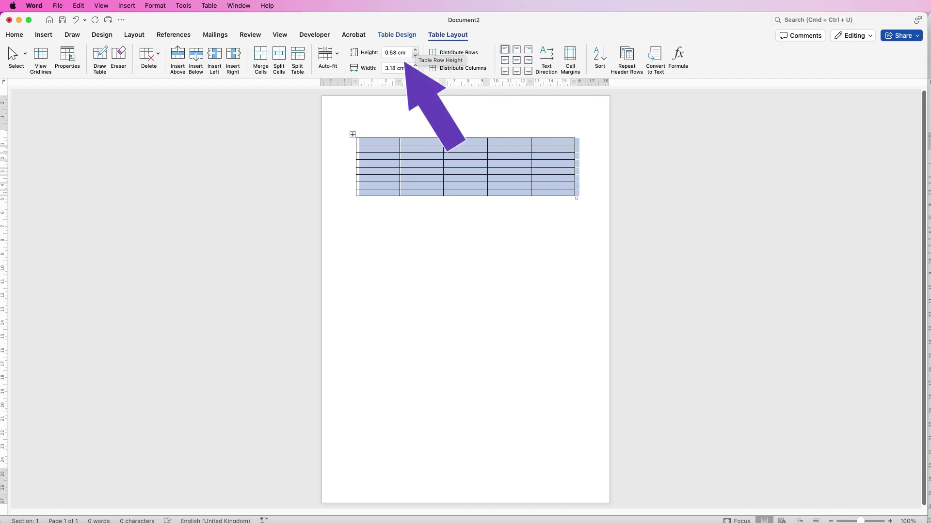
click(405, 57)
key(shift+Left)
key(shift+Left)
key(shift+Left)
key(shift+Left)
key(shift+Left)
key(shift+Left)
key(shift+Left)
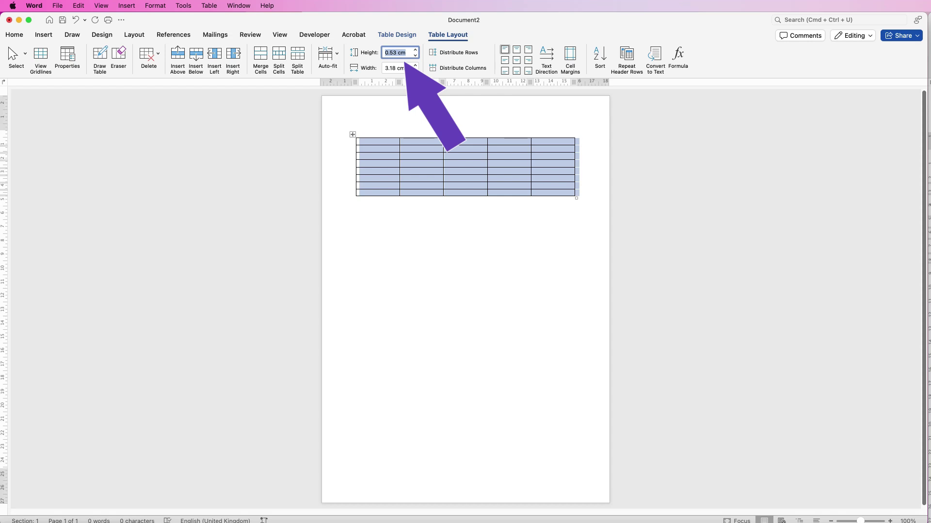
text(0.8)
key(Return)
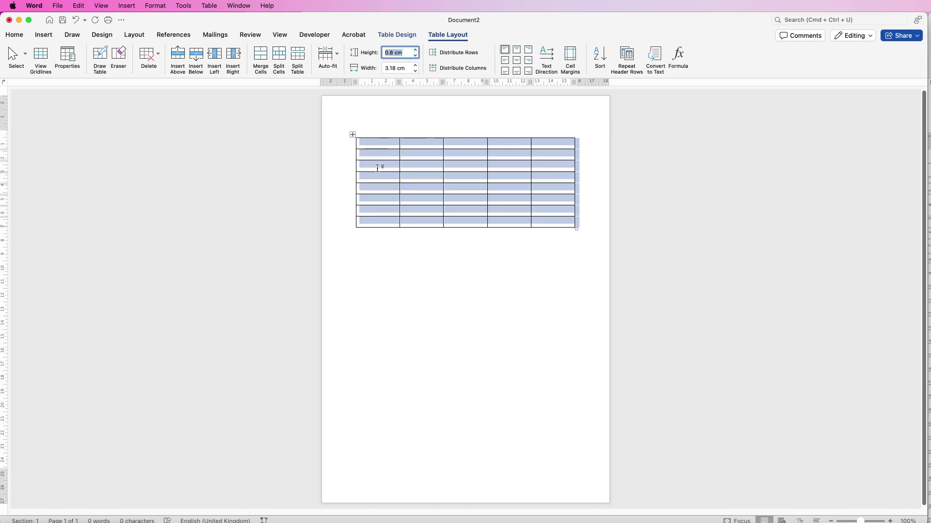
click(504, 73)
click(390, 144)
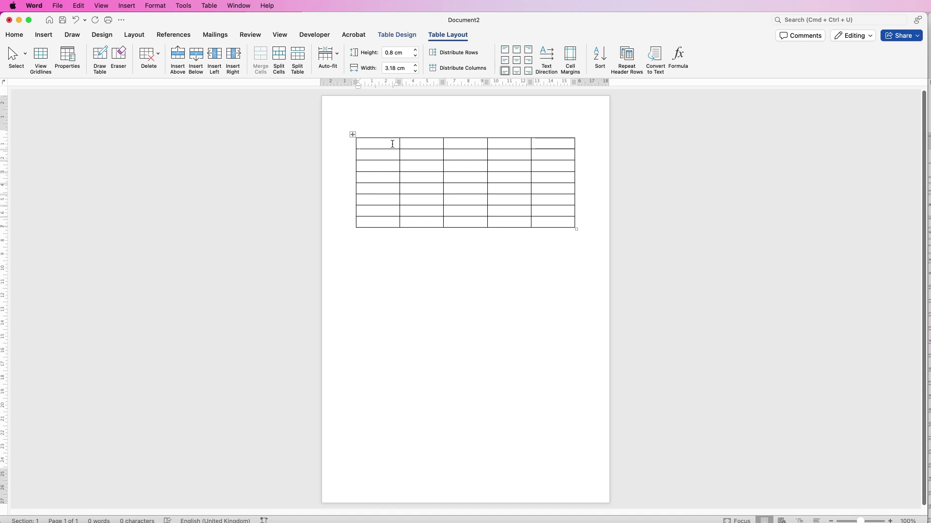
Merge all cells of the table's first row and enter the heading EMPLOYEE INFORMATION in it.
drag(389, 145, 542, 145)
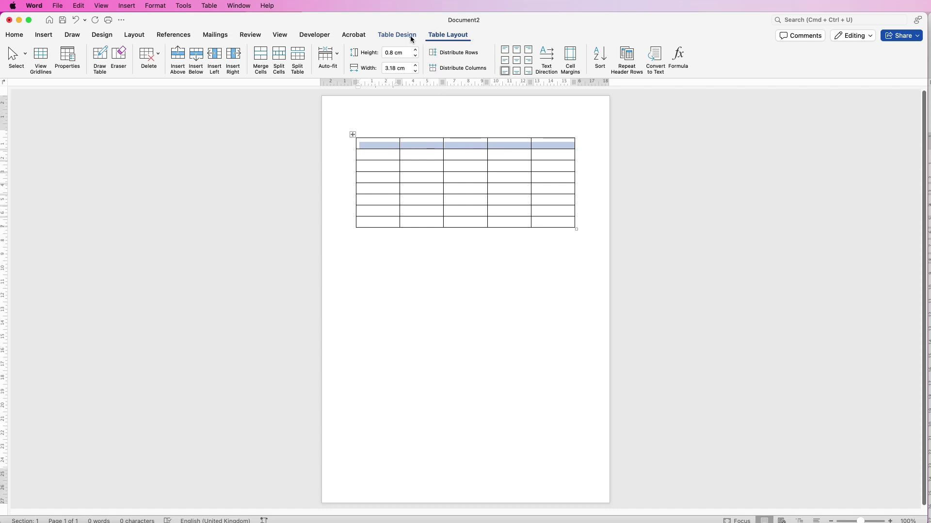
click(260, 58)
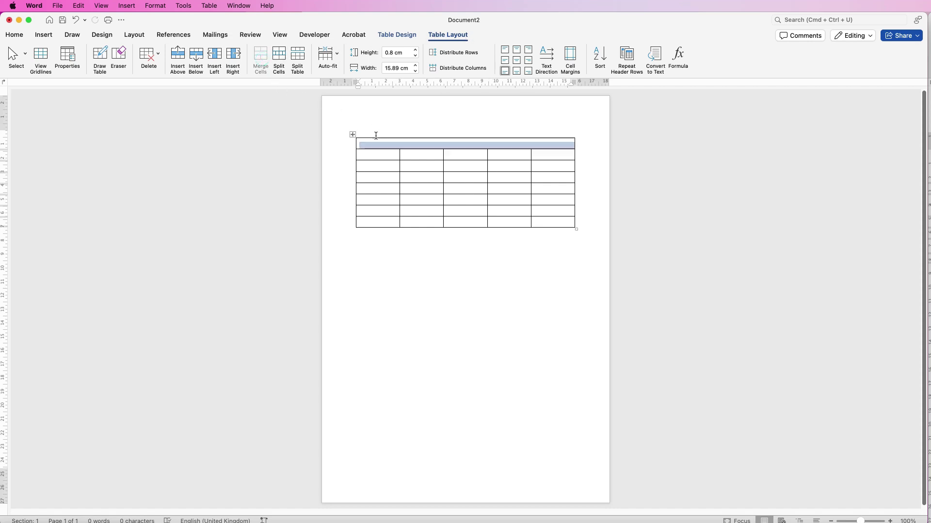
click(385, 145)
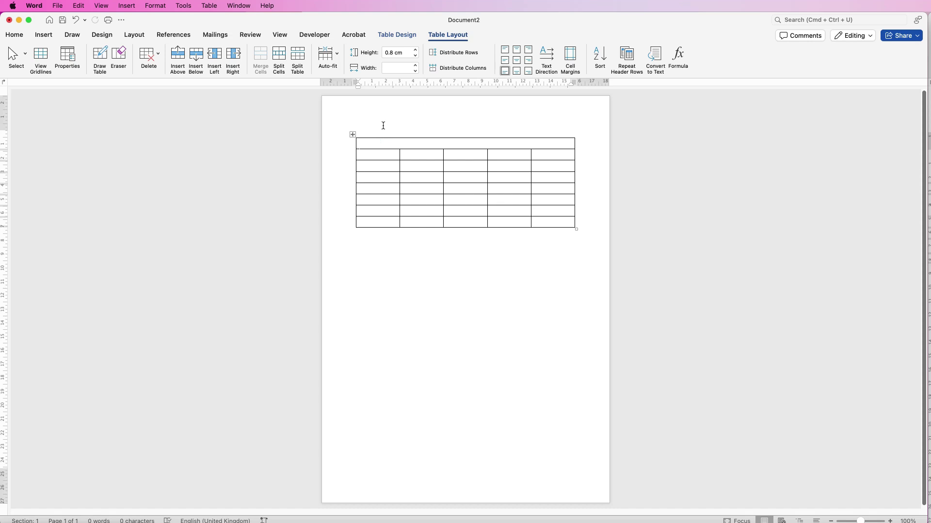
text(EMPLOYEE INFORMATION)
Label the second row NAME in the first column and EMPLOYEE ID in the fourth column.
click(397, 158)
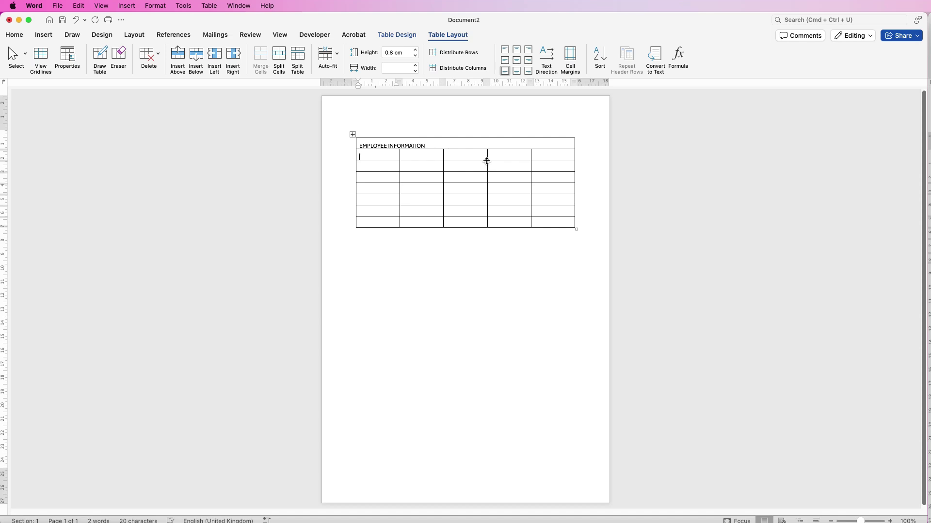
text(NAME)
key(Tab)
key(Tab)
key(Tab)
text(EMPLOYEE ID)
Label the third row DEPARTMENT and JOB TITLE in columns one and four, and the fourth row SUPERVISOR/MANAGER in column one.
key(Tab)
key(Tab)
text(DEPARTMENT)
key(Tab)
key(Tab)
key(Tab)
text(JOB TITLE)
key(Tab)
key(Tab)
text(SUPERVISOR/MANAGER)
key(Down)
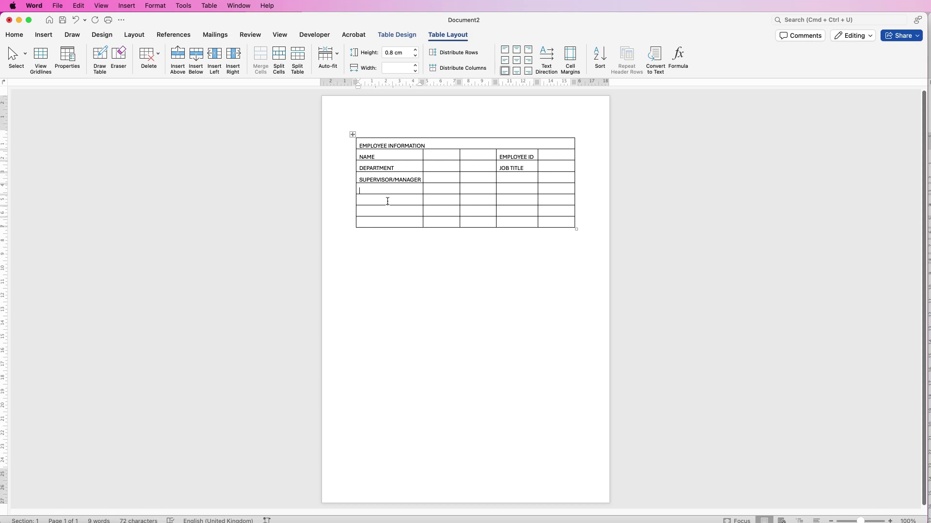
Merge all cells of the blank fifth row beneath SUPERVISOR/MANAGER into one spacer cell.
drag(406, 191, 548, 189)
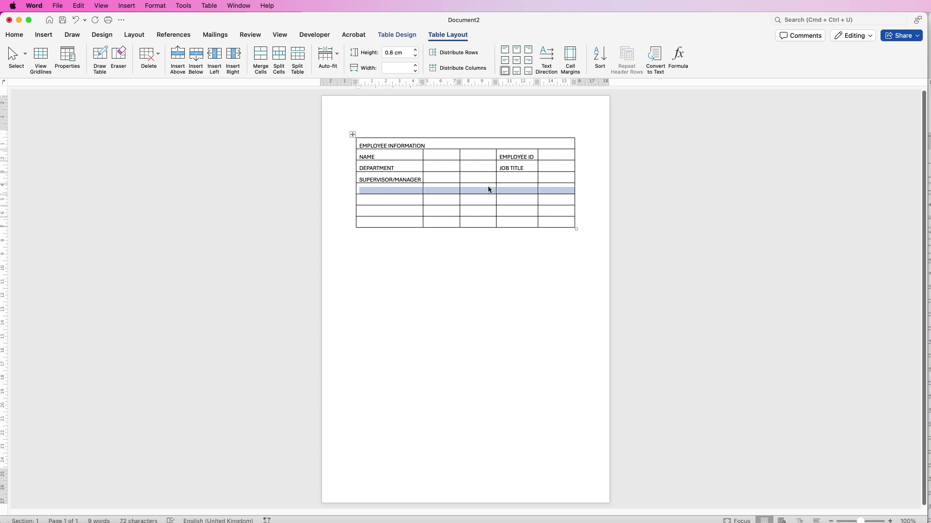
click(260, 62)
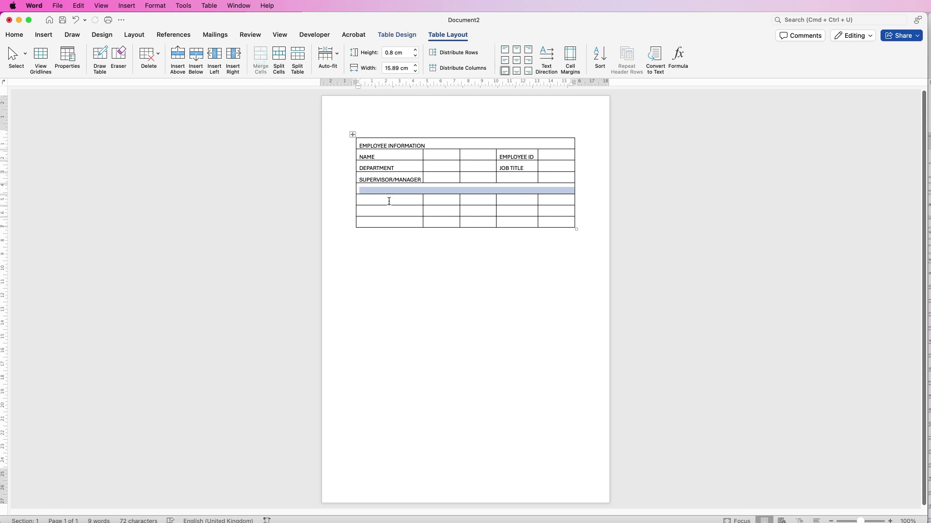
click(389, 200)
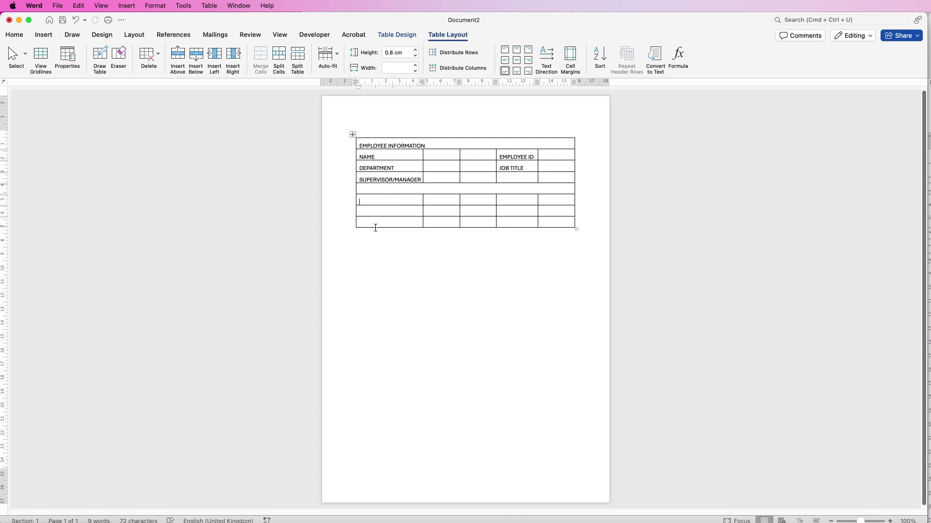
Add 17 rows below the table's last row.
click(375, 223)
click(195, 58)
click(196, 58)
click(195, 58)
click(196, 59)
click(196, 58)
click(196, 59)
click(196, 58)
click(196, 59)
click(196, 58)
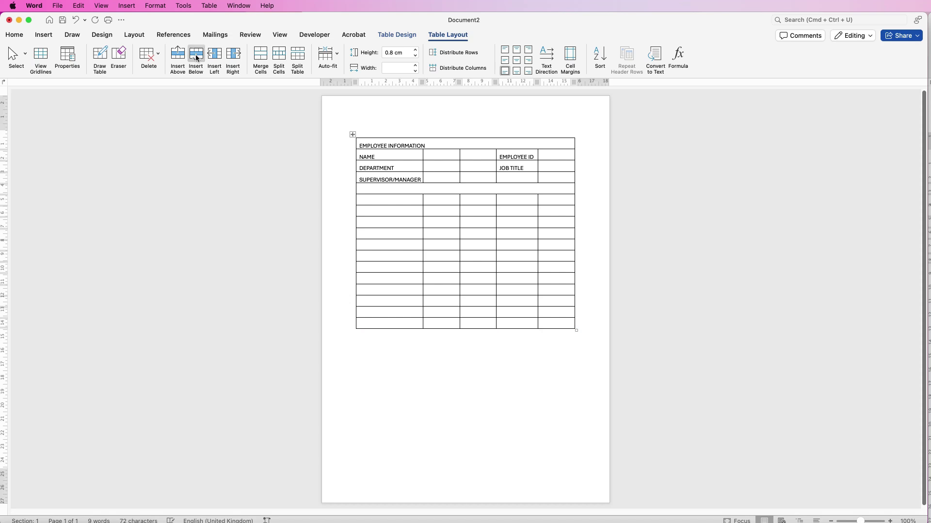
click(196, 59)
click(196, 58)
click(196, 59)
click(196, 59)
double_click(196, 58)
click(196, 59)
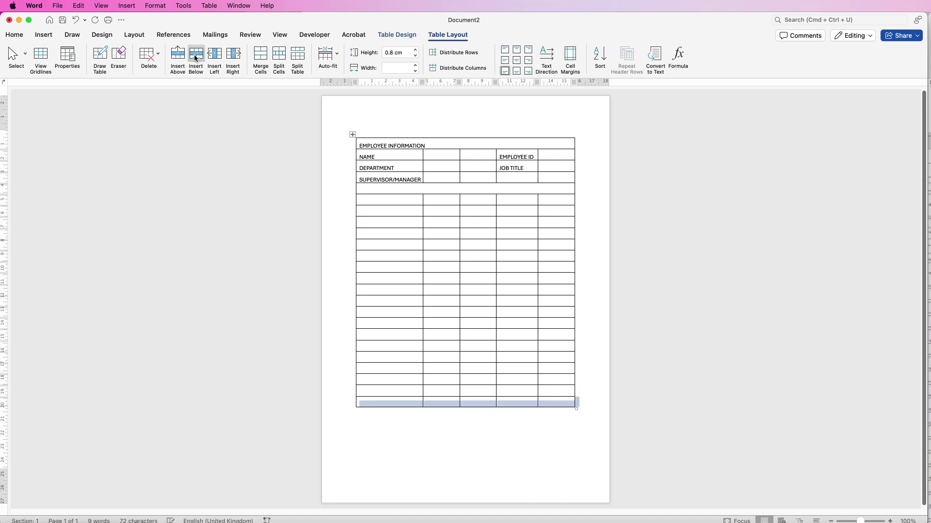
click(196, 58)
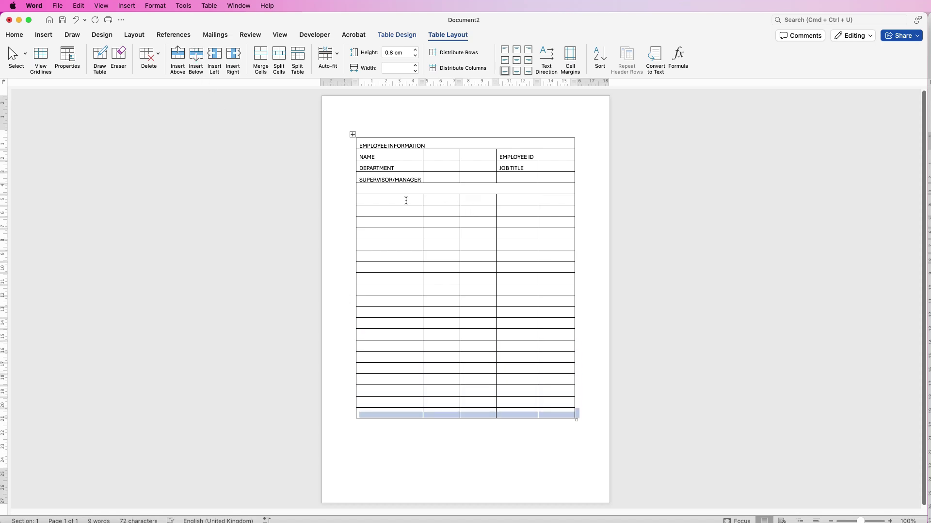
Merge the cells of the row beneath the blank merged row and enter the heading REPORT DETAILS.
click(399, 199)
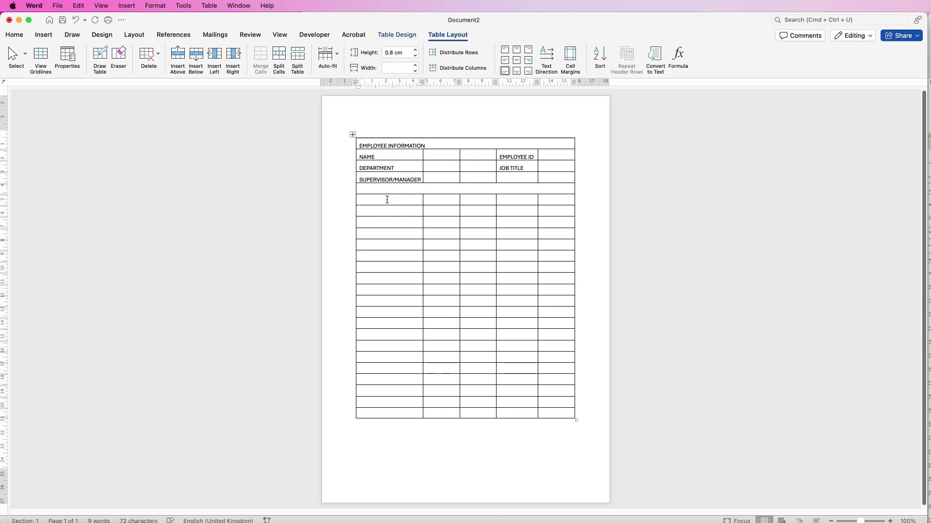
drag(388, 199, 542, 197)
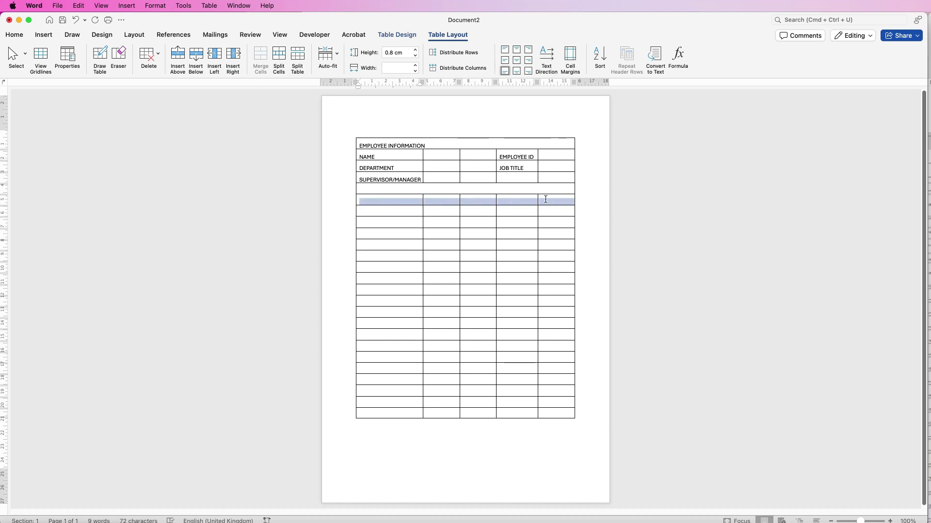
click(260, 57)
click(374, 199)
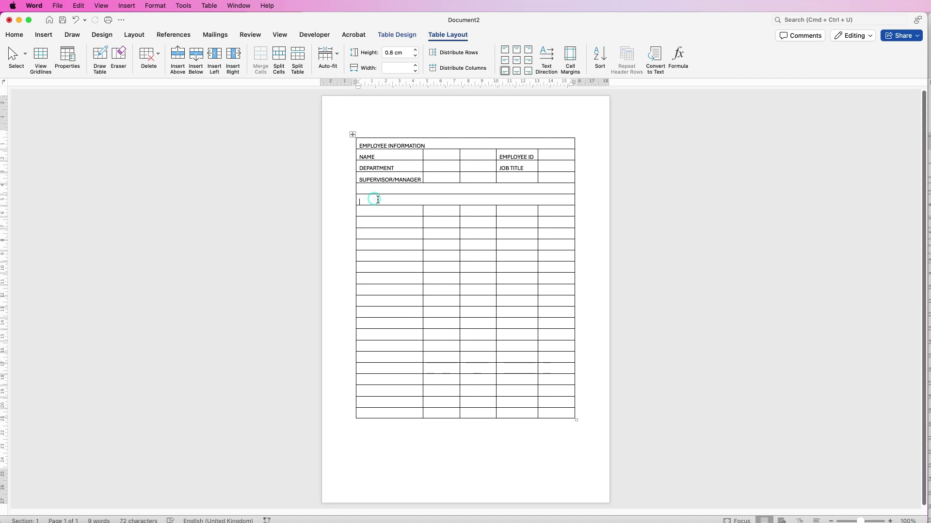
text(REPORT DETAILS)
Label the rows under REPORT DETAILS with REPORT ID and DATE OF SUBMISSION in columns one and four, then PURPOSE OF EXPENSE in column one.
key(Tab)
text(REPORT ID)
key(Tab)
key(Tab)
key(Tab)
text(DATE OF SUBMISSION)
key(Tab)
key(Tab)
text(PURPOSE OF EXPENSE)
Merge the blank row beneath PURPOSE OF EXPENSE into one cell and split the table directly below it.
drag(567, 238, 407, 239)
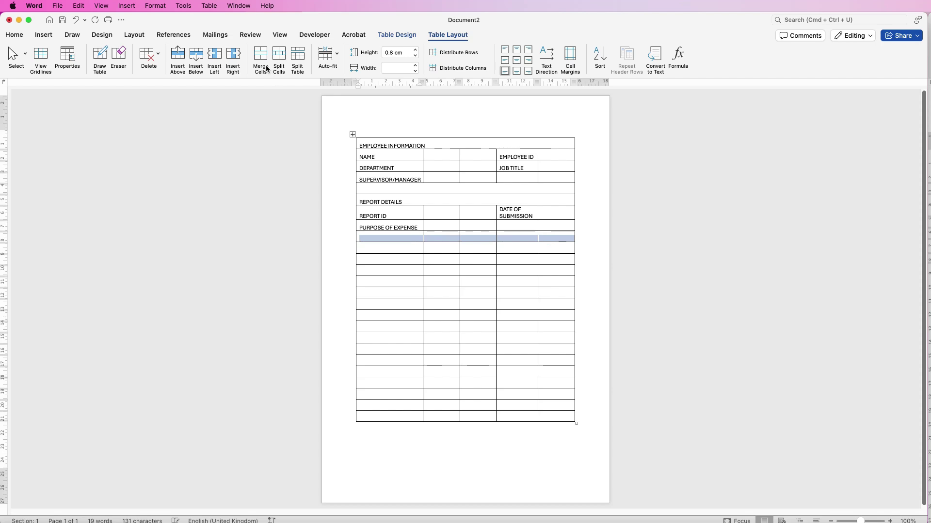
click(259, 56)
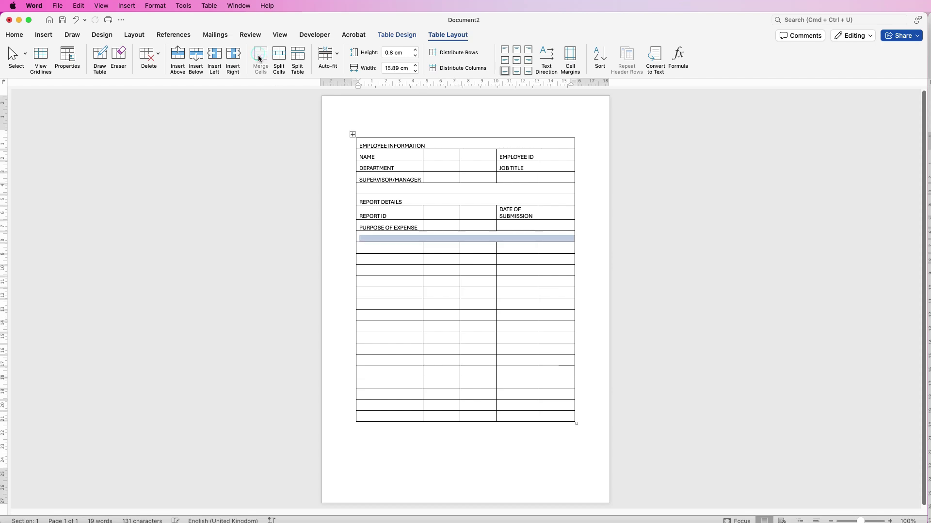
click(430, 246)
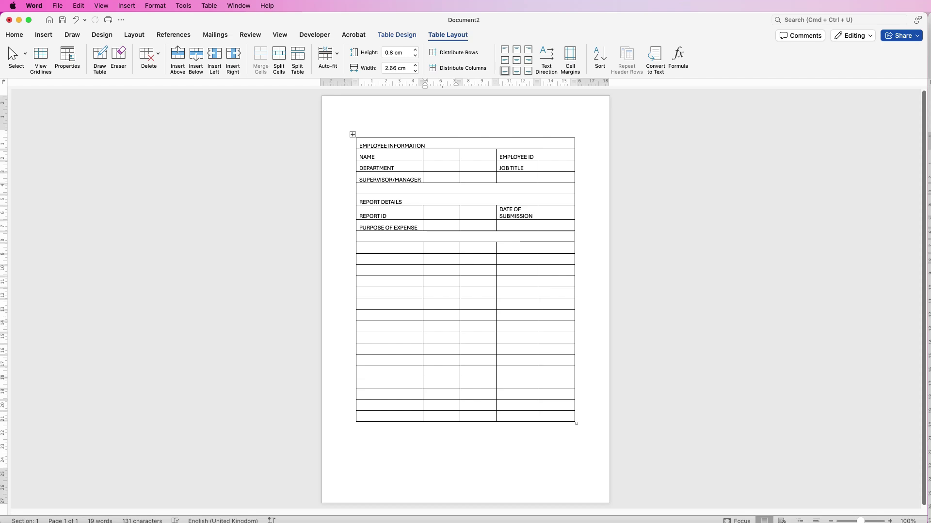
key(super+grave)
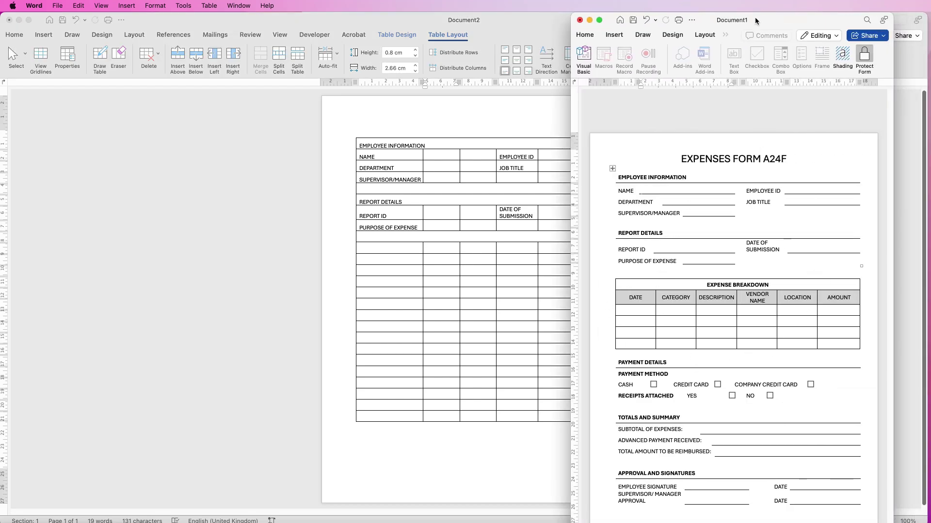
key(super+grave)
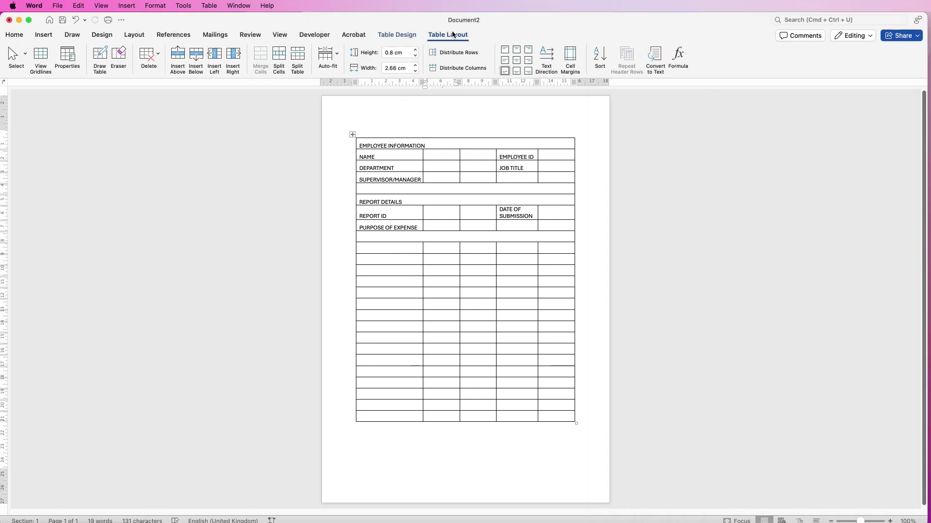
click(297, 58)
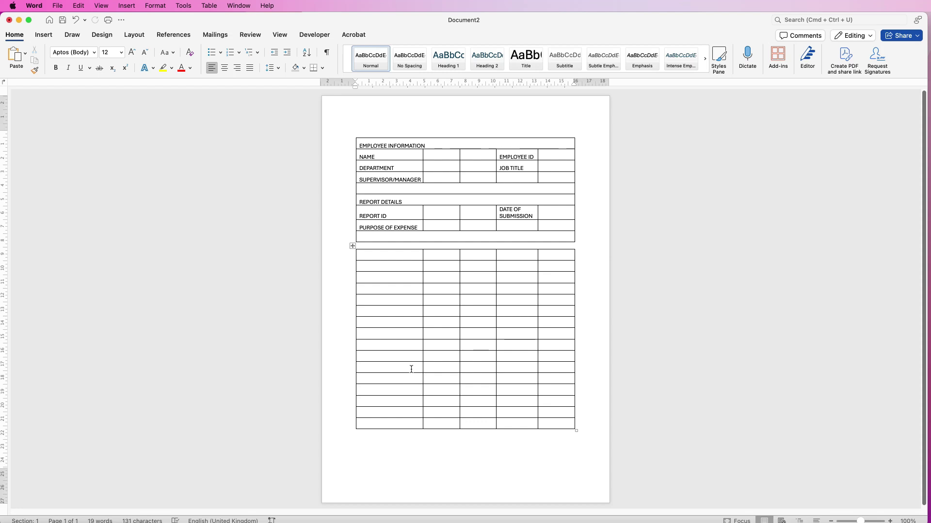
Distribute the columns of the lower table evenly across all its rows.
drag(410, 254, 554, 413)
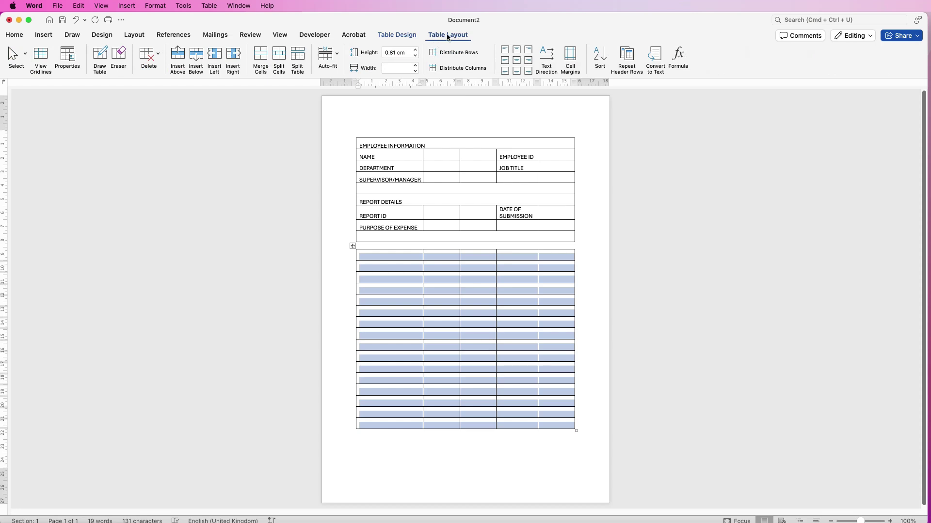
click(433, 69)
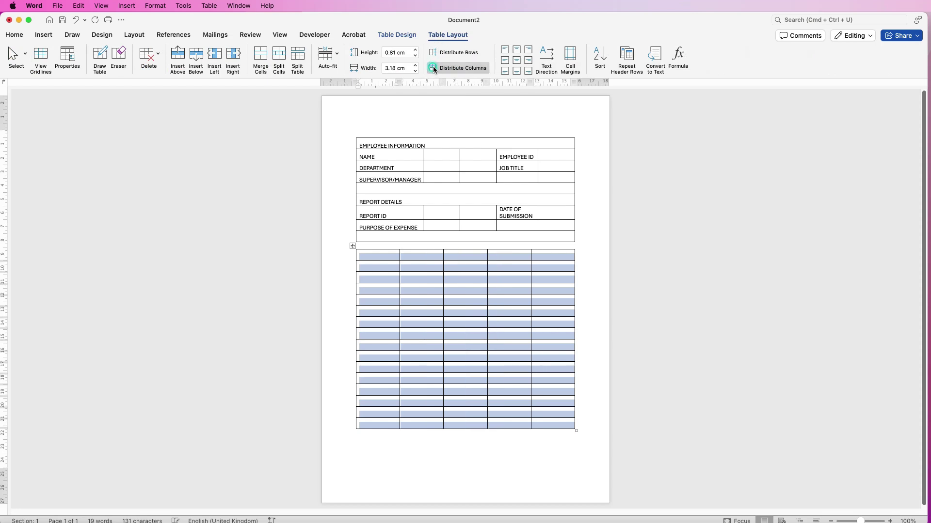
click(414, 301)
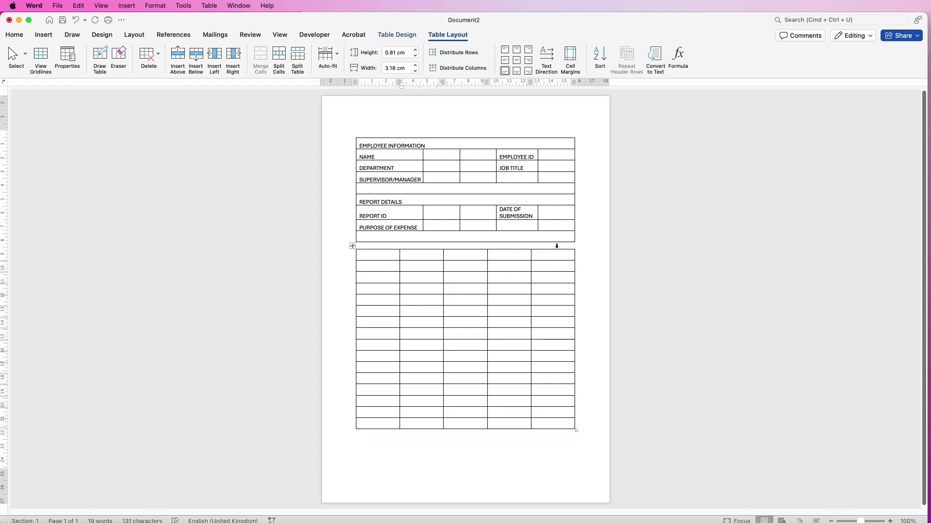
Merge the first row of the lower table and enter the heading EXPENSE BREAKDOWN in it.
drag(540, 254, 359, 256)
click(261, 60)
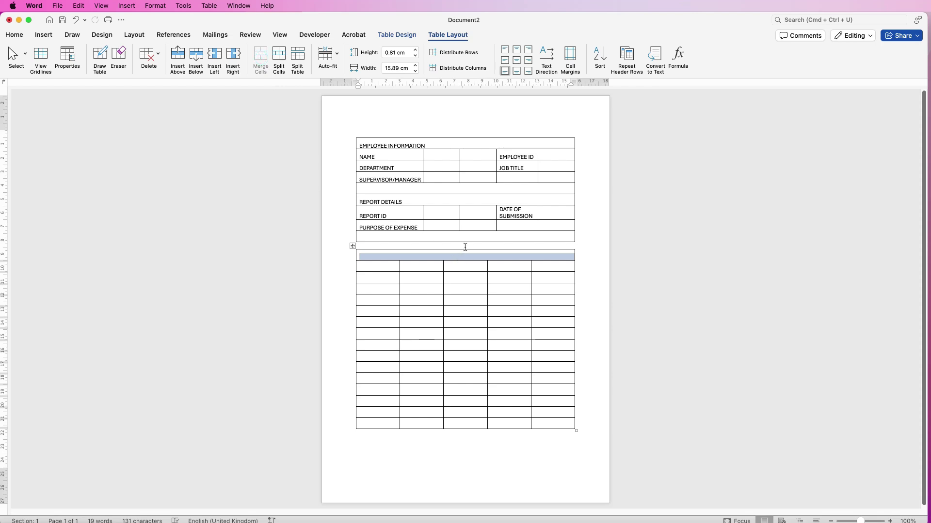
text(EXPENSE BREAKDOWN)
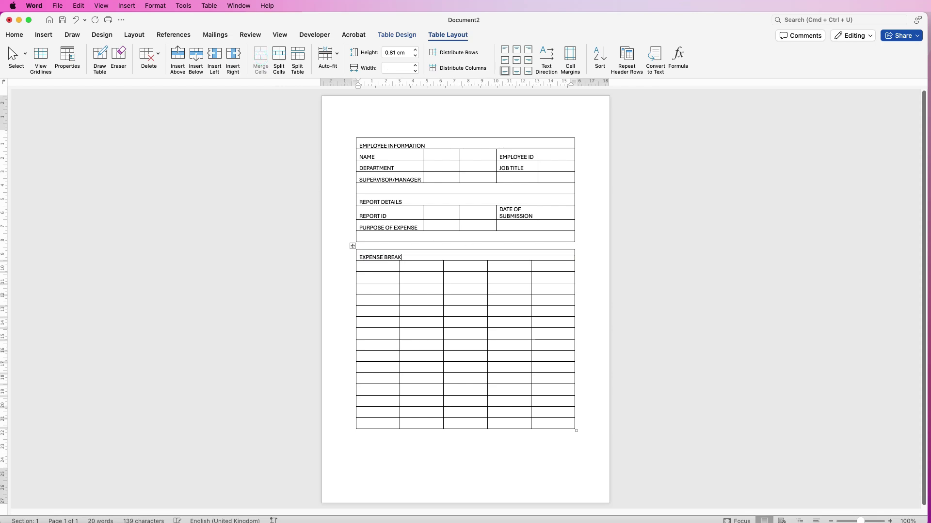
Enter the column headings DATE, CATEGORY, DESCRIPTION and VENDOR NAME in the first four cells under EXPENSE BREAKDOWN.
key(Tab)
text(DATE)
key(Tab)
text(CATEGORY)
key(Tab)
text(DESCRIPTION)
key(Tab)
text(VENDOR NAME)
click(539, 270)
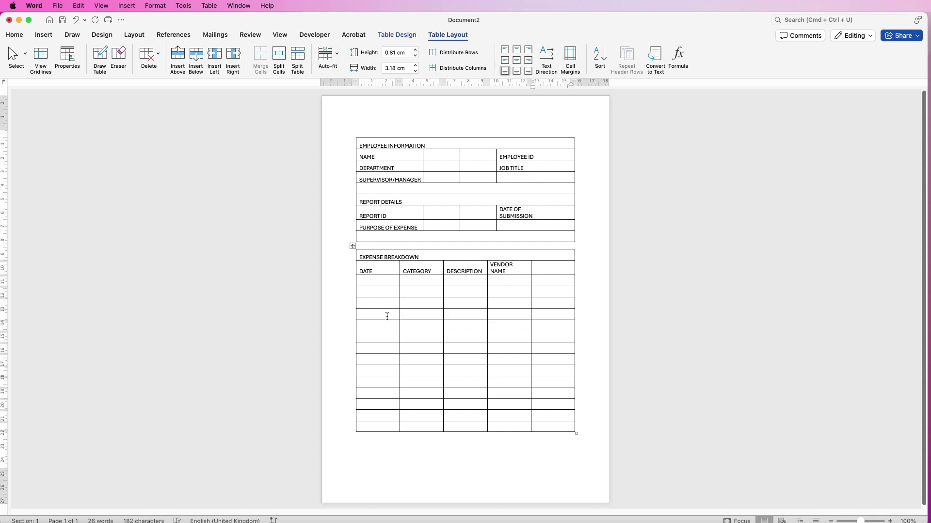
Split the expense table below its fourth blank row and divide its last column beneath EXPENSE BREAKDOWN into 2 columns and 5 rows.
click(388, 325)
click(295, 58)
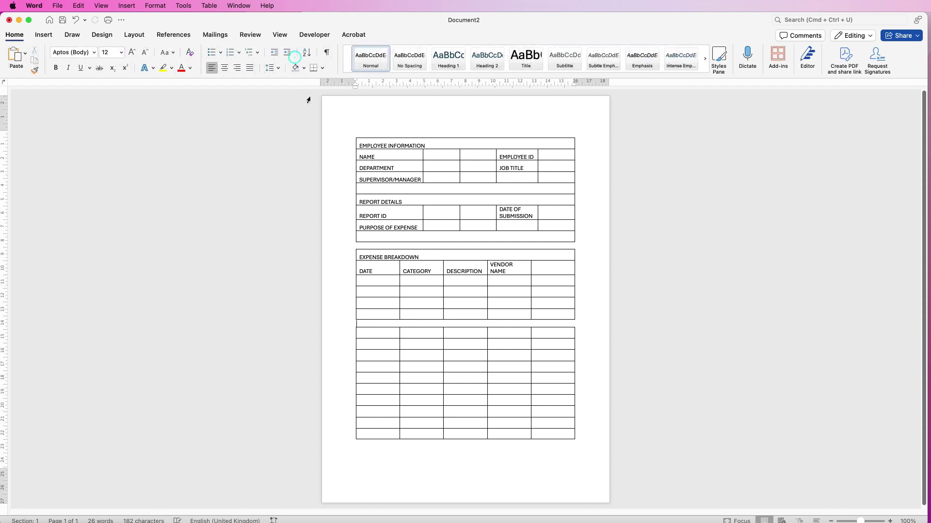
drag(548, 269, 550, 315)
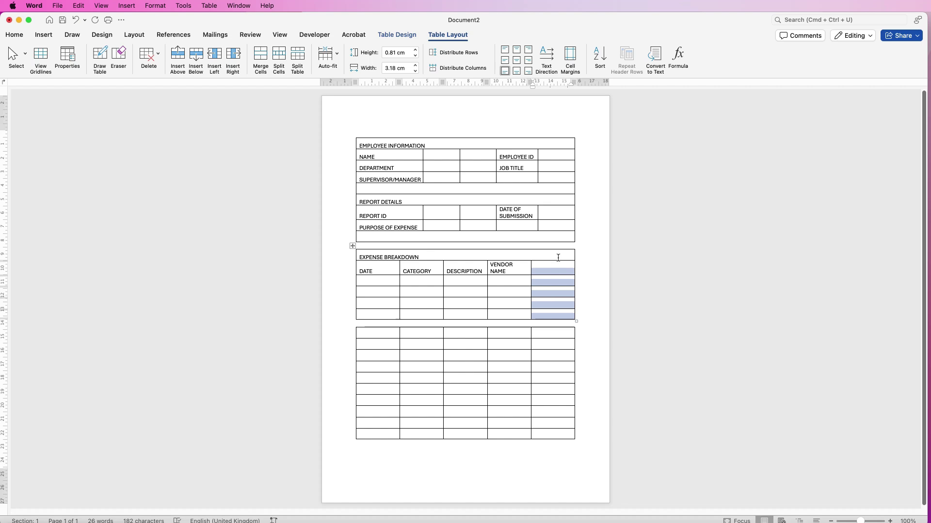
click(280, 60)
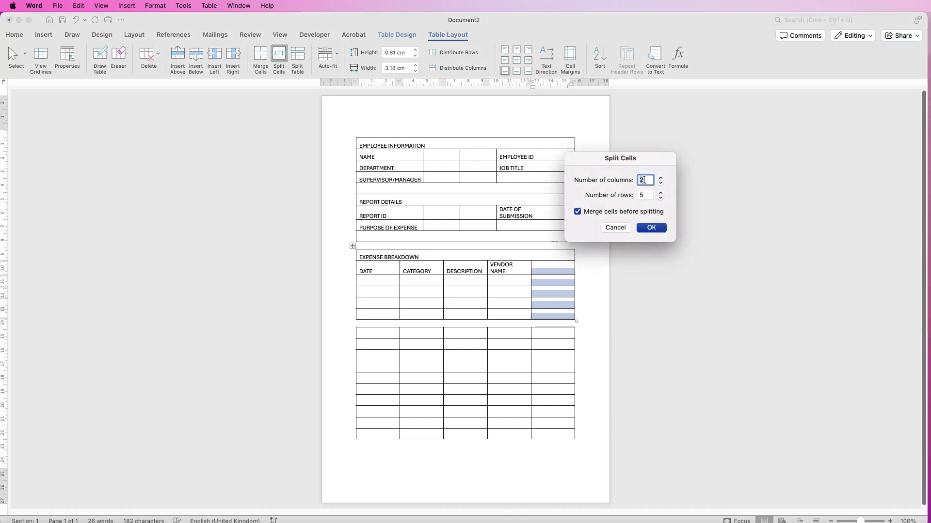
click(651, 227)
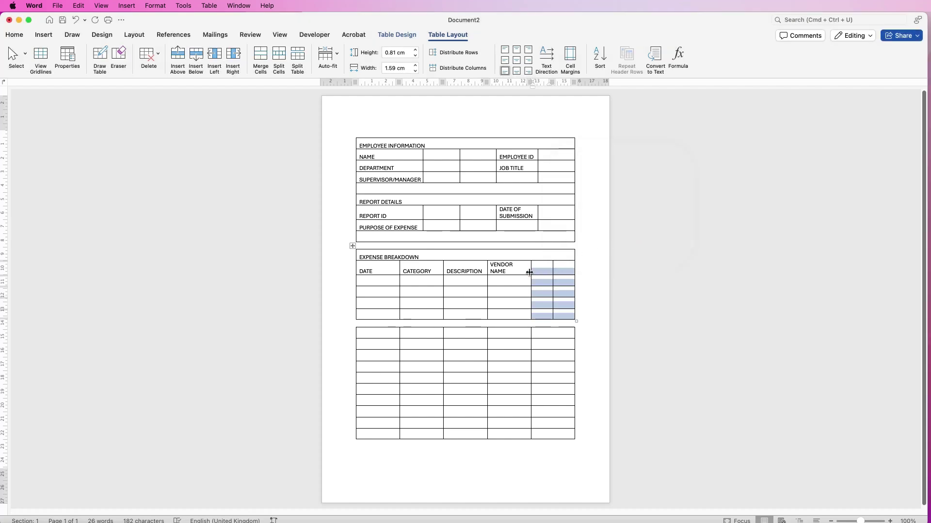
Narrow the VENDOR NAME column and enter the headings LOCATION and AMOUNT in the two new header cells.
drag(530, 271, 522, 272)
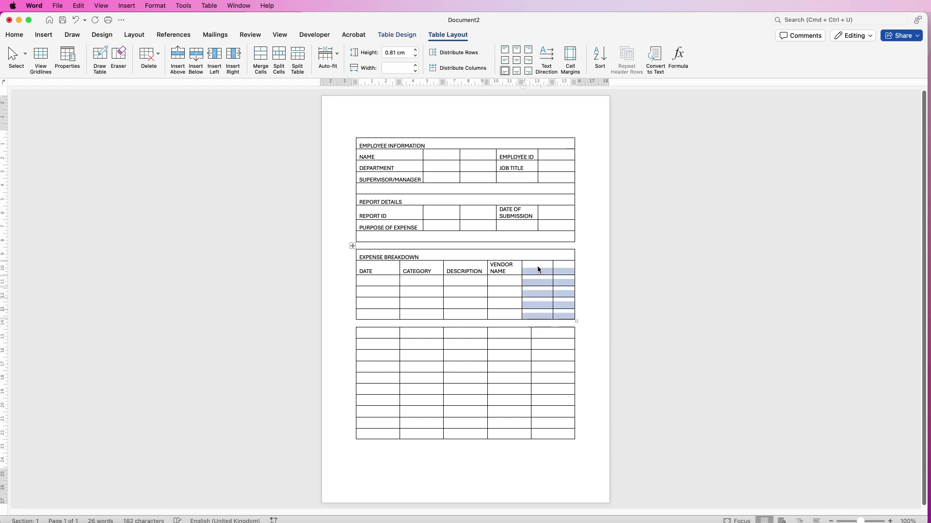
click(537, 270)
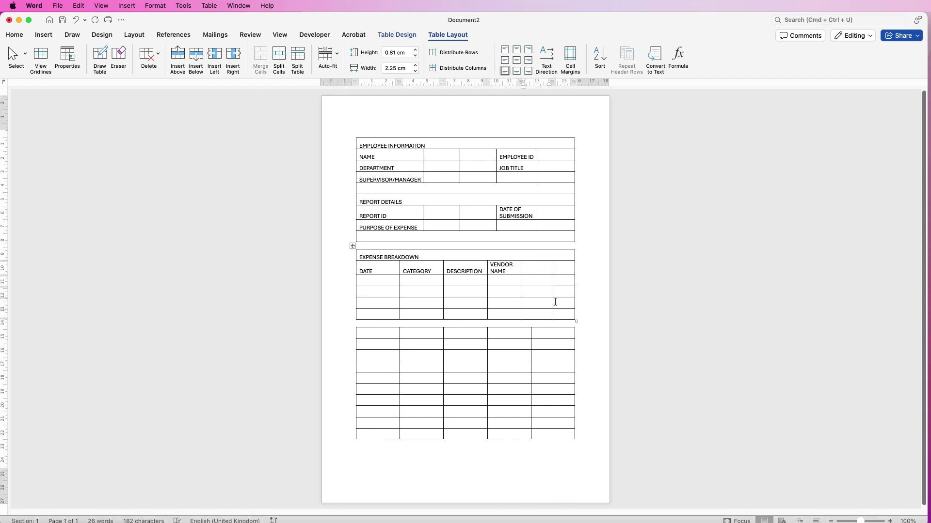
text(LOCATION)
key(Tab)
text(AMOUNT)
Distribute the six columns of the EXPENSE BREAKDOWN table evenly.
drag(565, 315, 382, 275)
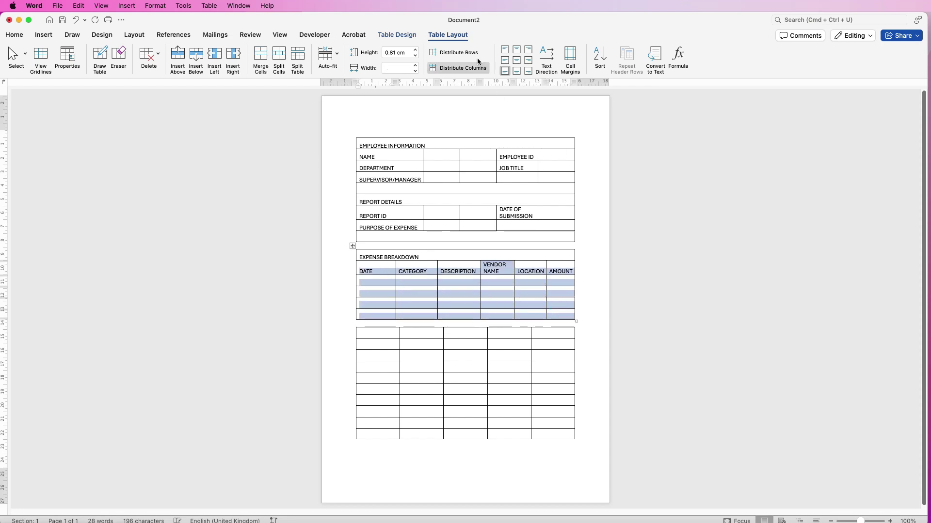
click(472, 70)
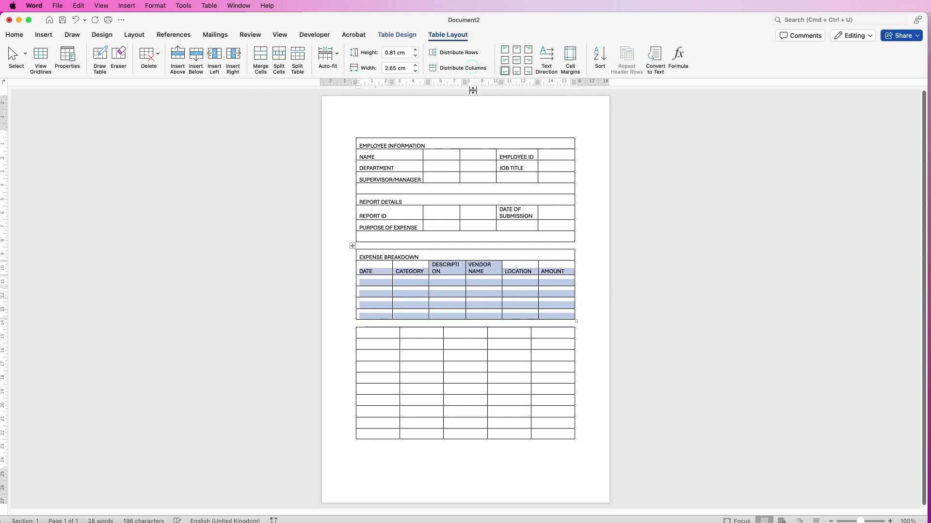
click(468, 305)
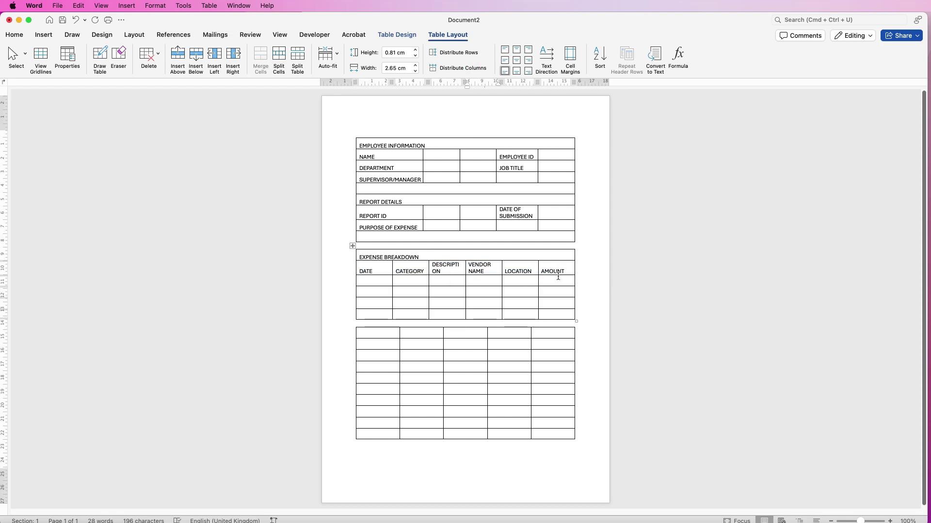
Reduce the expense column headings from DATE to AMOUNT to font size 9 and centre them in their cells.
drag(548, 269, 380, 274)
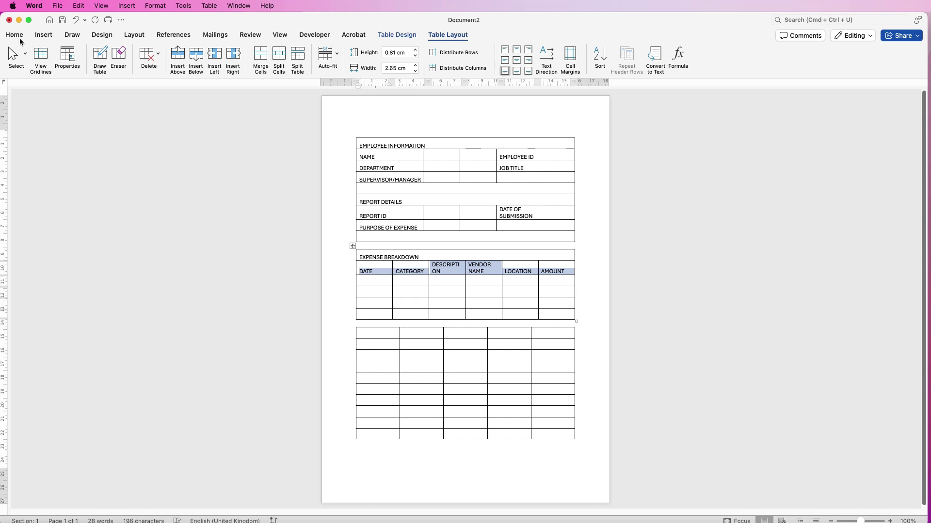
click(19, 38)
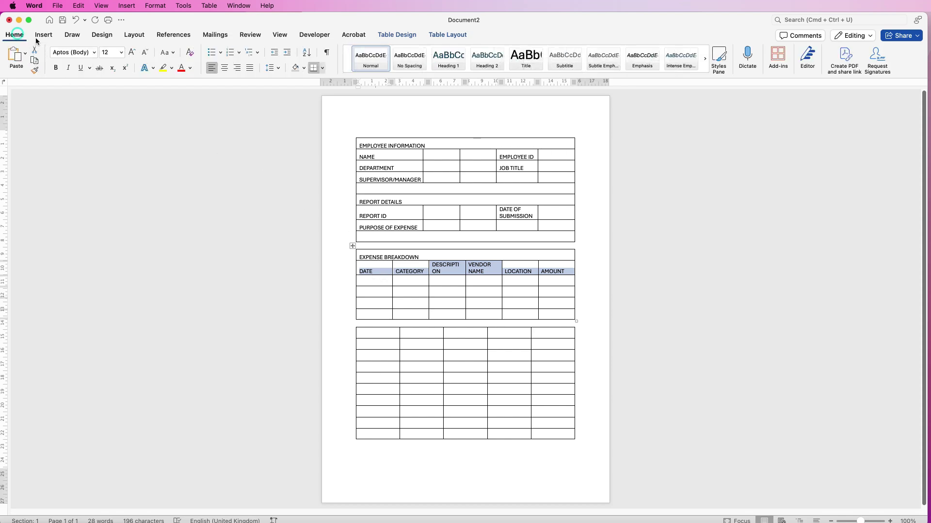
click(145, 55)
click(146, 55)
click(147, 55)
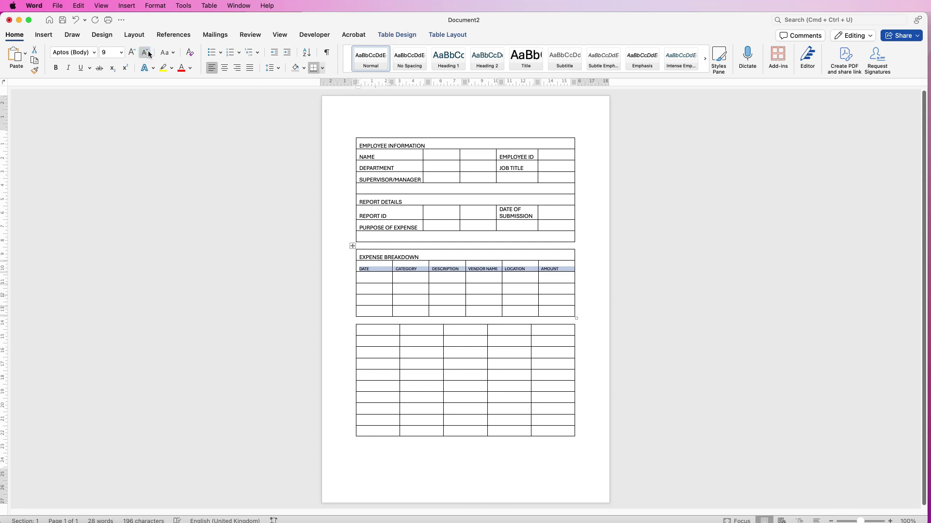
click(458, 36)
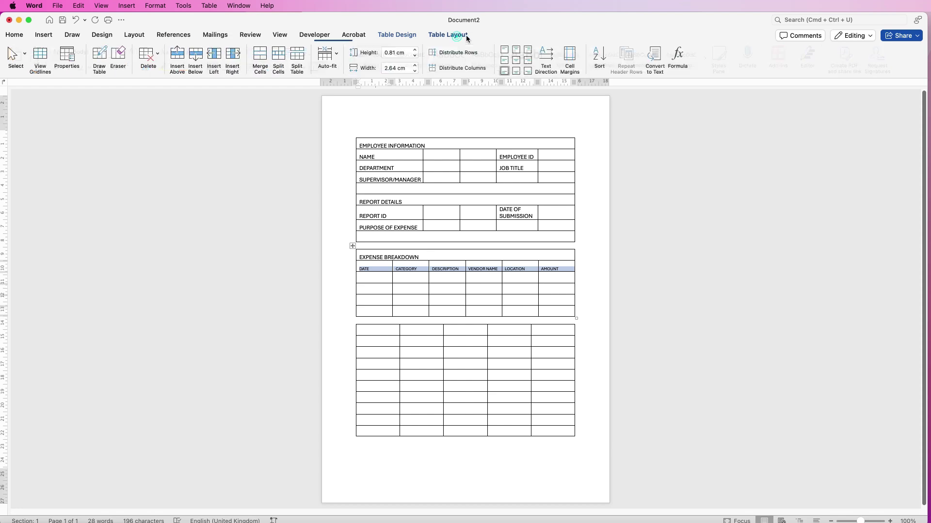
click(516, 60)
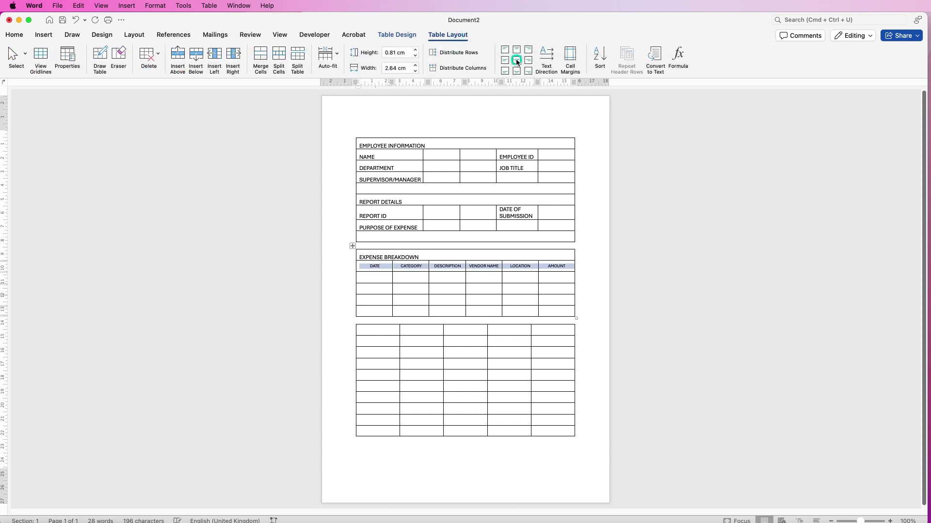
click(508, 288)
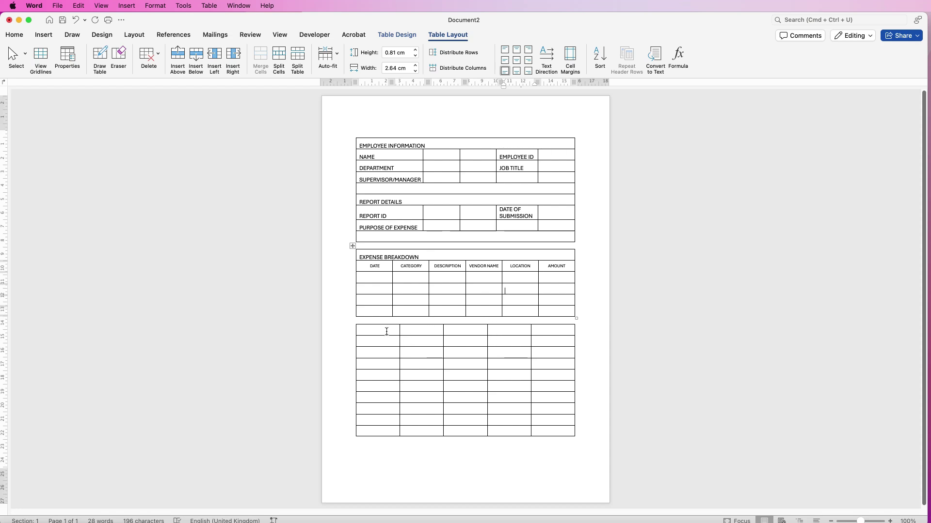
Merge the first row of the lowest table and enter the heading PAYMENT DETAILS.
drag(388, 331, 554, 331)
click(260, 58)
click(388, 330)
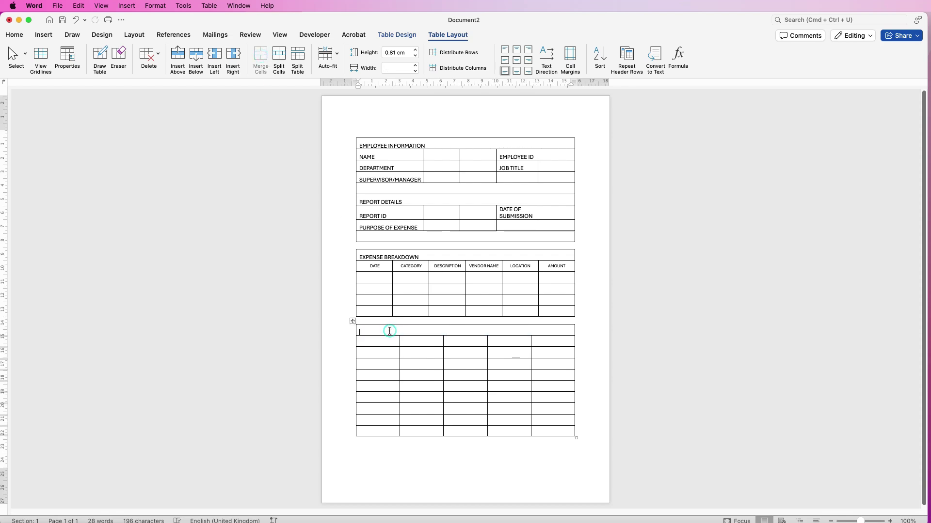
text(PAYMENT DETAILS)
Enter PAYMENT METHOD in a full-width row, with CASH, CREDIT CARD and COMPANY CREDIT CARD in alternate cells of the row beneath.
key(Down)
text(PAYMENT METHOD)
key(Down)
click(387, 353)
text(CASH)
key(Tab)
key(Tab)
text(CREDIT CARD)
key(Tab)
key(Tab)
text(COMPANY CREDIT CARD)
Fill the row below CASH with RECEIPTS ATTACHED in the first cell, YES in the second and NO in the fourth.
click(383, 367)
text(RECEIPTS ATTACHED)
key(Tab)
text(YES)
key(Tab)
key(Tab)
text(NO)
key(Tab)
Merge the blank row beneath RECEIPTS ATTACHED into one cell.
key(Tab)
key(shift+Right)
key(shift+Right)
key(shift+Right)
key(shift+Right)
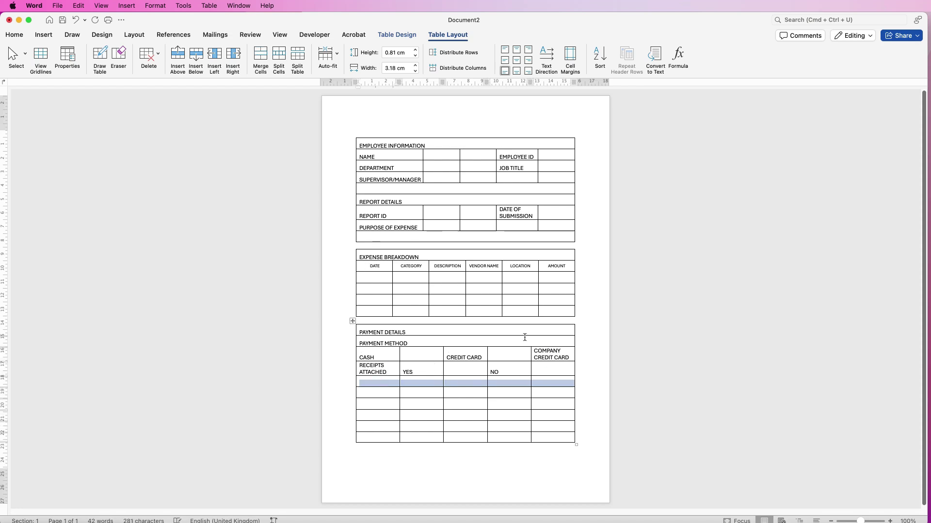
click(260, 57)
Merge the row below the blank spacer row and enter the heading TOTALS AND SUMMARY.
drag(384, 393, 546, 393)
click(260, 57)
click(377, 395)
text(TOTALS AND SUMMARY)
Merge the first two cells in each of the three rows beneath TOTALS AND SUMMARY.
drag(391, 406, 417, 426)
click(260, 58)
click(260, 57)
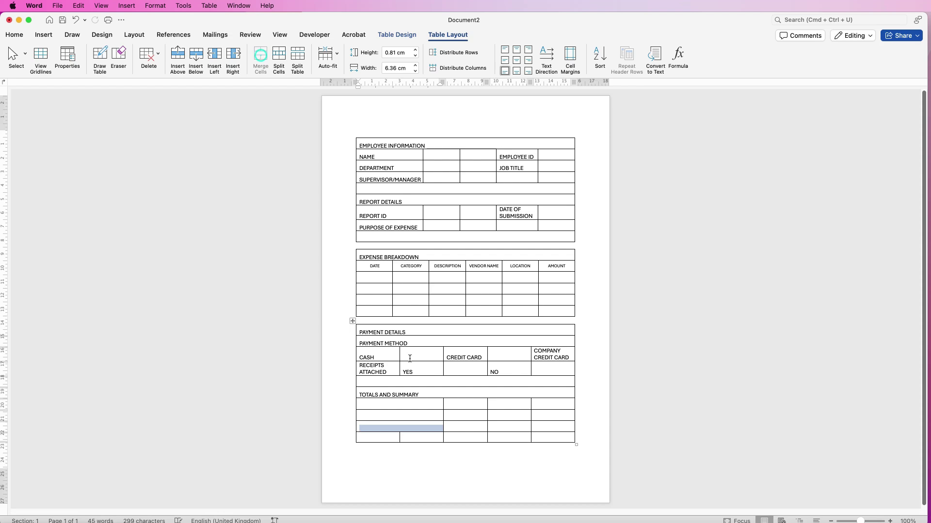
Add two rows at the end of the payment table.
click(415, 437)
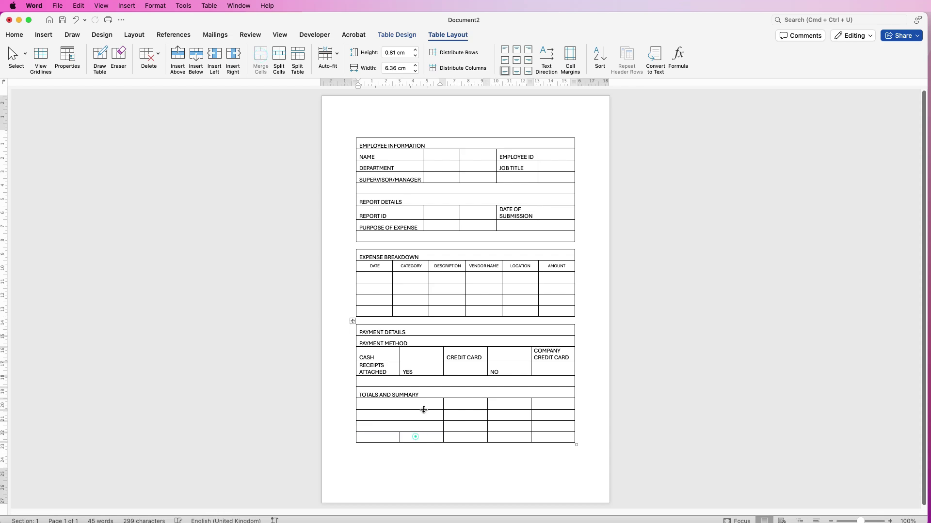
click(196, 58)
click(196, 58)
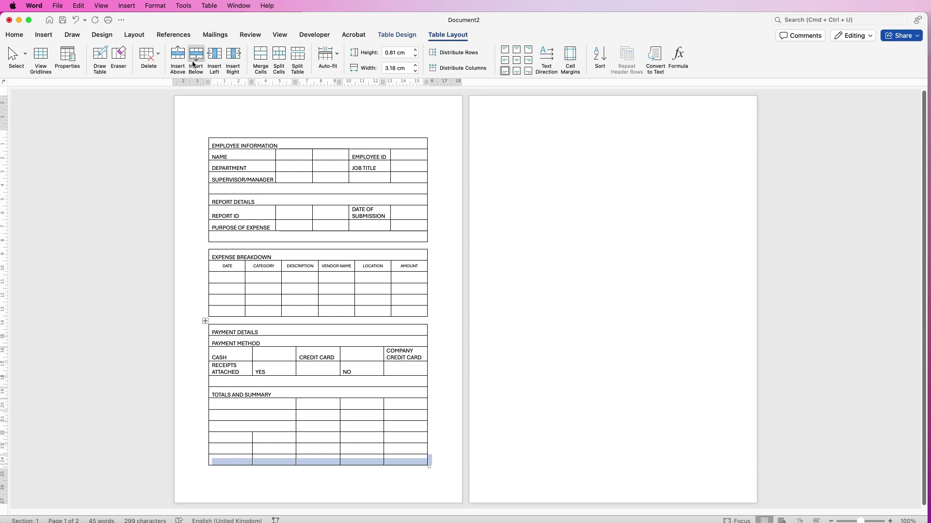
Label the three merged summary cells SUBTOTAL OF EXPENSES, ADVANCED PAYMENT RECEIVED and TOTAL AMOUNT TO BE REIMBURSED.
click(273, 404)
text(SUBTOTAL OF EXPENSES)
key(Down)
text(ADVANCED PAYMENT RECEIVED)
key(Down)
text(TOTAL AMOUNT TO BE REIMBURSED)
Merge the blank row beneath the totals and enter APPROVAL AND SIGNATURES in the full-width row below it.
click(260, 58)
drag(422, 452, 234, 455)
text(APPROVAL AND SIGNATURES)
Add another row at the table's end and enter EMPLOYEE SIGNATURE and DATE in the first and fourth cells beneath APPROVAL AND SIGNATURES.
key(Down)
click(195, 58)
text(EMPLOYEE SIGNATURE)
key(Tab)
key(Tab)
key(Tab)
text(DATE)
Enter SUPERVISOR/MANAGER SIGNATURE in the last row's first cell and DATE in its fourth cell.
key(Down)
text(DATE)
key(shift+Tab)
key(shift+Tab)
key(shift+Tab)
text(SUPERVISOR/MANAGER SIGNATURE)
key(Down)
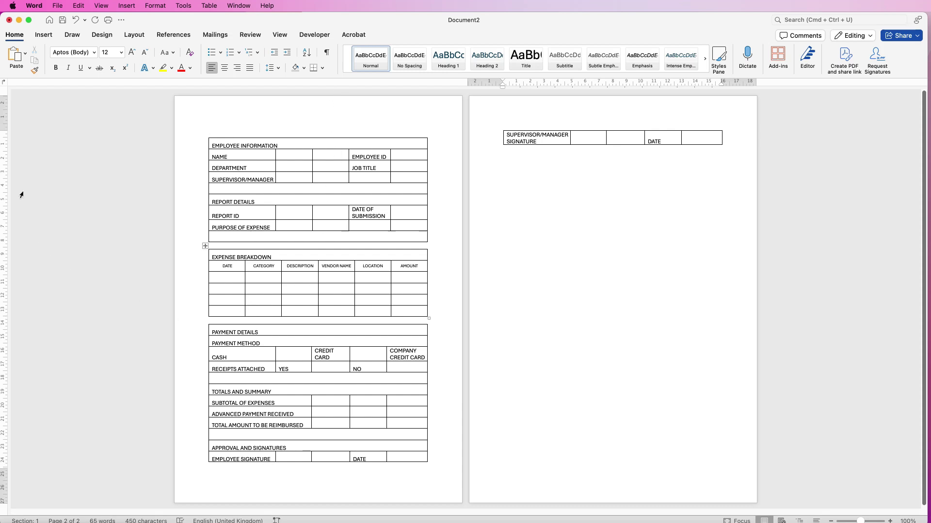
Reduce the page's bottom margin so the whole form fits on one page.
click(269, 38)
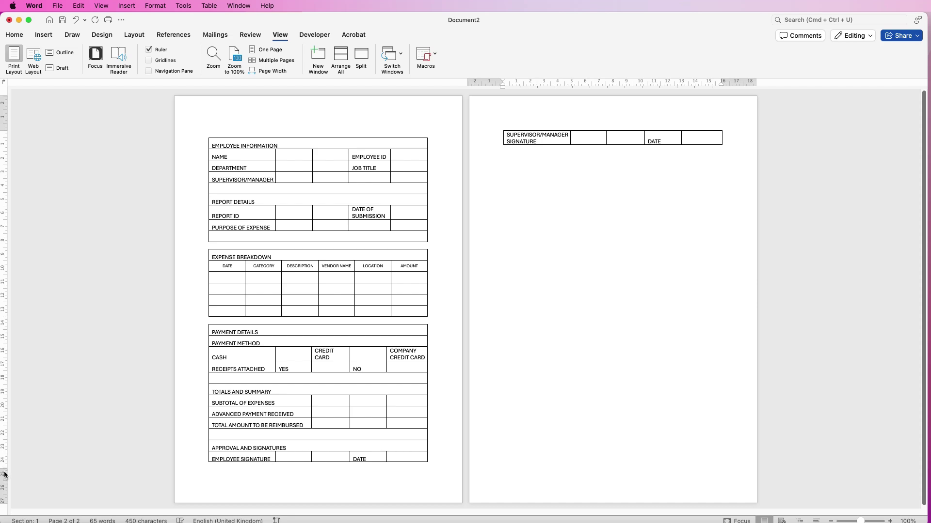
drag(4, 469, 7, 483)
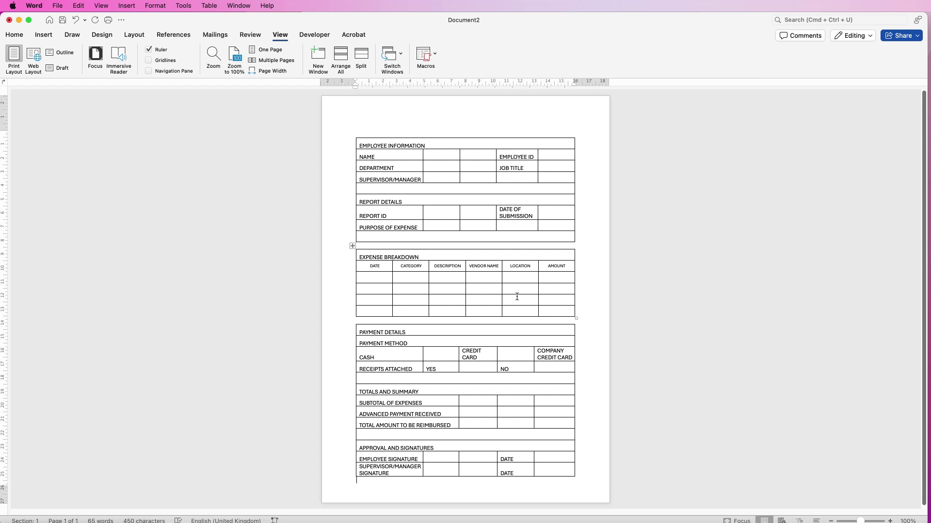
Make all section headings bold across the three tables, including PAYMENT METHOD and RECEIPTS ATTACHED.
drag(427, 146, 369, 145)
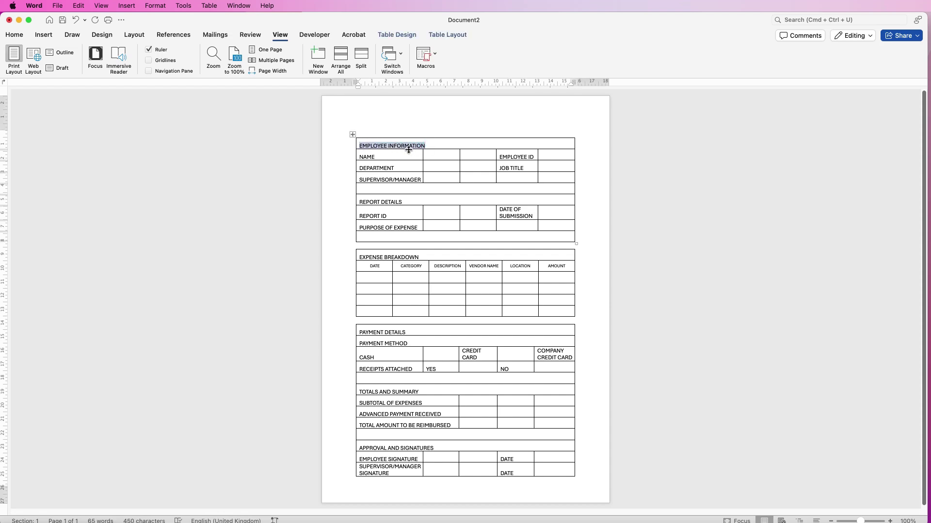
drag(402, 202, 359, 202)
drag(421, 257, 360, 257)
drag(408, 334, 359, 343)
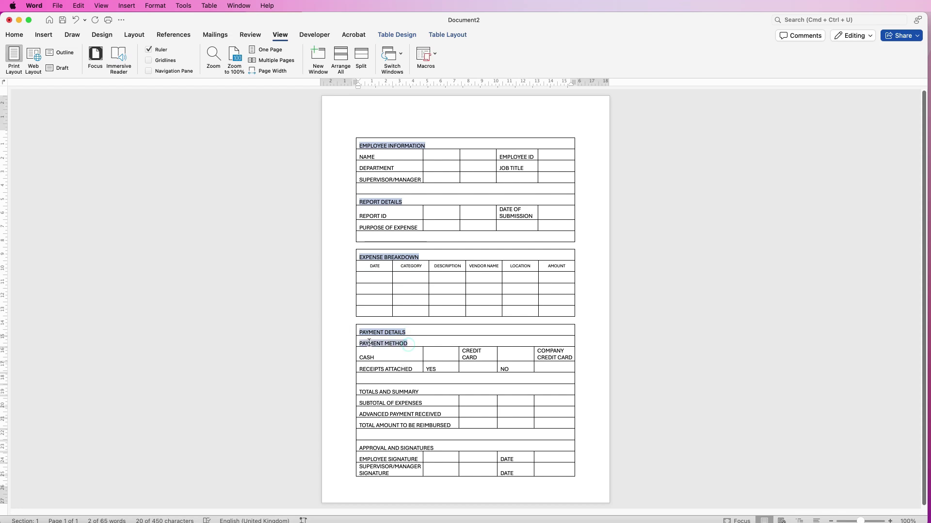
drag(413, 369, 360, 369)
drag(402, 390, 359, 392)
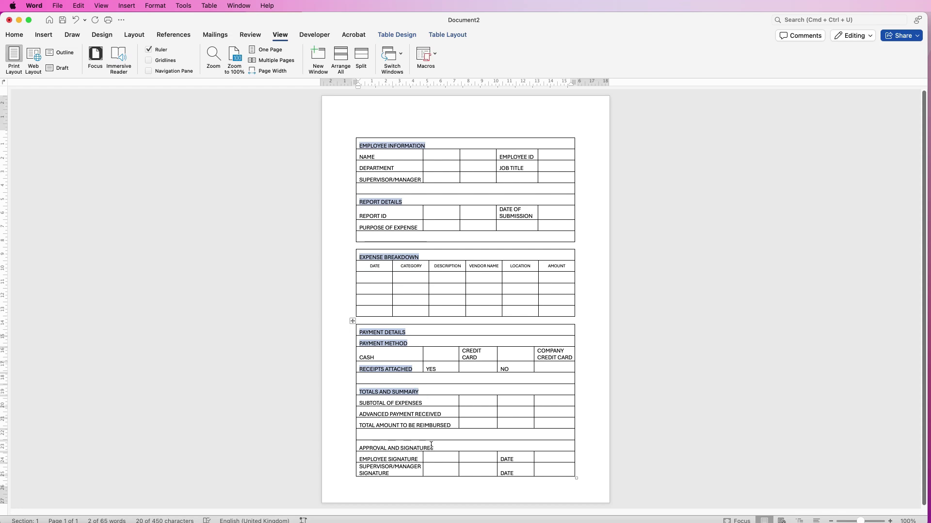
drag(437, 447, 383, 448)
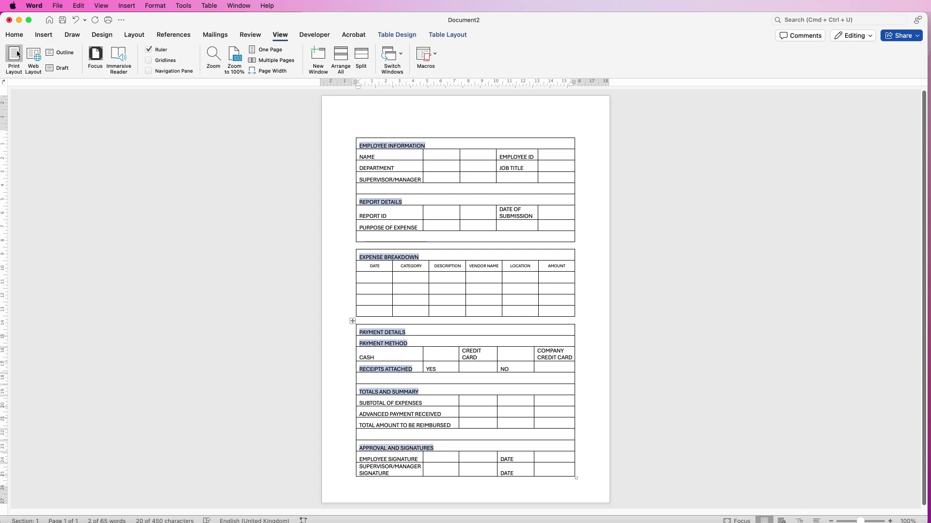
click(15, 35)
click(56, 67)
Remove all borders from the table holding EMPLOYEE INFORMATION and REPORT DETAILS.
click(352, 136)
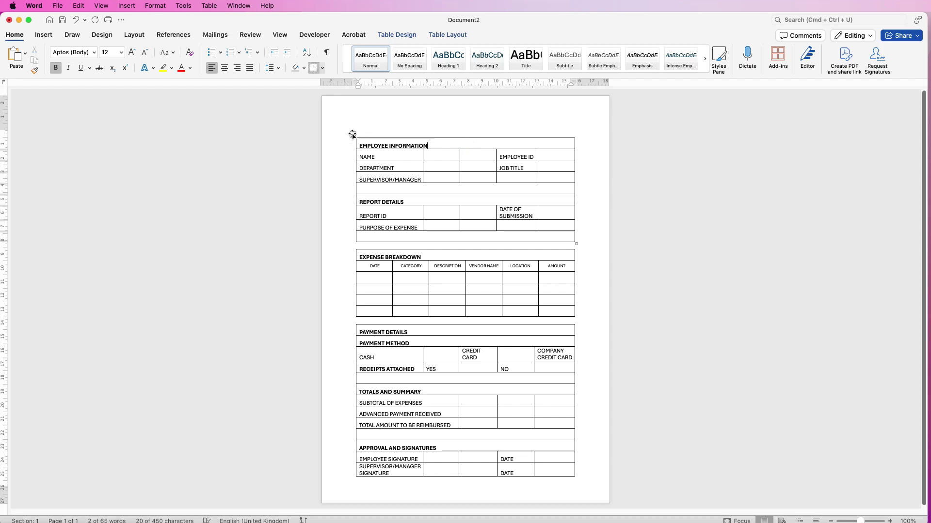
click(352, 136)
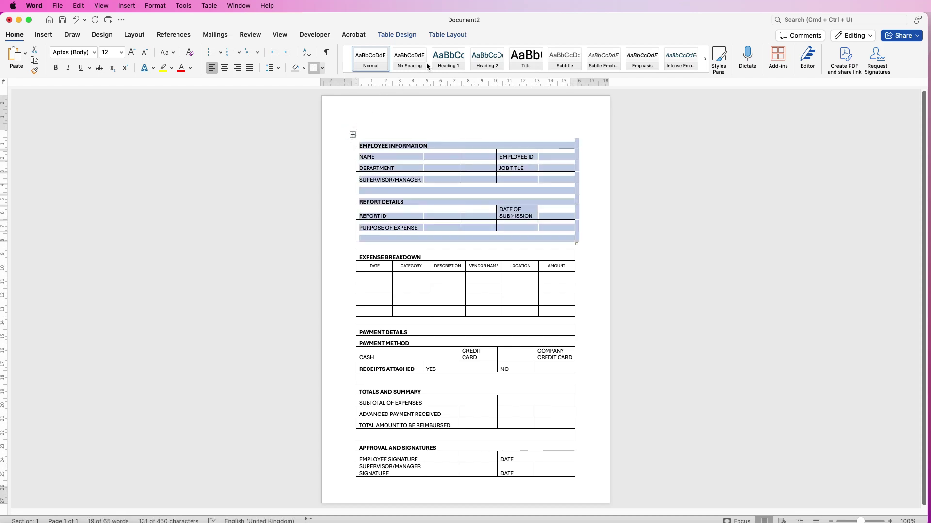
click(410, 36)
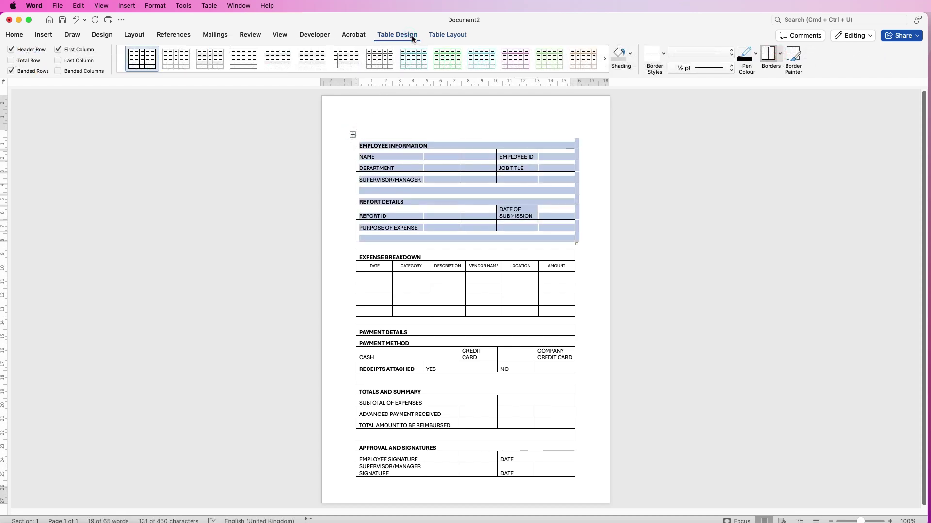
click(780, 55)
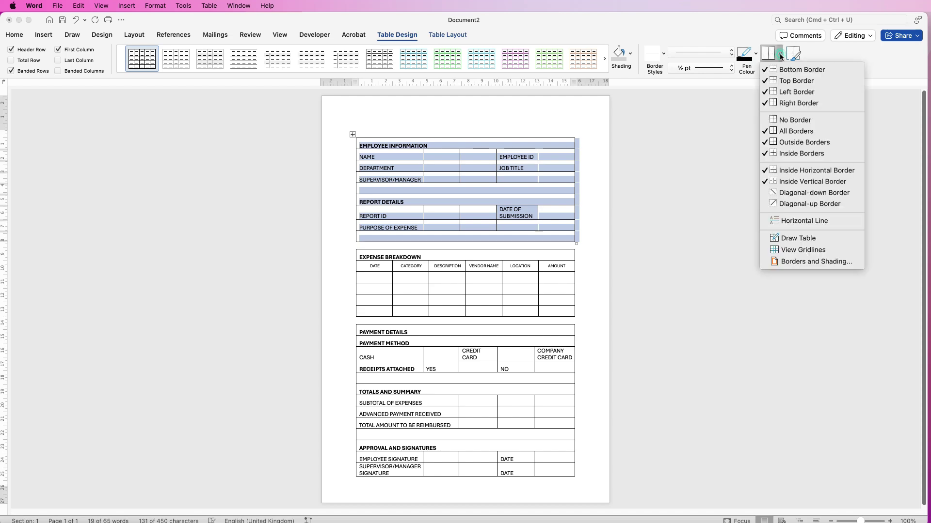
click(795, 121)
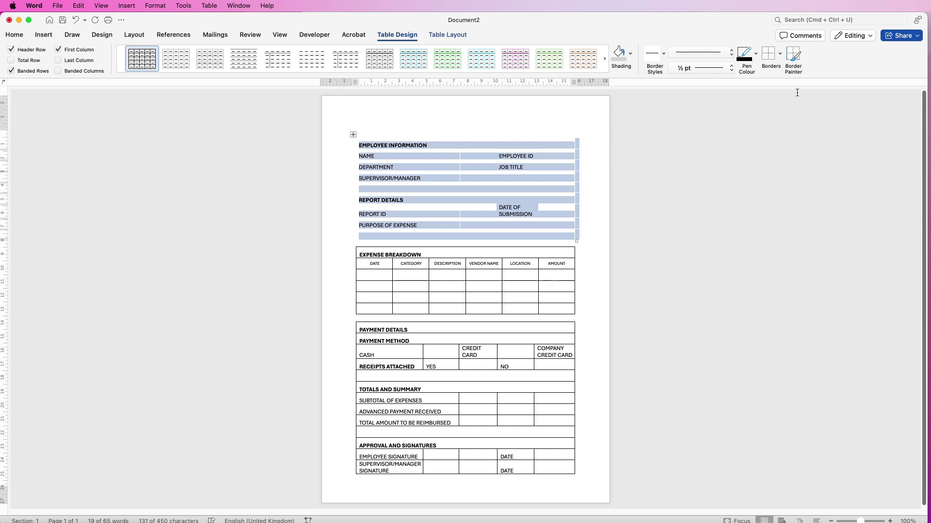
Paint a ½ pt border line across the full width beneath the EMPLOYEE INFORMATION heading with the Border Painter.
click(793, 56)
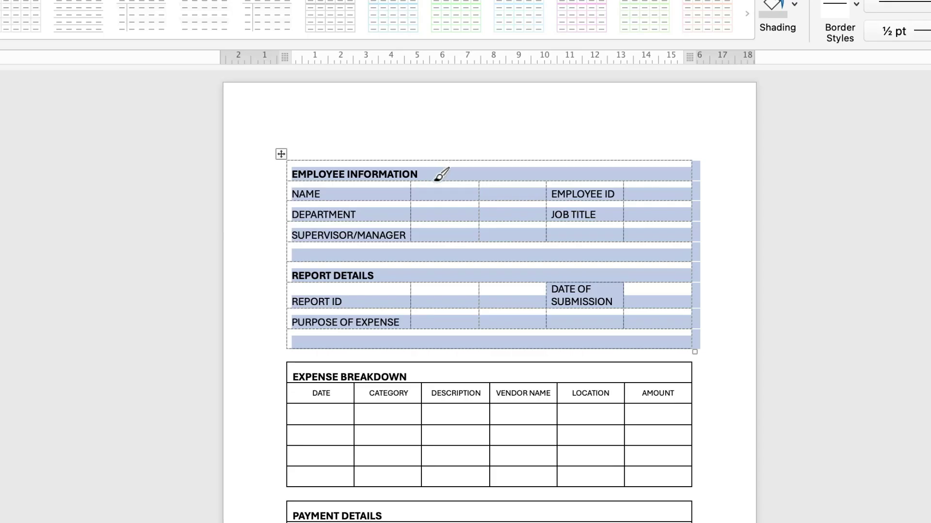
drag(432, 179, 406, 179)
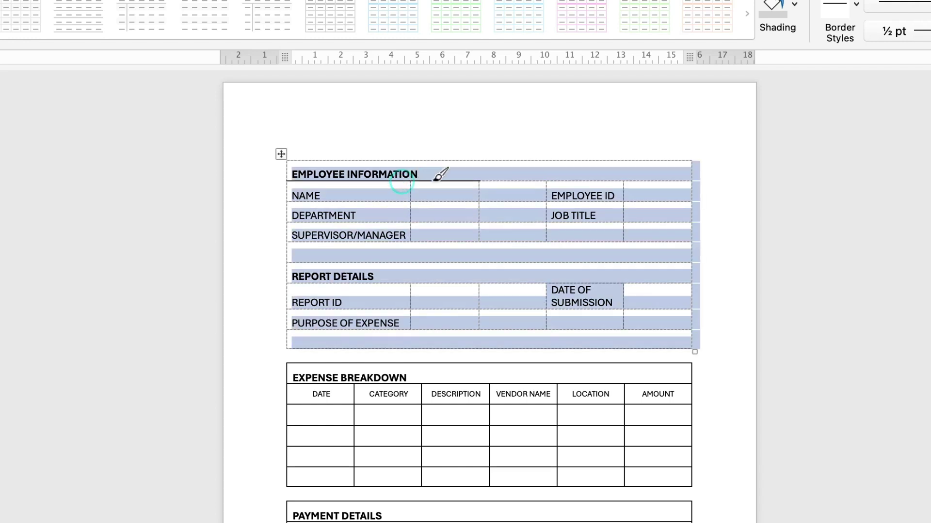
click(499, 180)
click(574, 181)
click(645, 181)
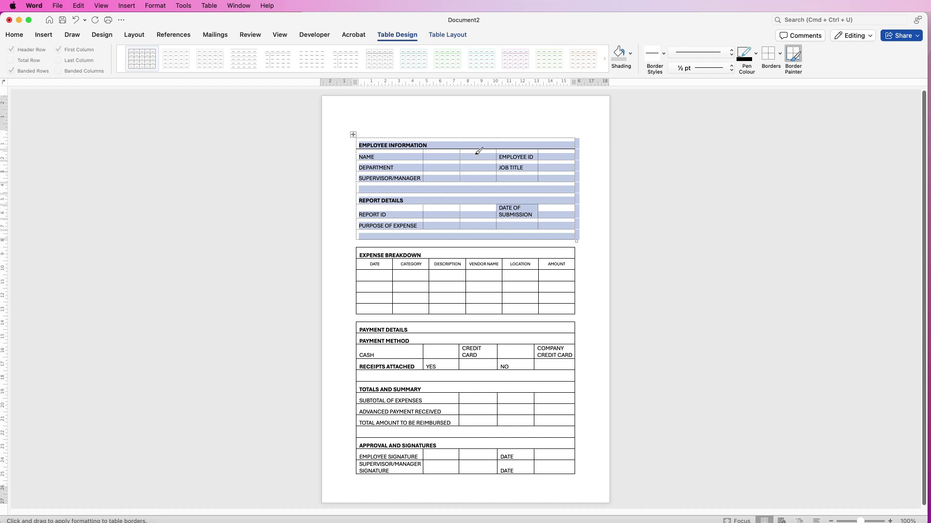
Stop using the Border Painter and show gridlines for the borderless EMPLOYEE INFORMATION and REPORT DETAILS table.
click(794, 55)
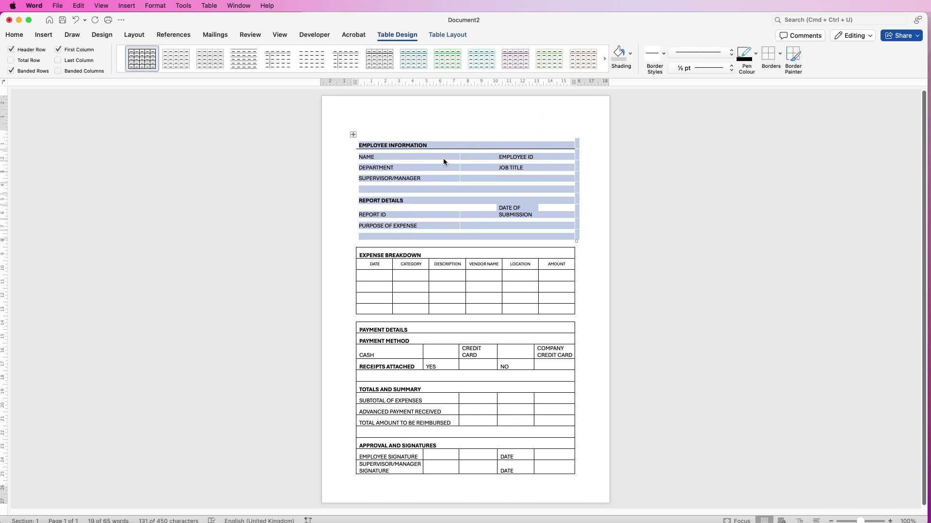
click(779, 53)
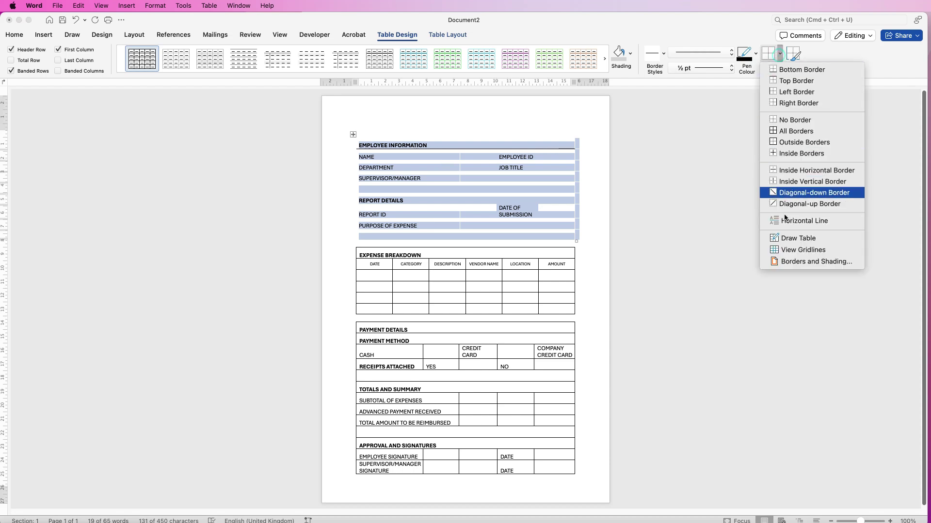
click(790, 250)
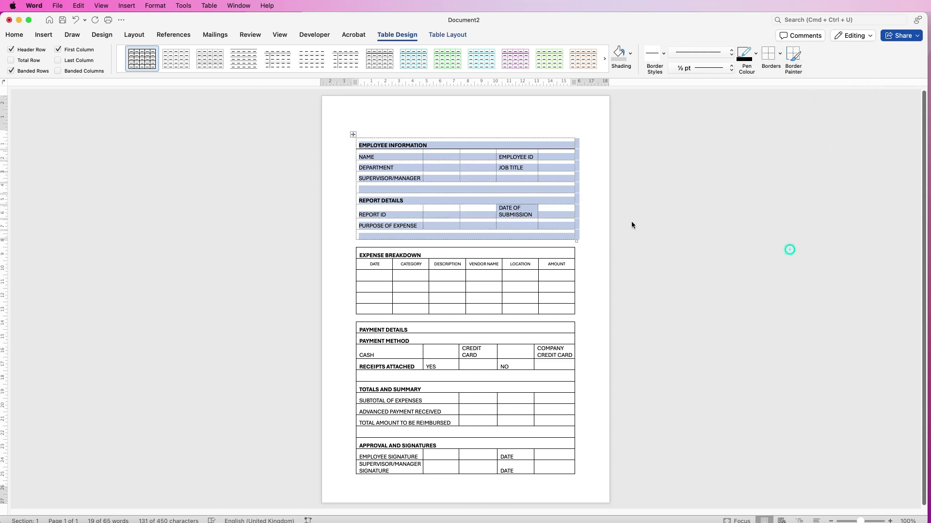
click(596, 199)
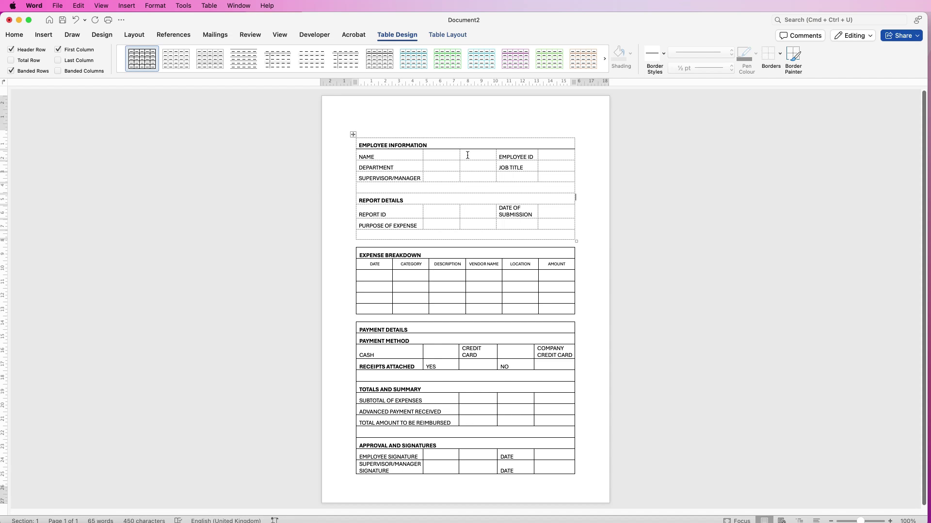
Merge the blank cells beside NAME, beside DEPARTMENT and beside SUPERVISOR/MANAGER into one cell per row.
drag(466, 156, 447, 161)
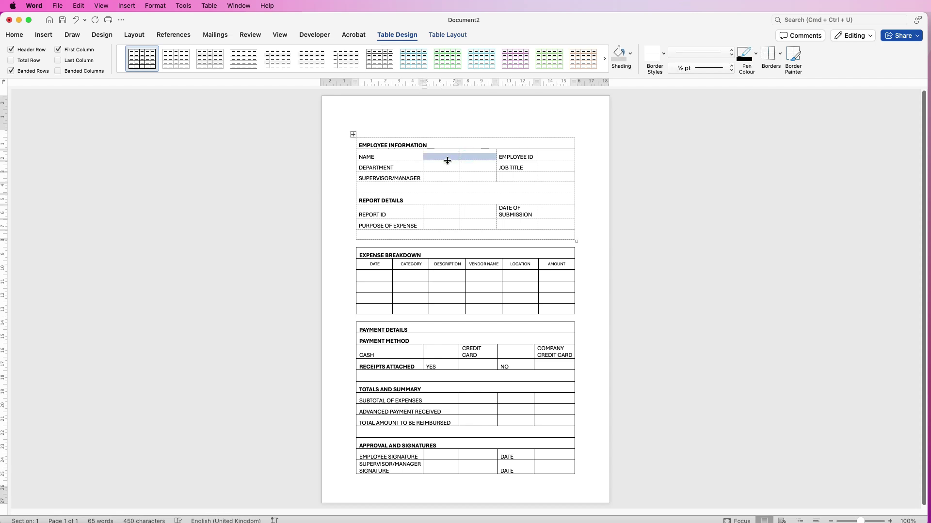
click(455, 35)
click(261, 57)
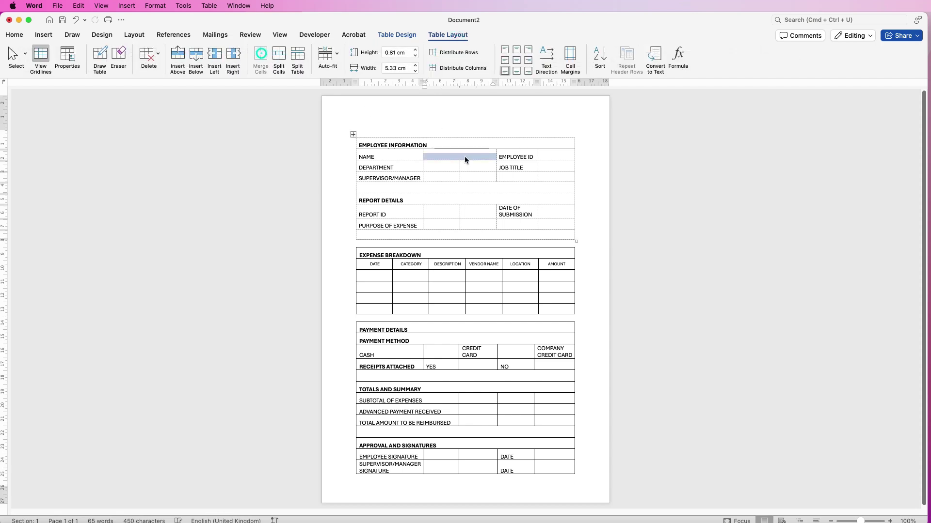
drag(467, 167, 449, 168)
click(268, 57)
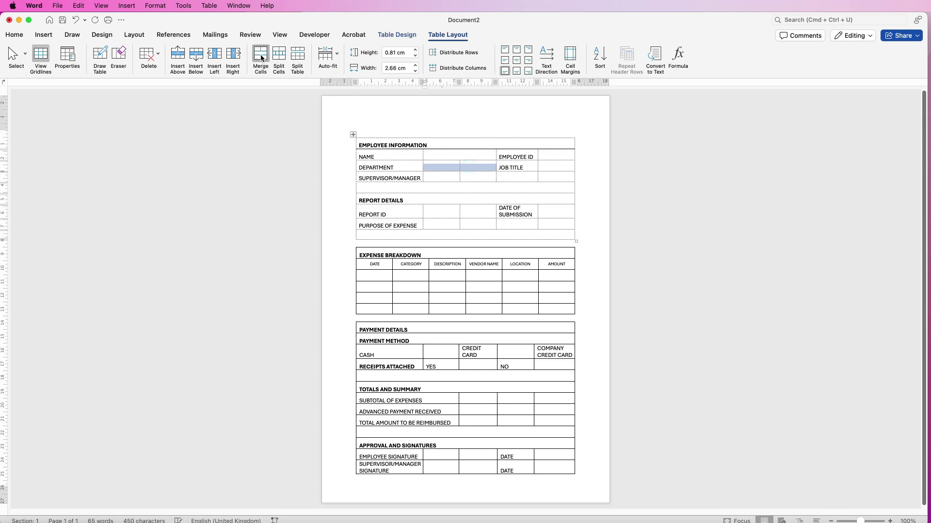
drag(547, 178, 434, 177)
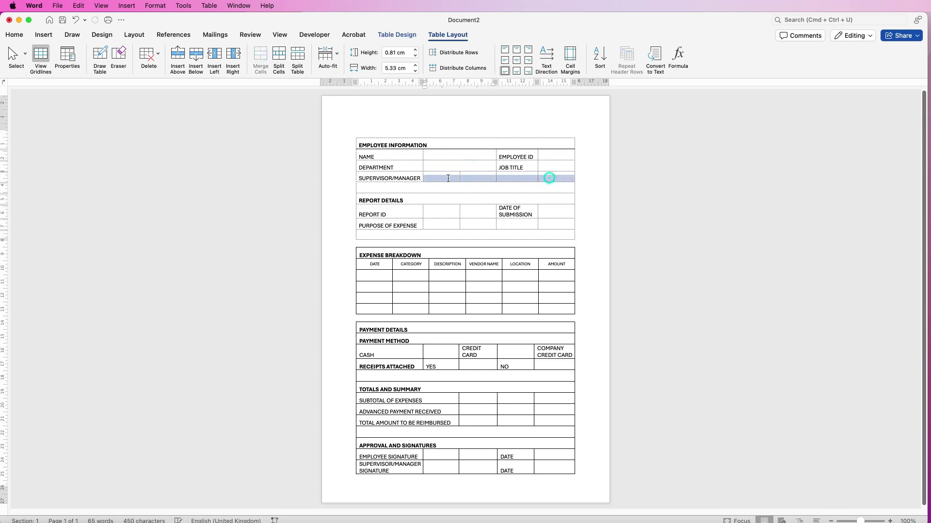
click(261, 57)
Narrow the NAME and DEPARTMENT label cells so each fits closely around its text.
drag(432, 154, 418, 156)
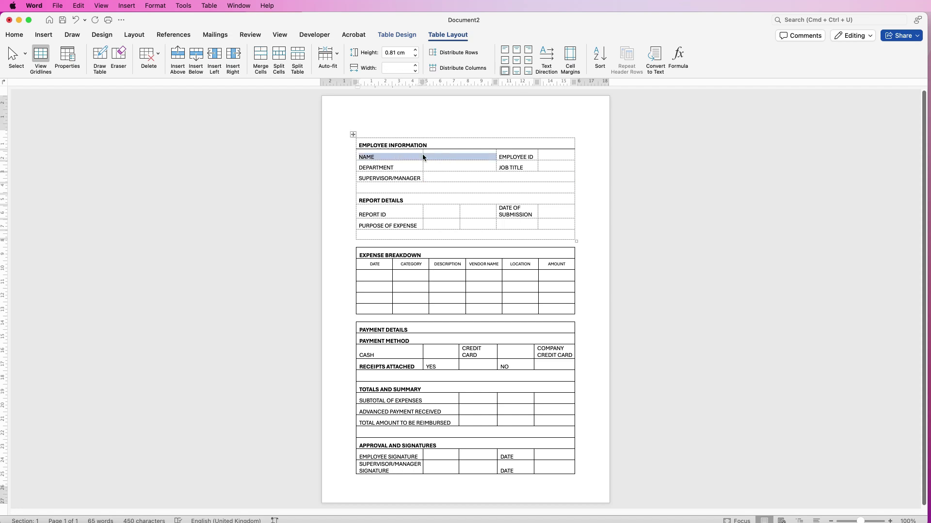
mouse_move(422, 155)
mouse_down()
mouse_move(387, 155)
mouse_move(422, 165)
mouse_move(402, 167)
mouse_up()
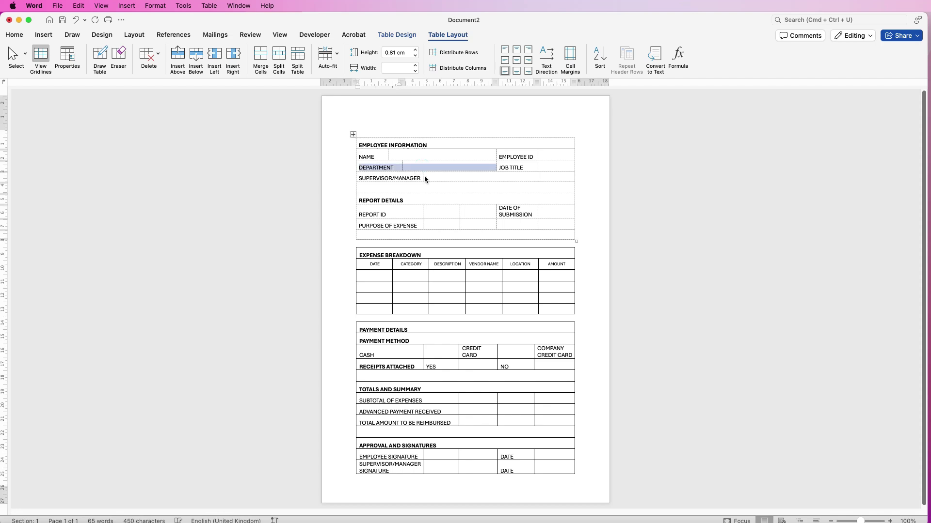
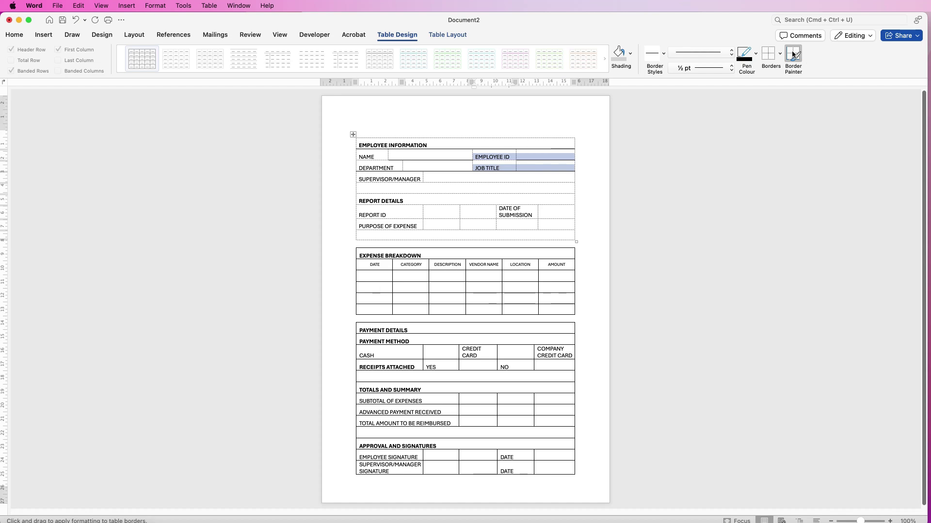
Add ½ pt bottom borders to the blank cells beside EMPLOYEE ID and JOB TITLE.
click(793, 54)
click(558, 153)
click(544, 167)
click(770, 54)
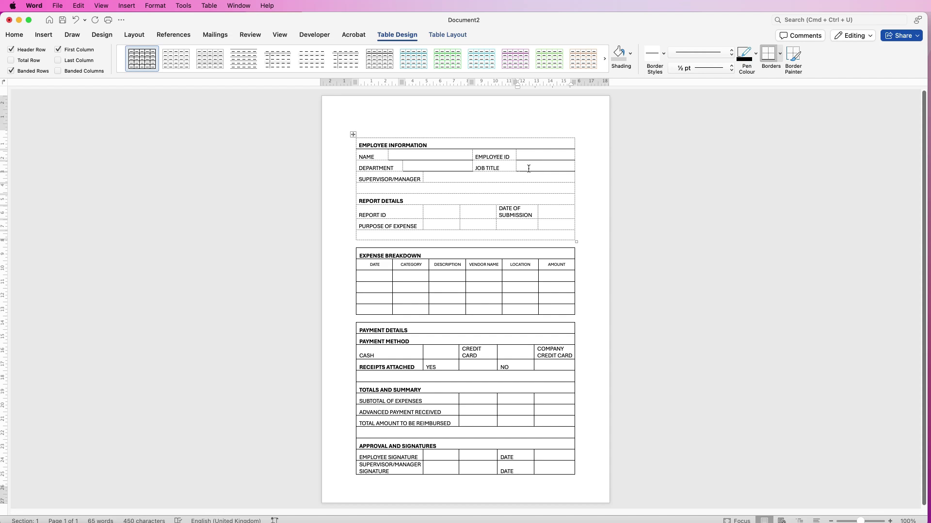
Add a ½ pt bottom border to the blank cell beside SUPERVISOR/MANAGER.
click(462, 178)
click(769, 55)
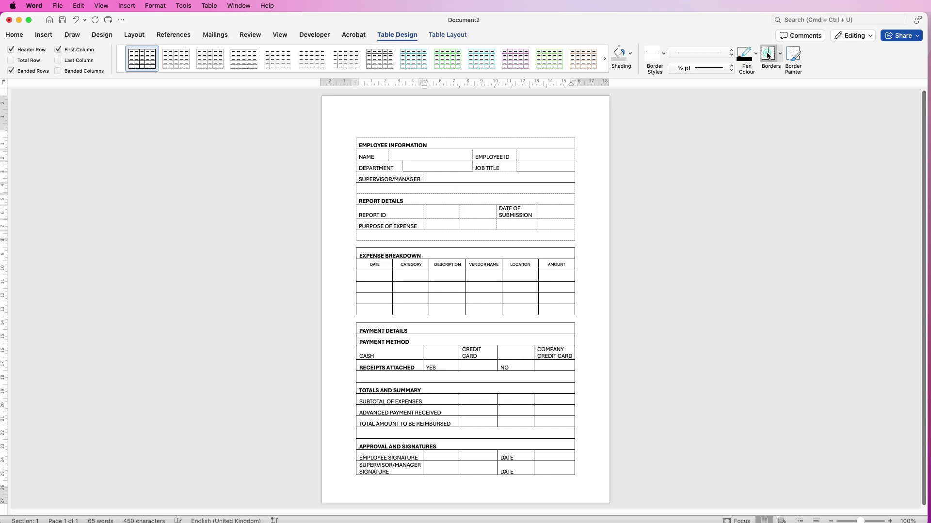
click(780, 53)
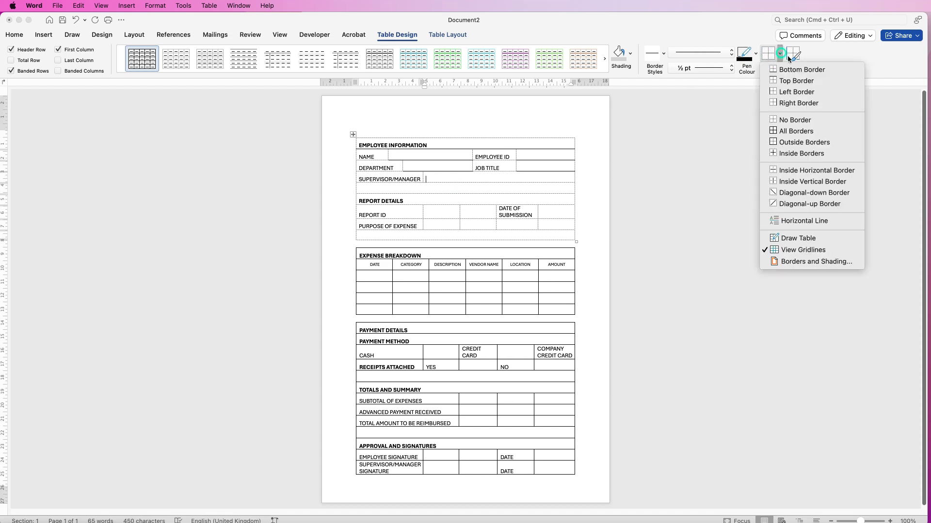
click(799, 70)
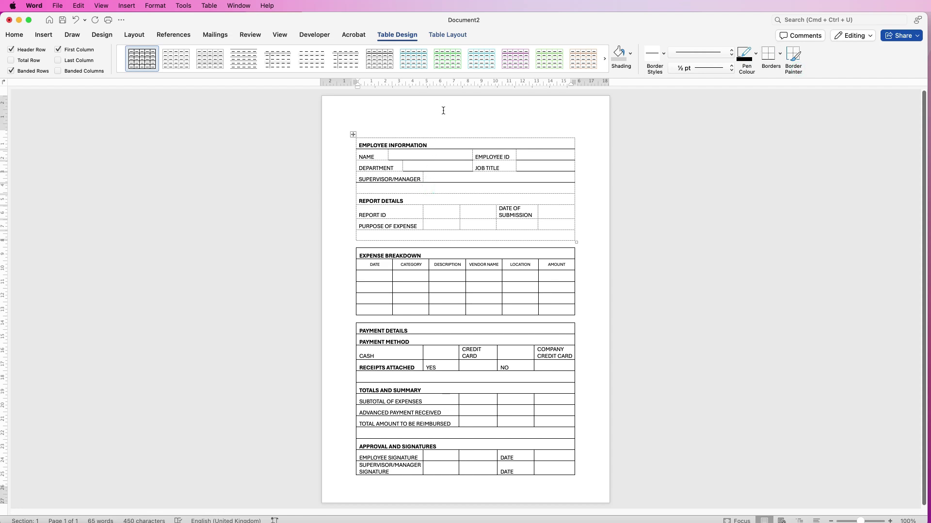
Split the blank row below SUPERVISOR/MANAGER into 2 columns and 1 row, aligning the divider with the label cell's edge.
click(459, 35)
click(279, 61)
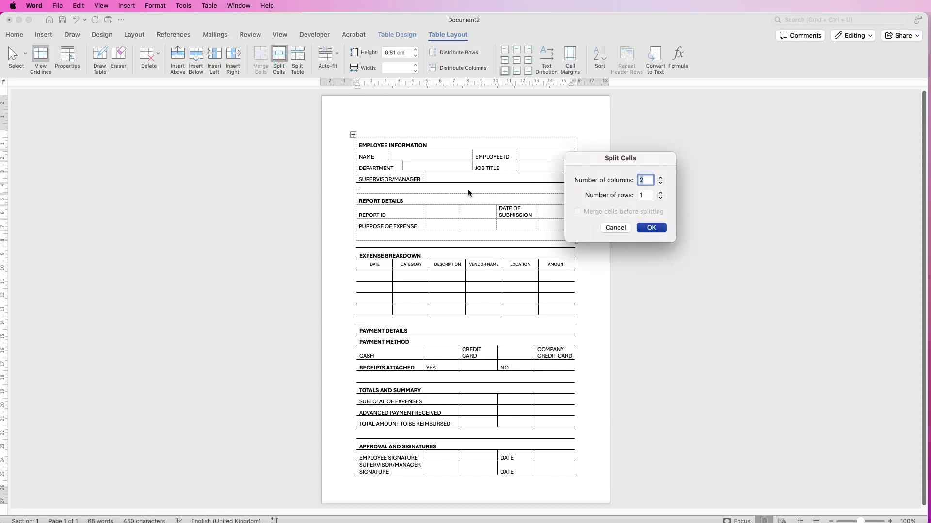
click(651, 228)
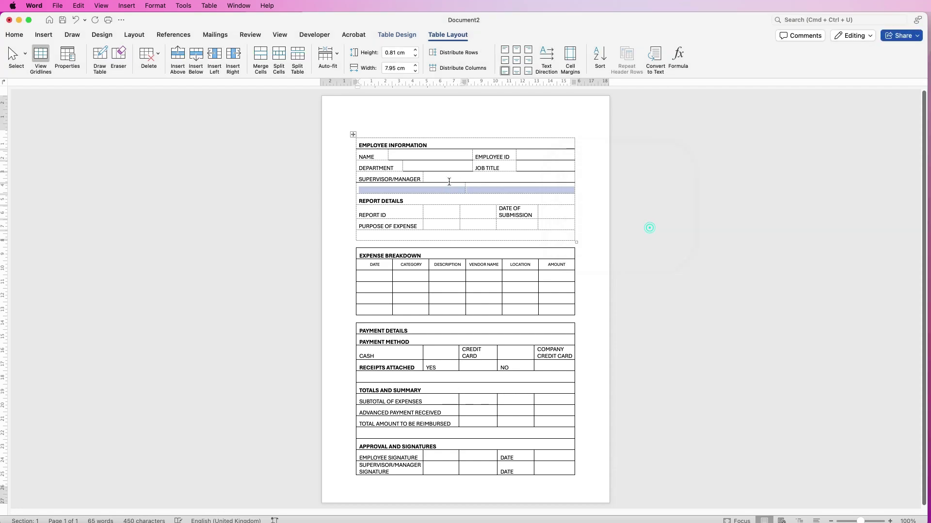
mouse_move(464, 188)
mouse_down()
mouse_move(421, 190)
mouse_move(400, 178)
mouse_move(400, 189)
mouse_up()
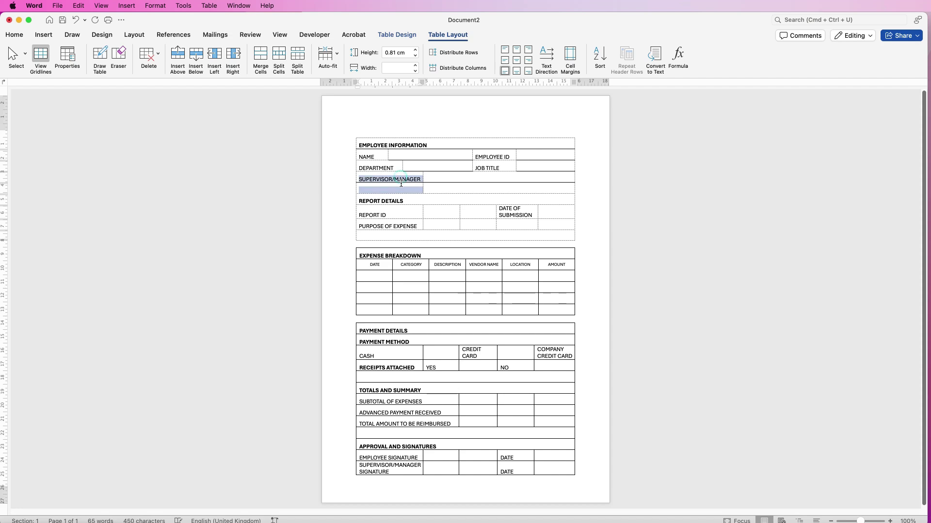
Remove the borders from the SUPERVISOR/MANAGER label cell and the blank cell directly below it.
click(397, 35)
click(780, 58)
click(785, 119)
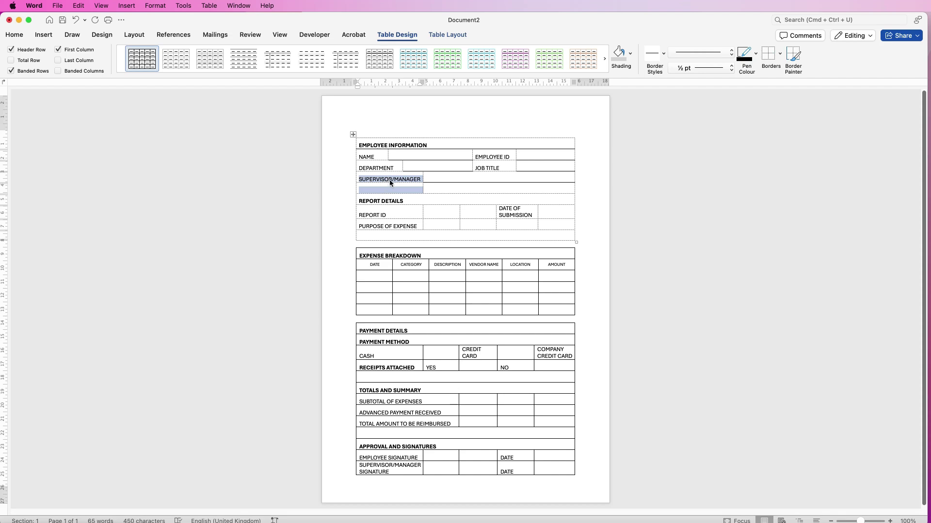
click(435, 188)
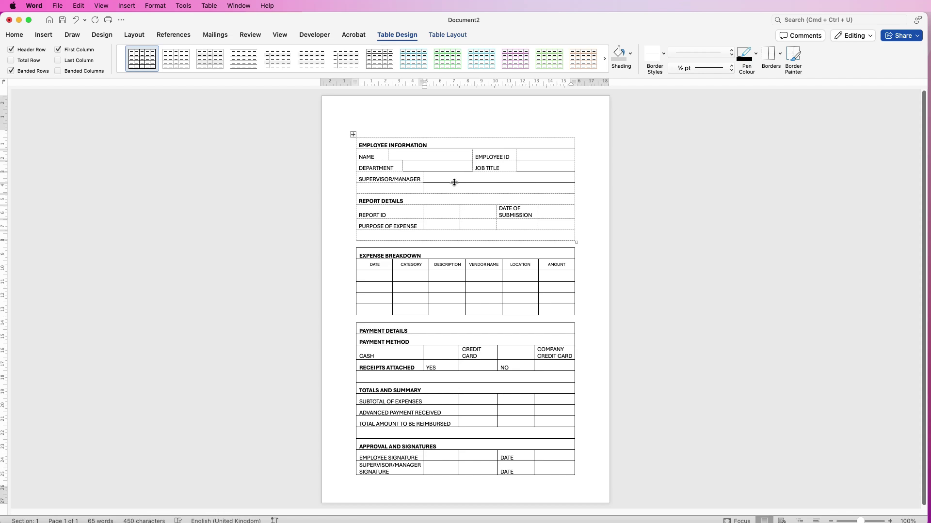
Add a ½ pt bottom border beneath the REPORT DETAILS heading.
click(417, 201)
click(779, 55)
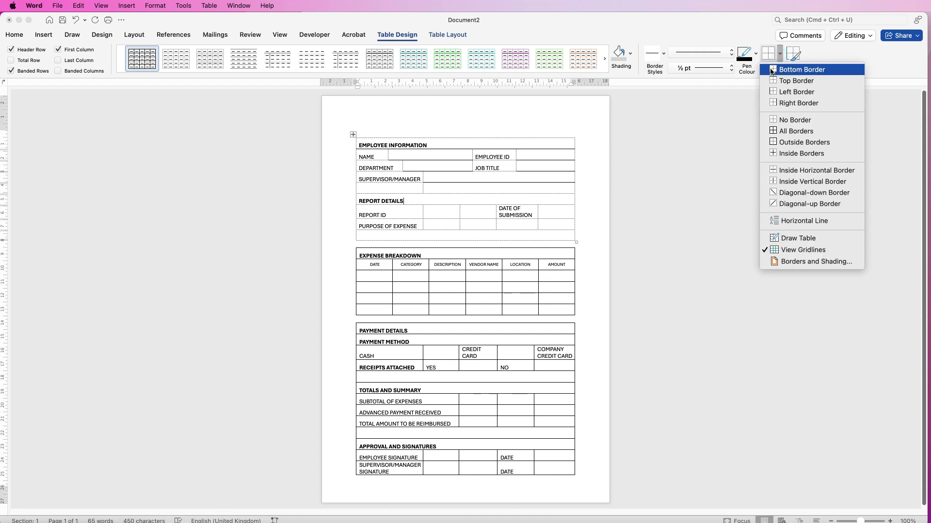
click(773, 70)
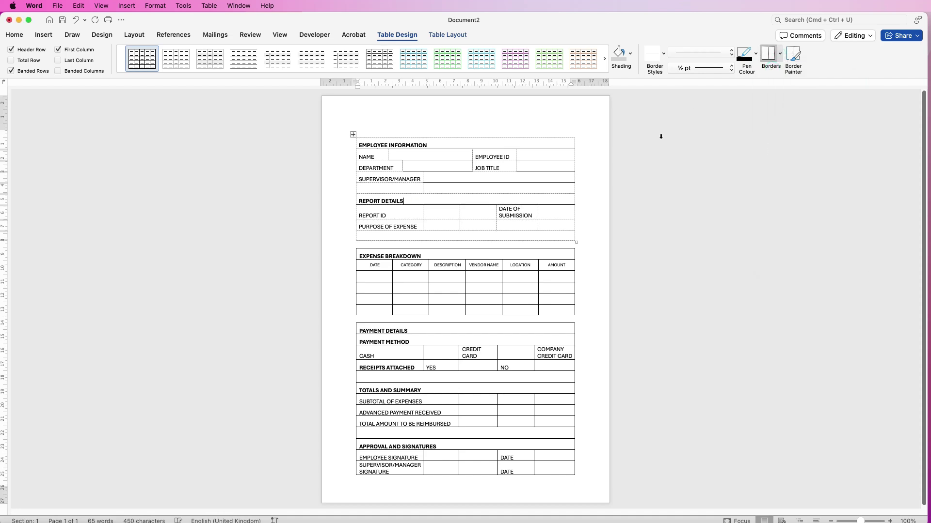
Merge the two blank cells beside REPORT ID, and merge all blank cells beside PURPOSE OF EXPENSE.
drag(436, 214, 472, 215)
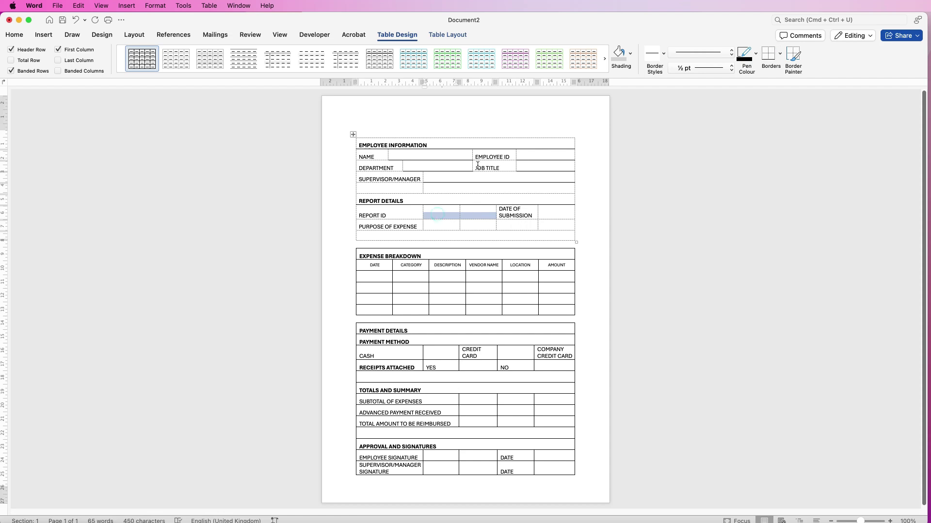
click(449, 34)
click(260, 58)
click(470, 227)
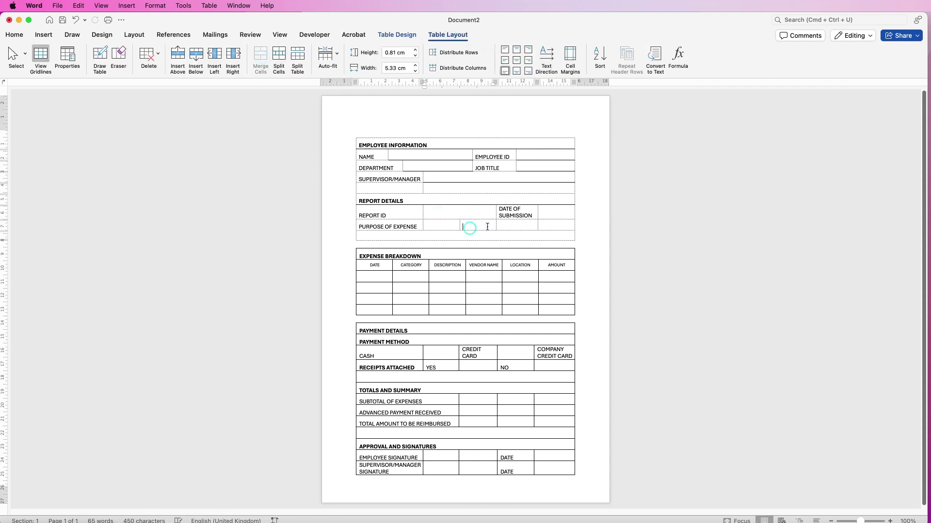
drag(549, 224, 427, 227)
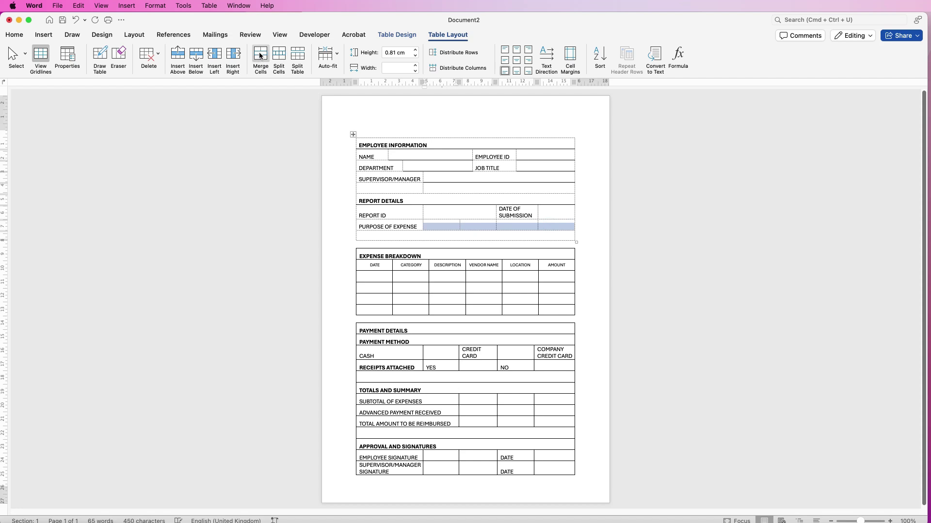
Narrow the REPORT ID label cell to fit its text and add a bottom border to the blank cell beside it.
click(449, 212)
key(shift+Left)
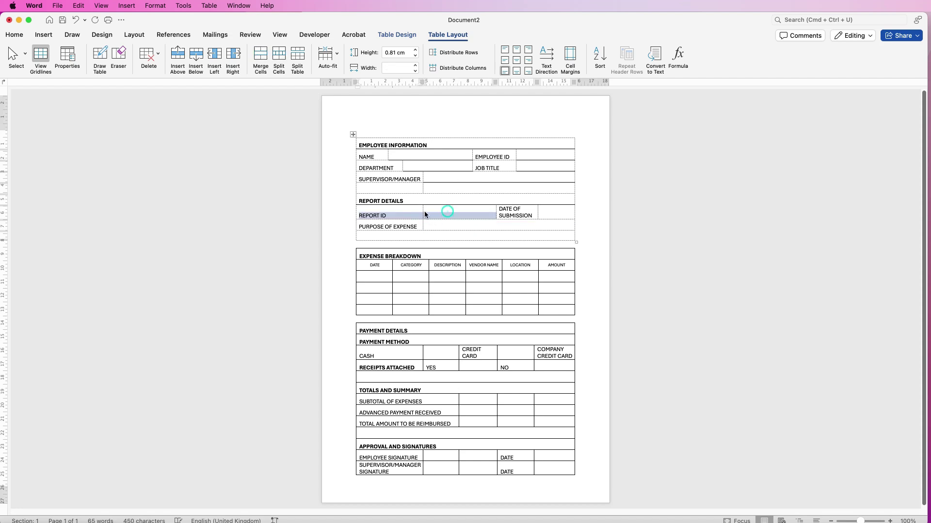
drag(422, 212, 394, 212)
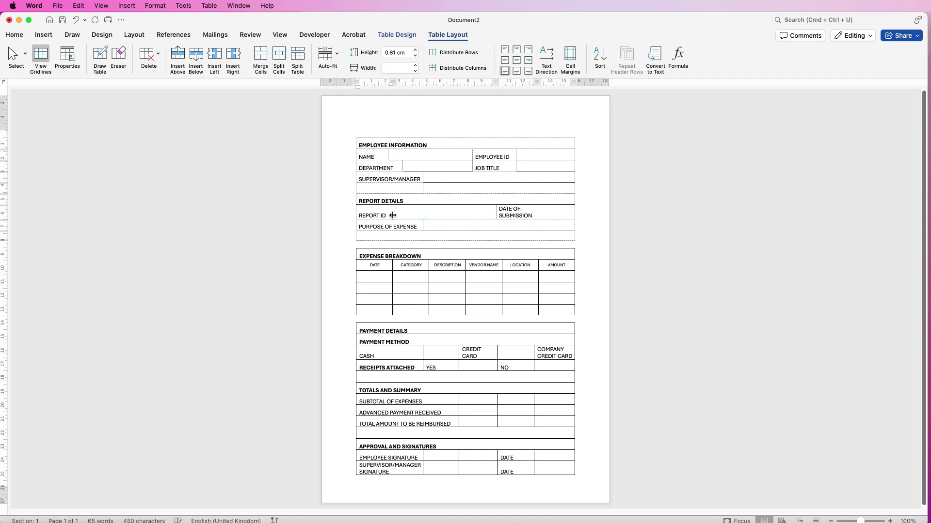
click(448, 212)
click(407, 35)
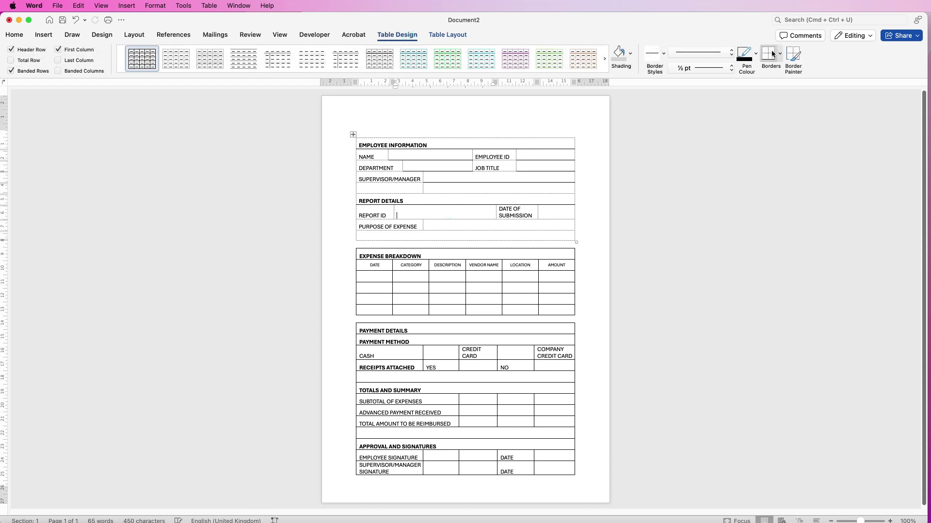
click(770, 56)
Shift and narrow the DATE OF SUBMISSION label cell to fit its text, and add a bottom border to the blank cell beside it.
click(548, 213)
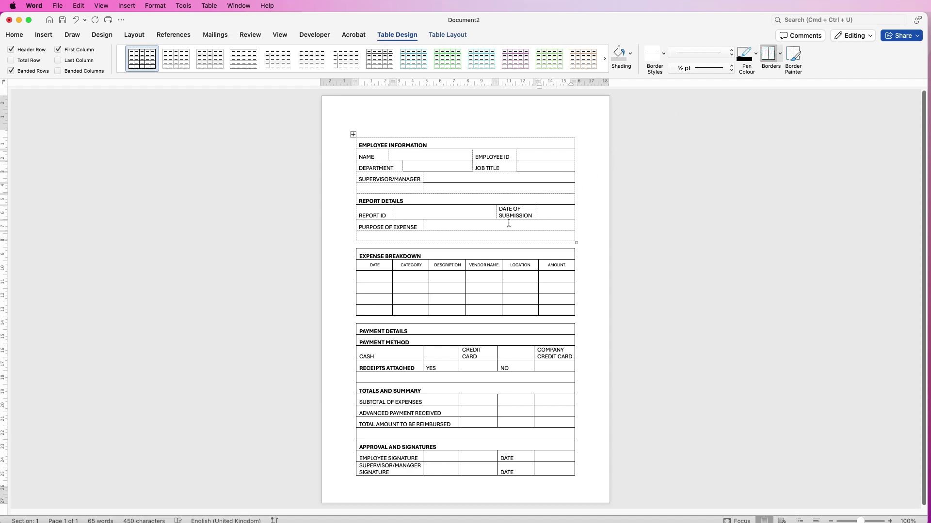
key(super+z)
mouse_move(486, 212)
mouse_down()
mouse_move(499, 214)
mouse_move(478, 212)
mouse_up()
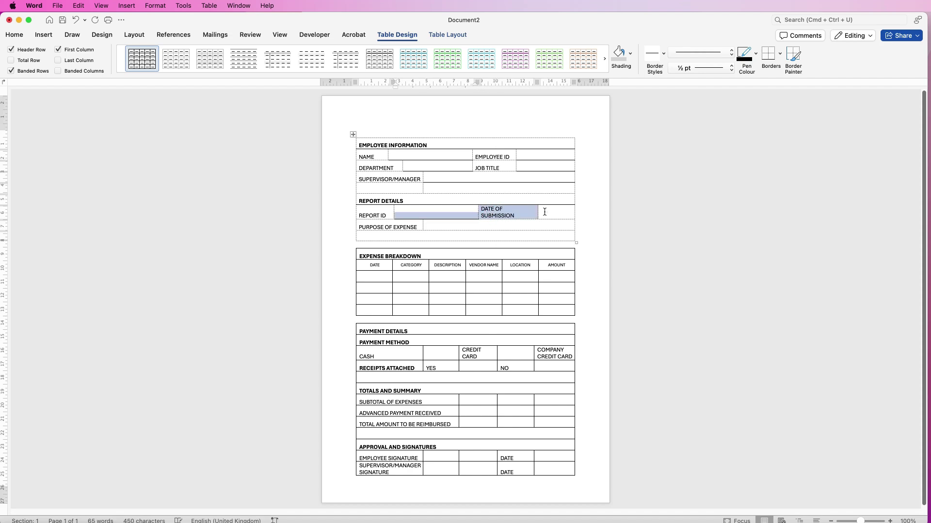
click(537, 210)
click(537, 211)
click(518, 213)
click(539, 211)
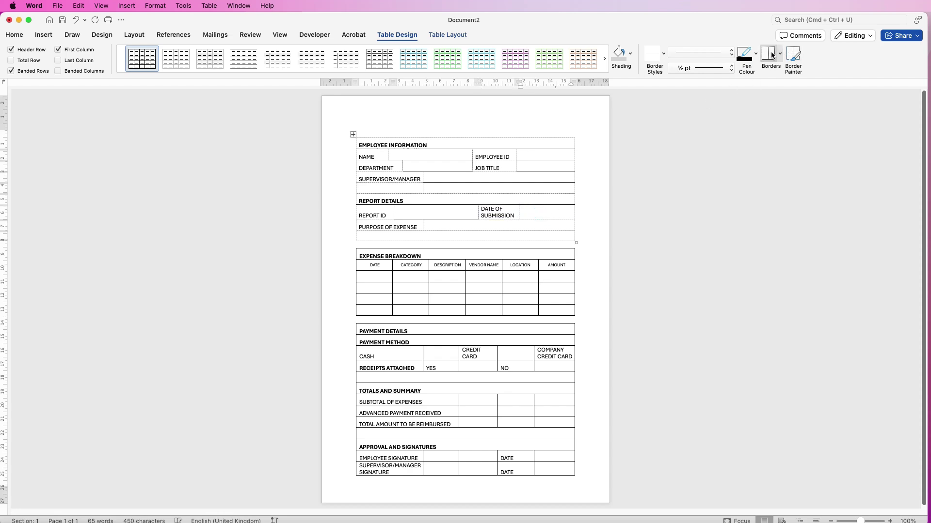
click(769, 55)
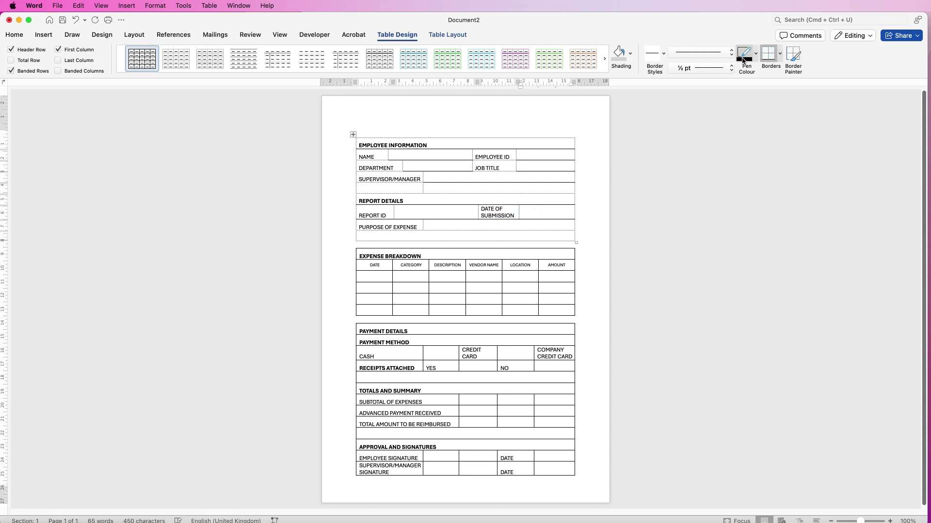
Split the blank cell beside PURPOSE OF EXPENSE into 2 columns and 1 row.
click(494, 227)
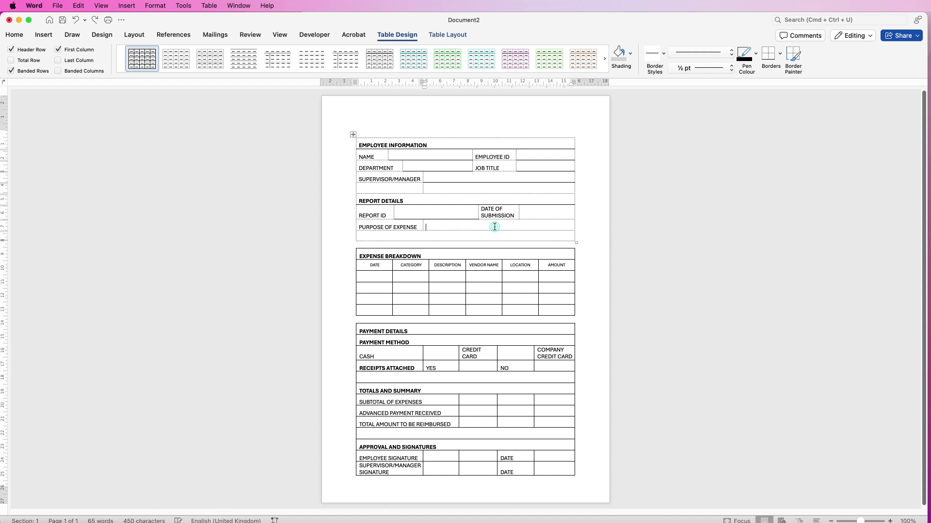
click(458, 36)
click(279, 55)
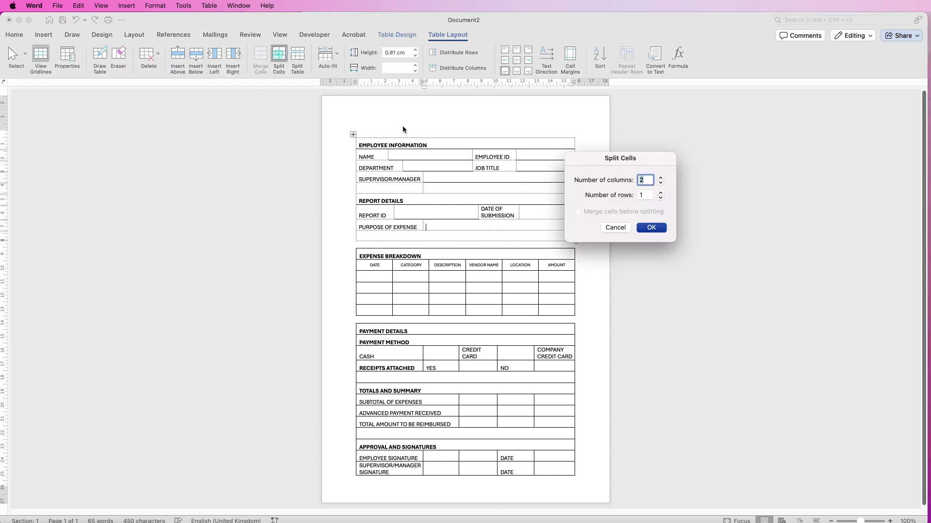
click(651, 228)
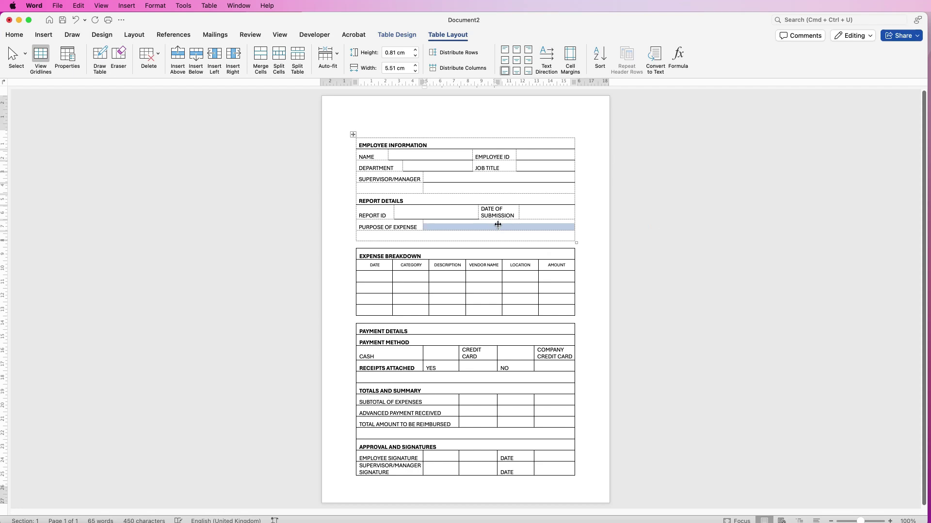
Align the split beside PURPOSE OF EXPENSE with the blank DATE OF SUBMISSION cell and add an inside horizontal border between those two cells.
drag(497, 226, 546, 221)
click(547, 213)
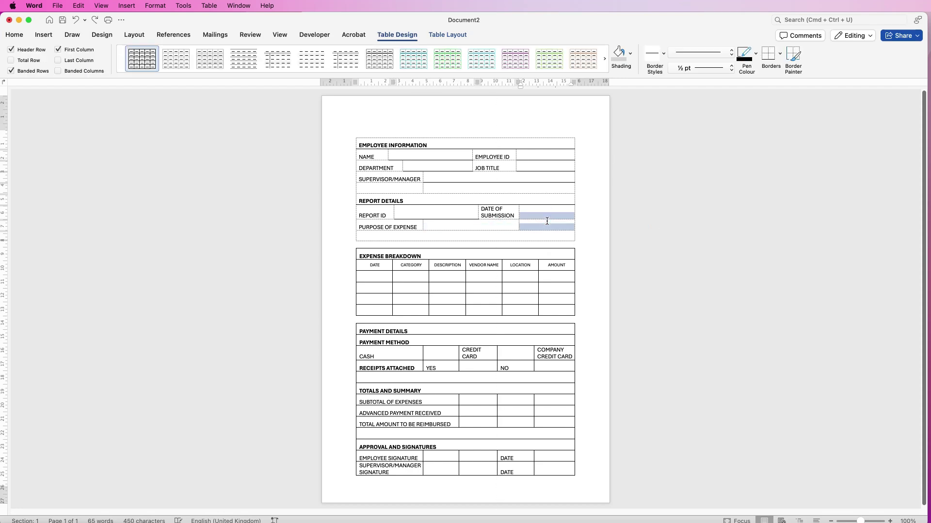
click(780, 53)
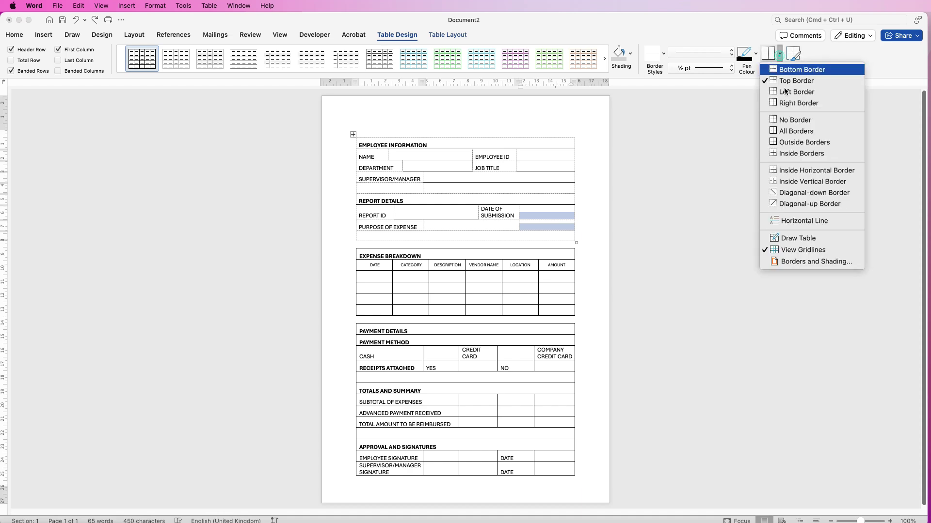
click(788, 170)
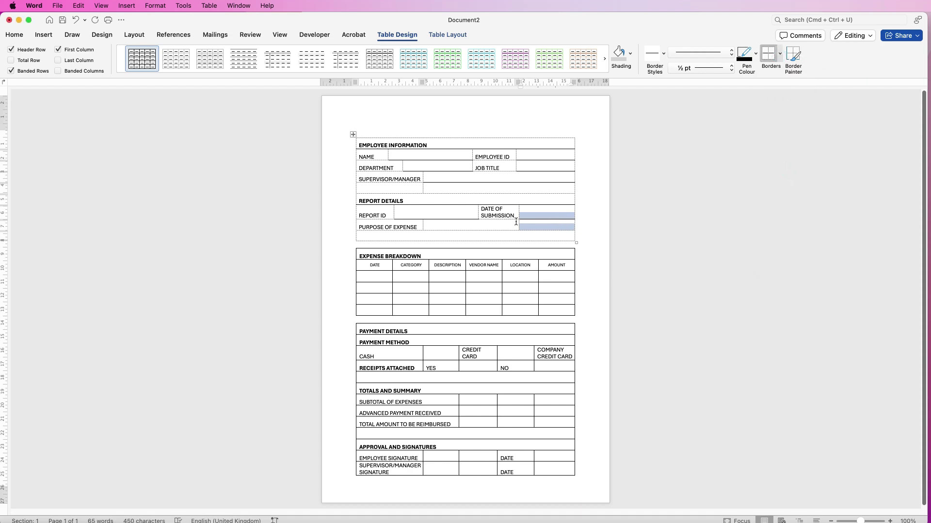
Add a bottom border to both blank cells beside PURPOSE OF EXPENSE.
click(495, 228)
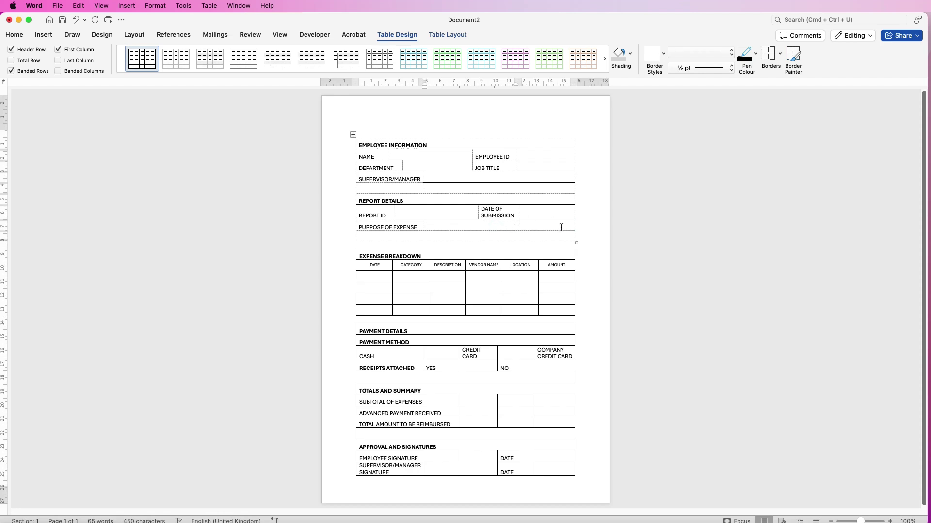
click(780, 54)
click(789, 71)
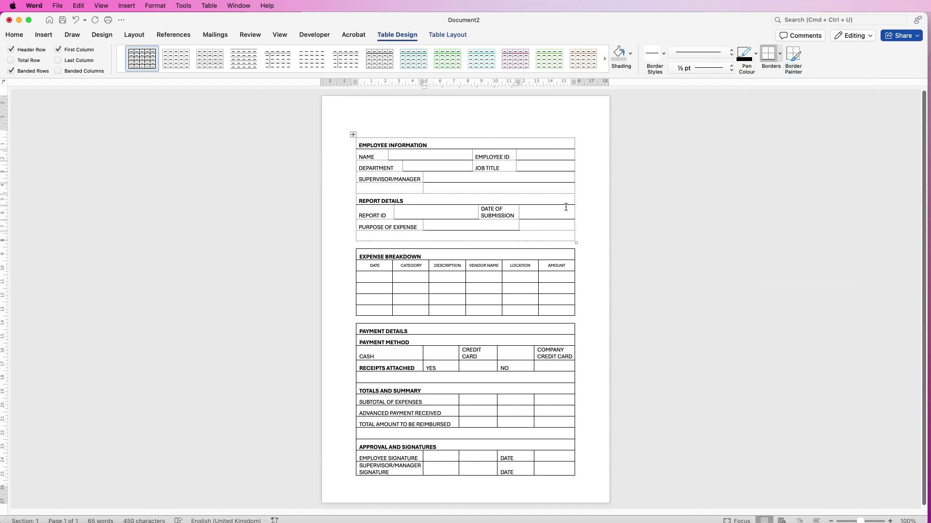
click(556, 225)
click(769, 55)
Hide the table gridlines to check the borders of the employee and report sections.
click(352, 134)
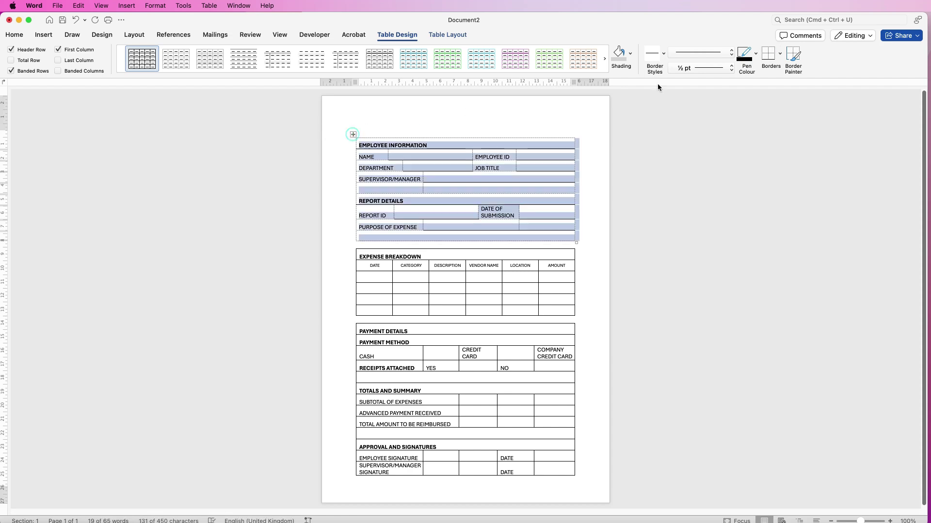
click(779, 53)
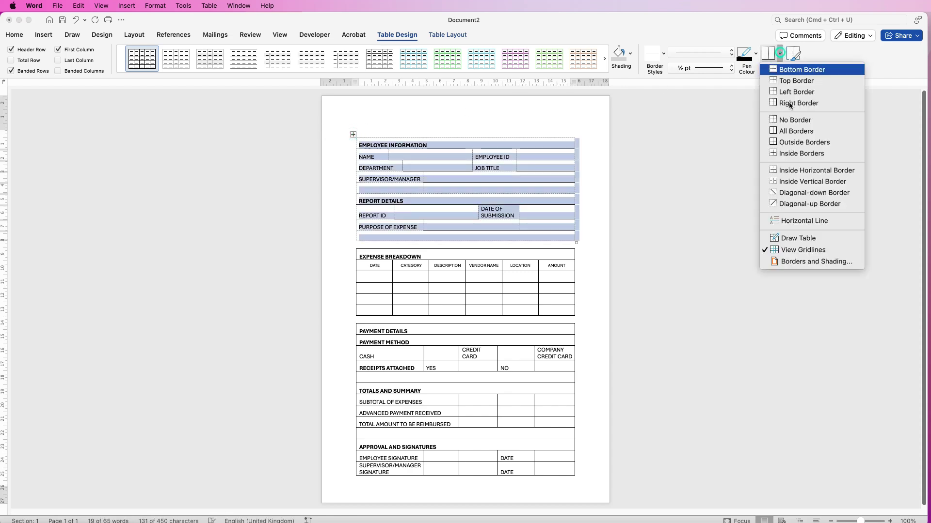
click(790, 250)
click(647, 231)
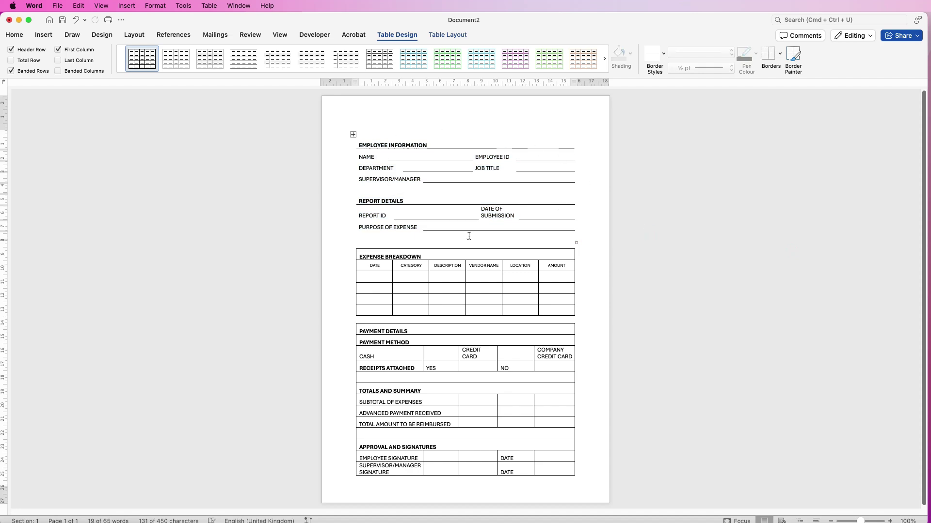
Centre the EXPENSE BREAKDOWN heading horizontally and vertically in its cell.
click(454, 254)
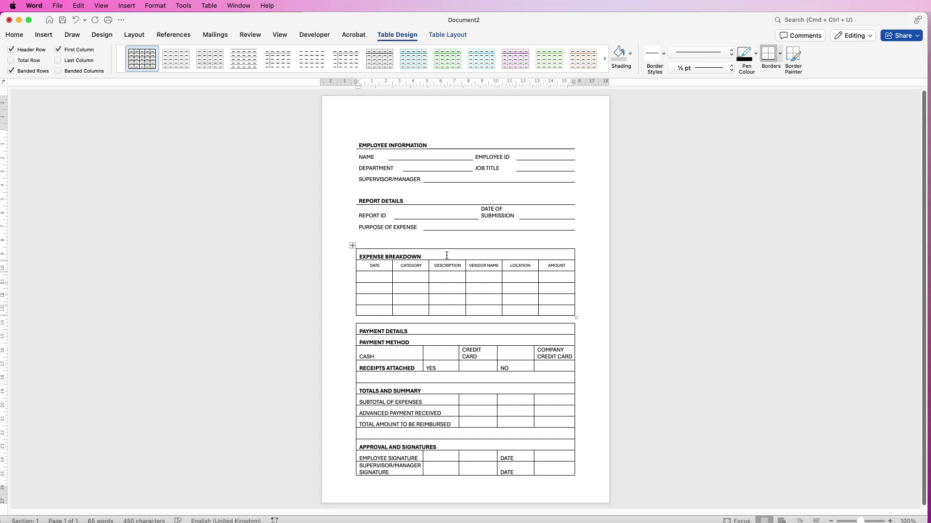
click(461, 34)
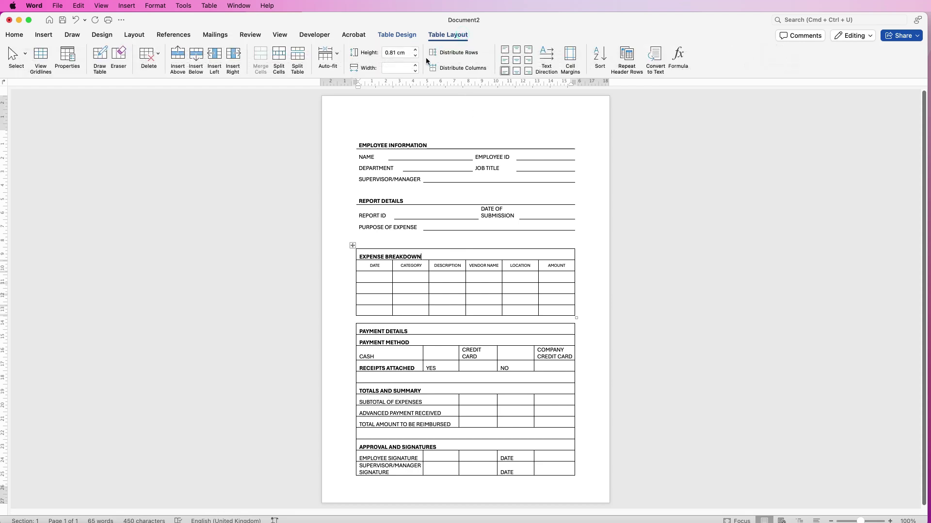
click(516, 61)
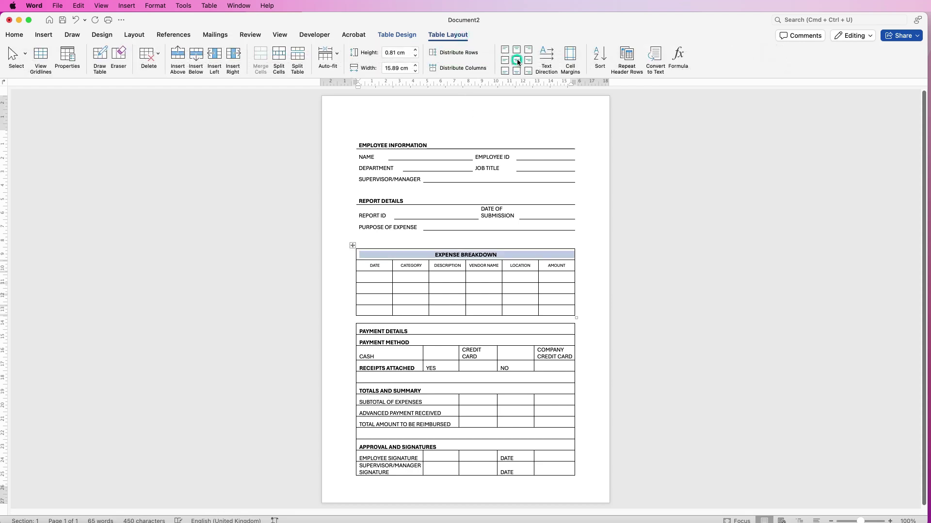
Shade the DATE to AMOUNT column heading row of the expense table light grey.
drag(545, 266, 386, 269)
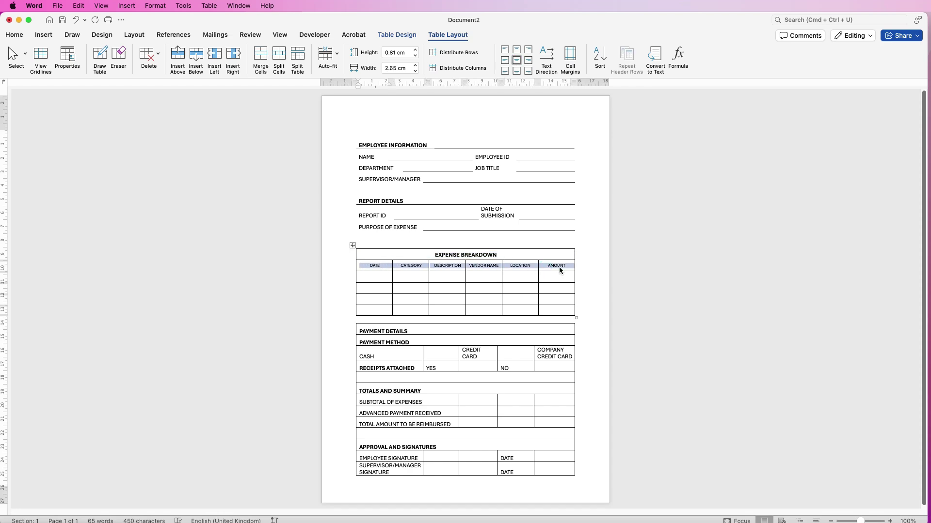
click(402, 34)
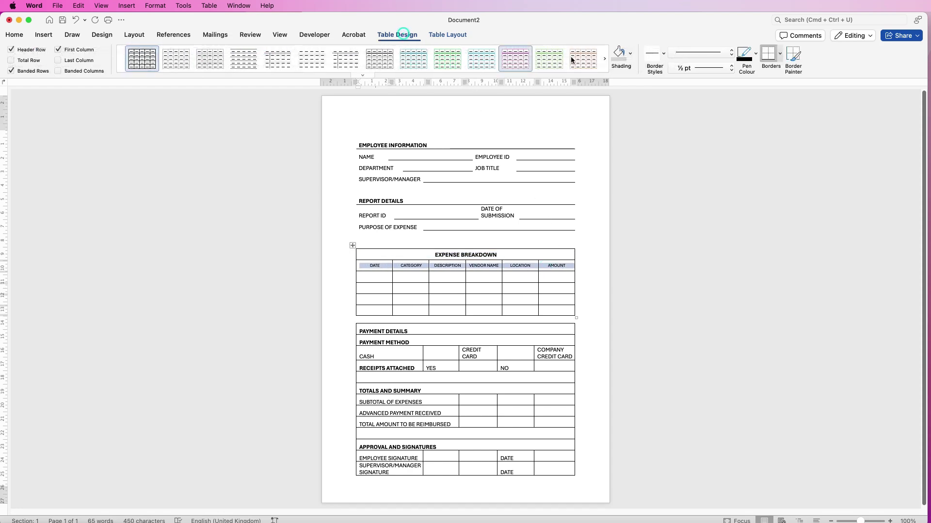
click(630, 54)
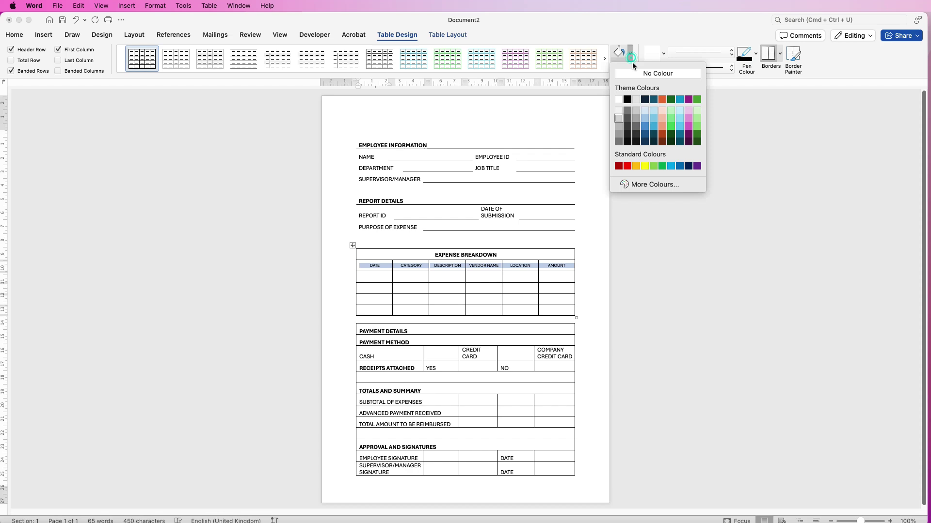
click(619, 119)
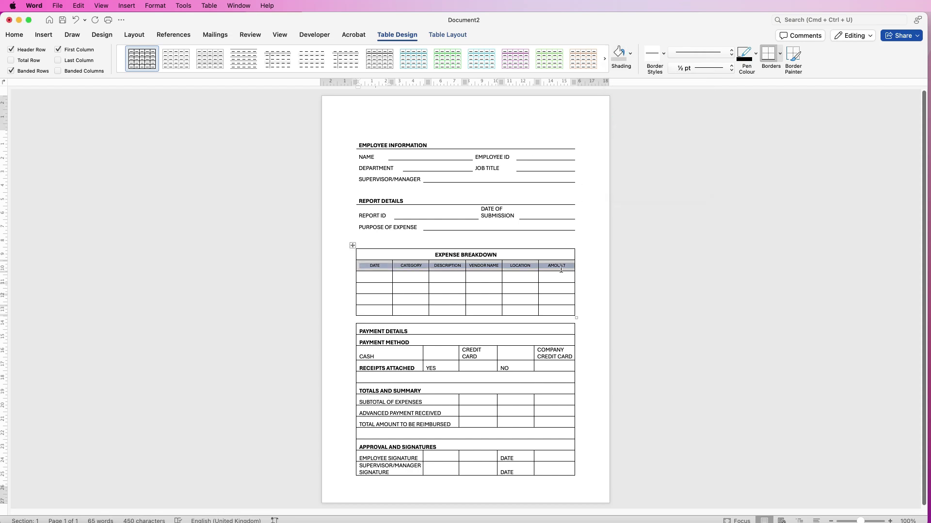
Remove all borders from the payment, totals and approval table, and show the table gridlines.
click(483, 331)
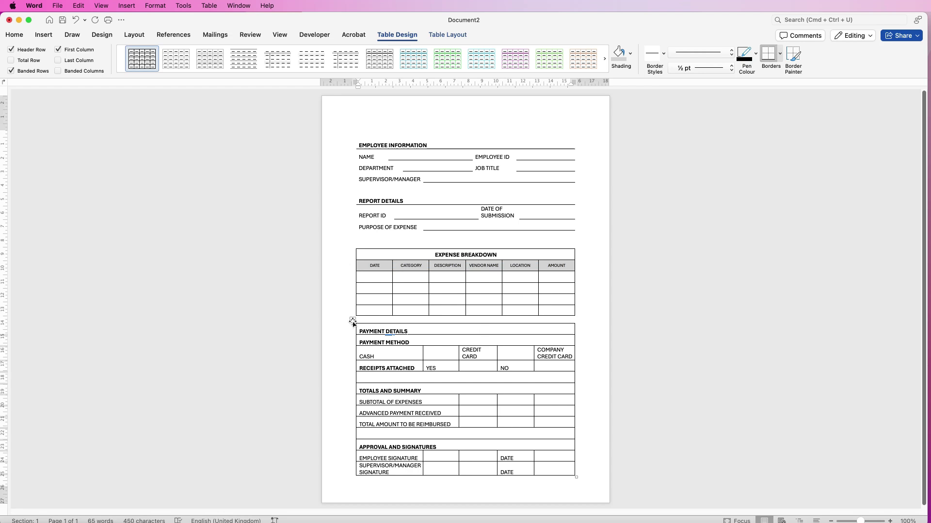
click(352, 319)
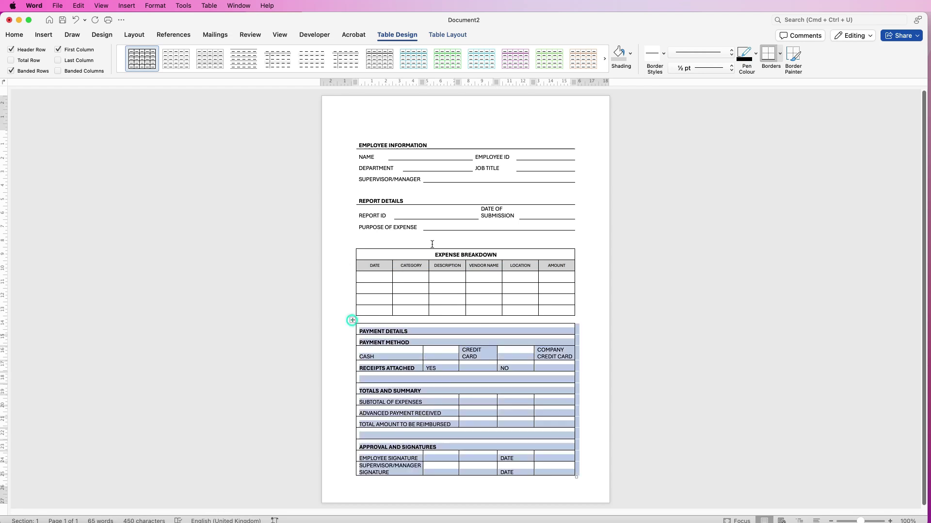
click(779, 53)
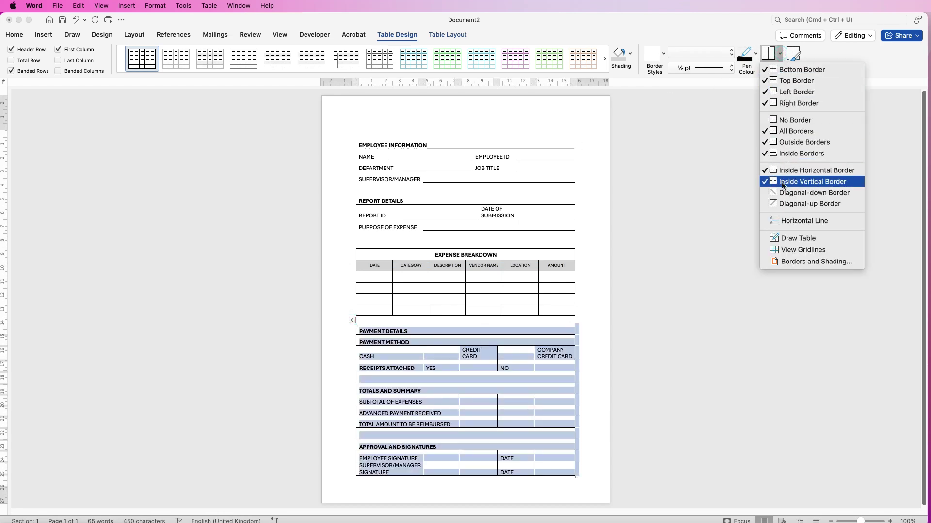
click(783, 120)
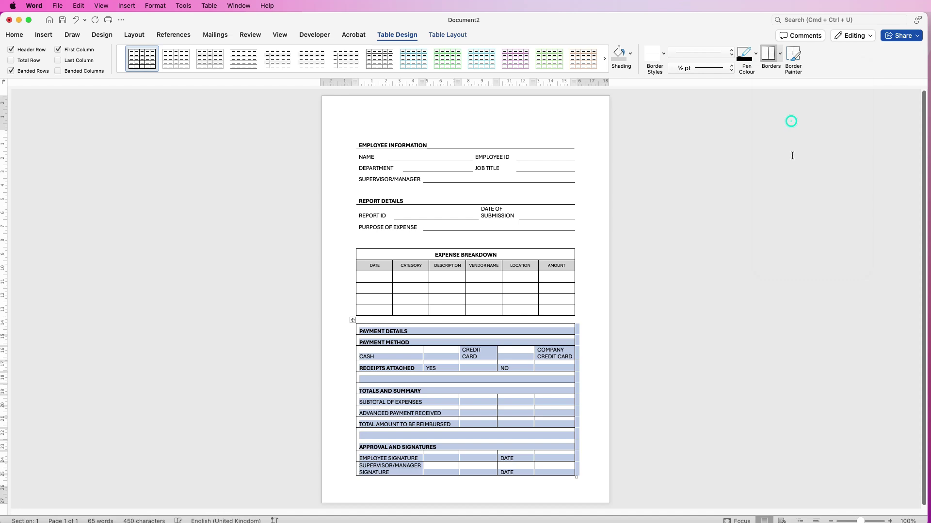
click(780, 55)
click(793, 250)
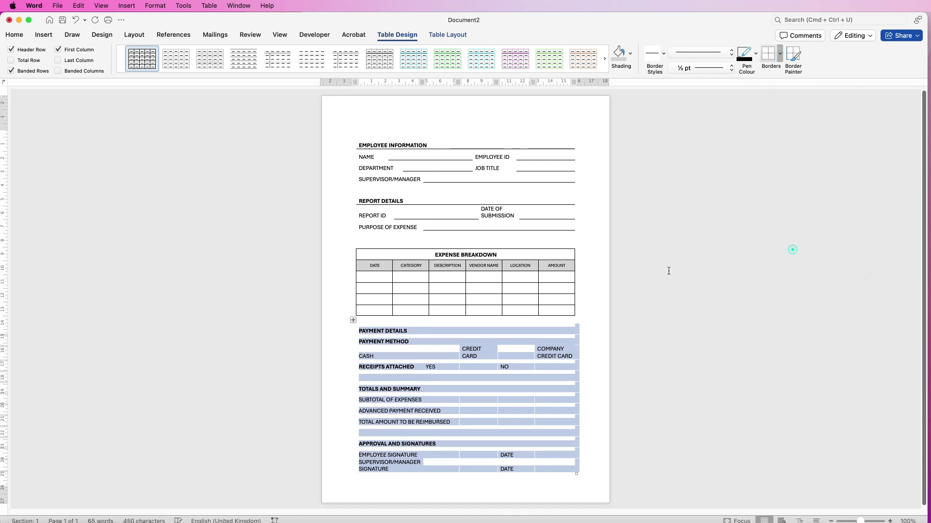
Add a bottom border to the PAYMENT DETAILS and PAYMENT METHOD heading cells.
click(459, 332)
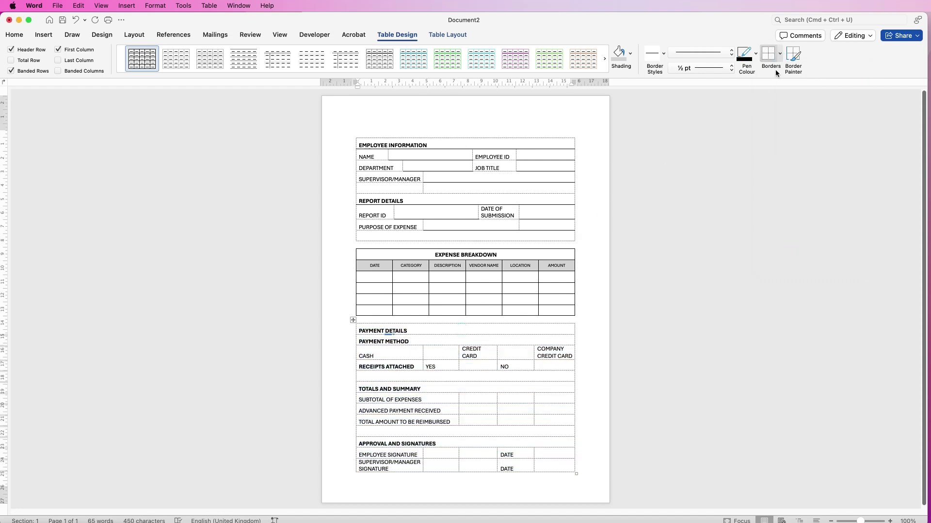
click(779, 54)
click(789, 71)
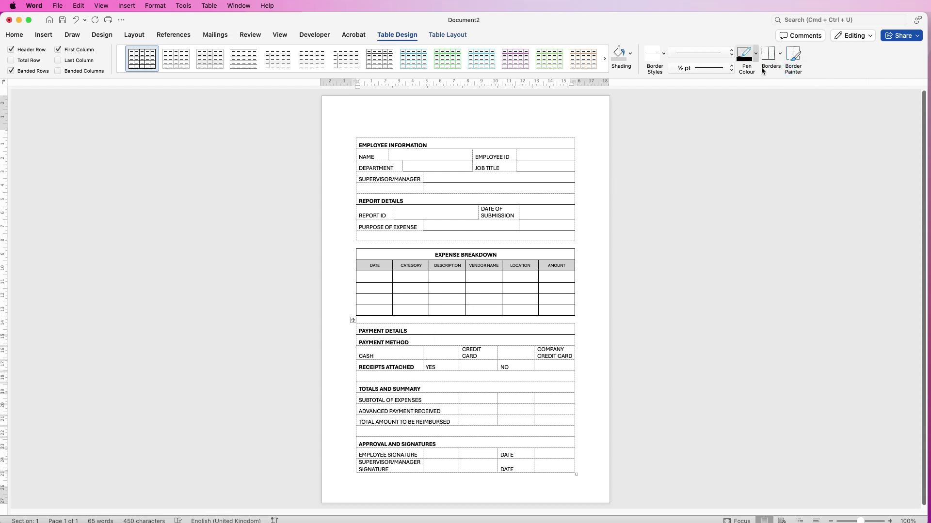
click(769, 54)
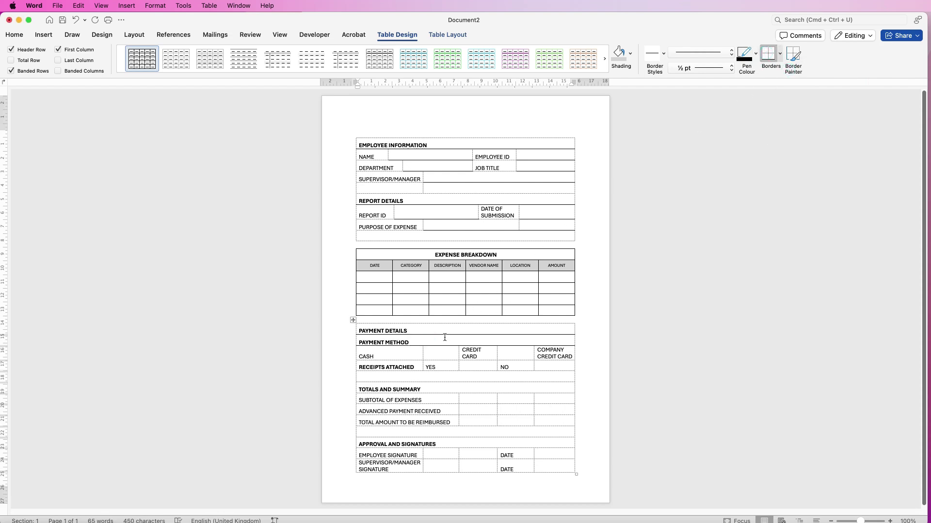
Resize the CASH and CREDIT CARD row so each label fits on one line with a small blank cell beside CASH and CREDIT CARD.
click(430, 355)
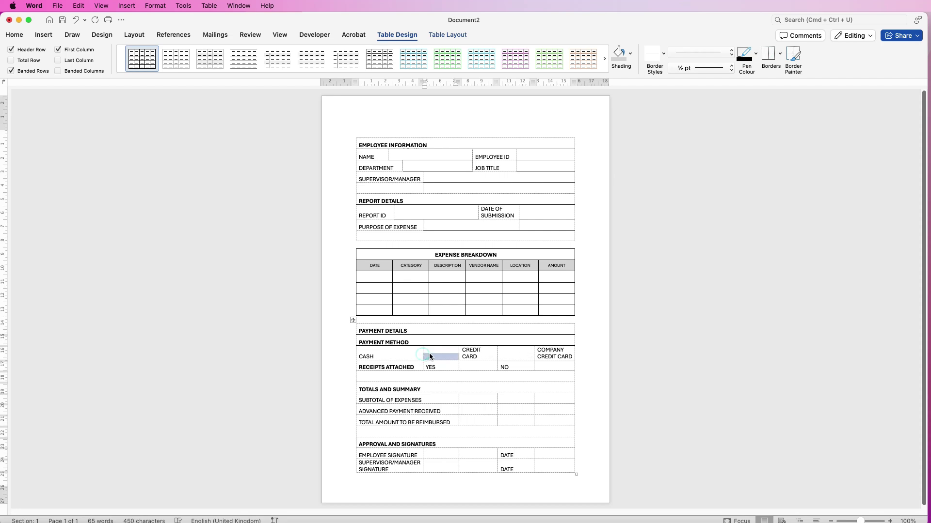
mouse_move(411, 356)
mouse_down()
mouse_move(423, 355)
mouse_move(386, 356)
mouse_move(443, 357)
mouse_move(411, 357)
mouse_up()
mouse_move(495, 355)
mouse_down()
mouse_move(459, 357)
mouse_move(536, 359)
mouse_move(477, 355)
mouse_up()
drag(477, 355, 551, 359)
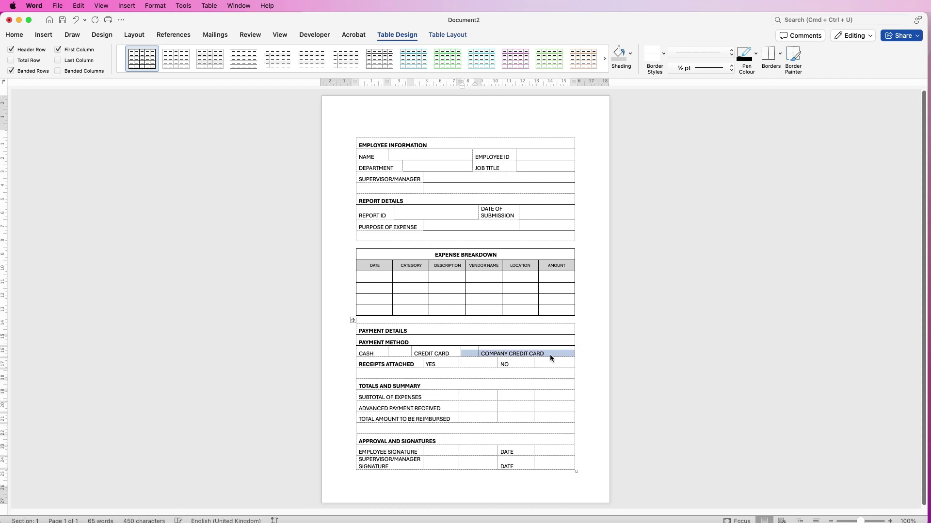
Split the COMPANY CREDIT CARD cell into 2 columns and 1 row, and widen the label cell to fit its text on one line.
click(556, 352)
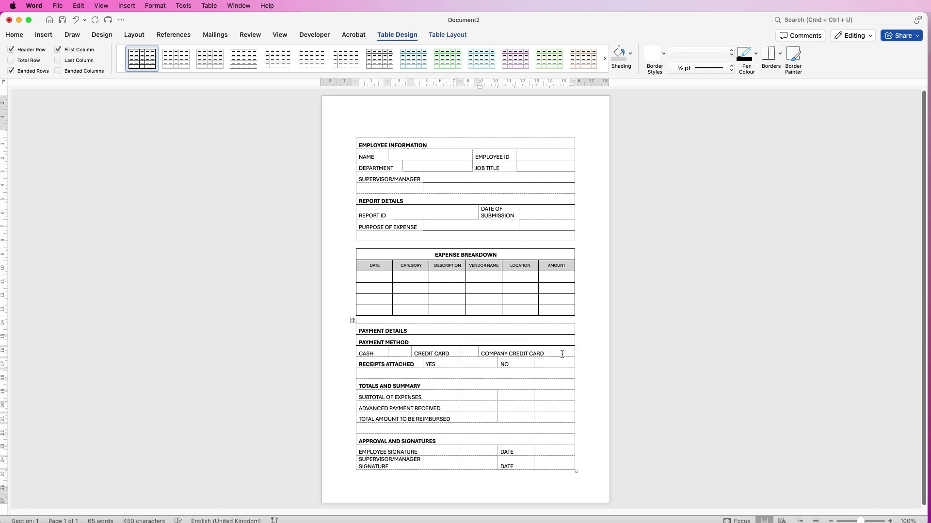
click(441, 35)
click(279, 62)
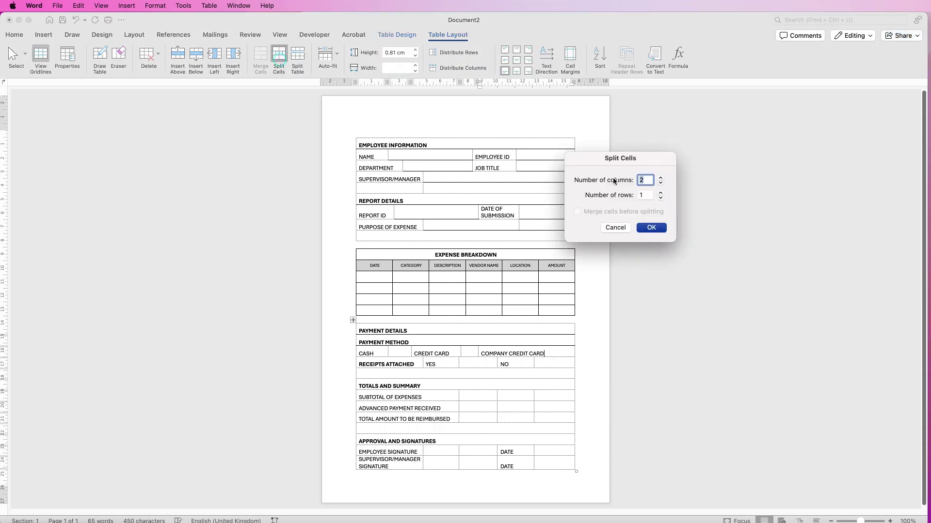
click(652, 227)
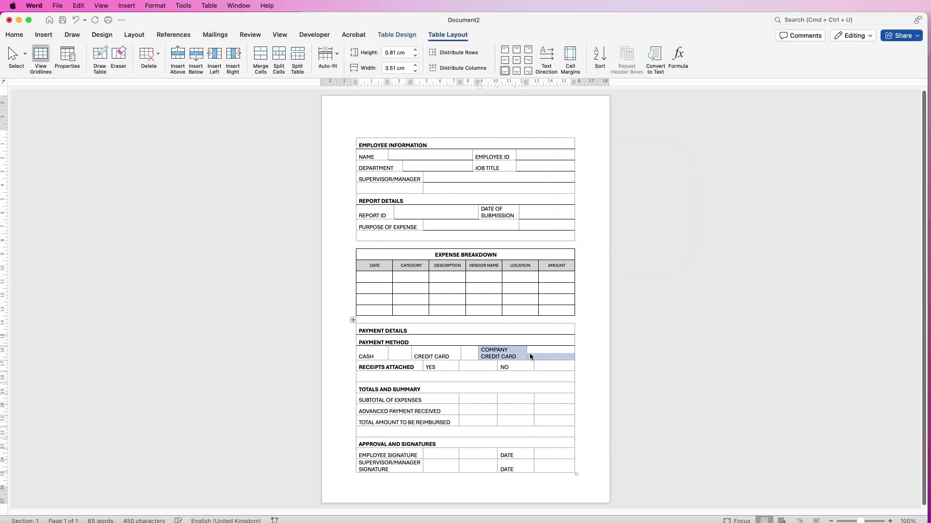
drag(527, 353, 556, 353)
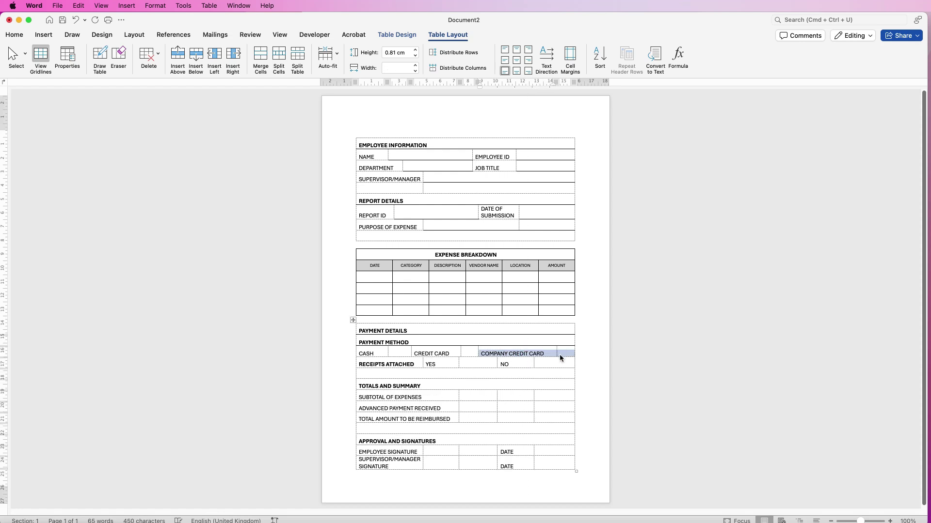
Align the YES and NO cells with the credit card cells above, and add a bottom border to the TOTALS AND SUMMARY heading.
click(465, 364)
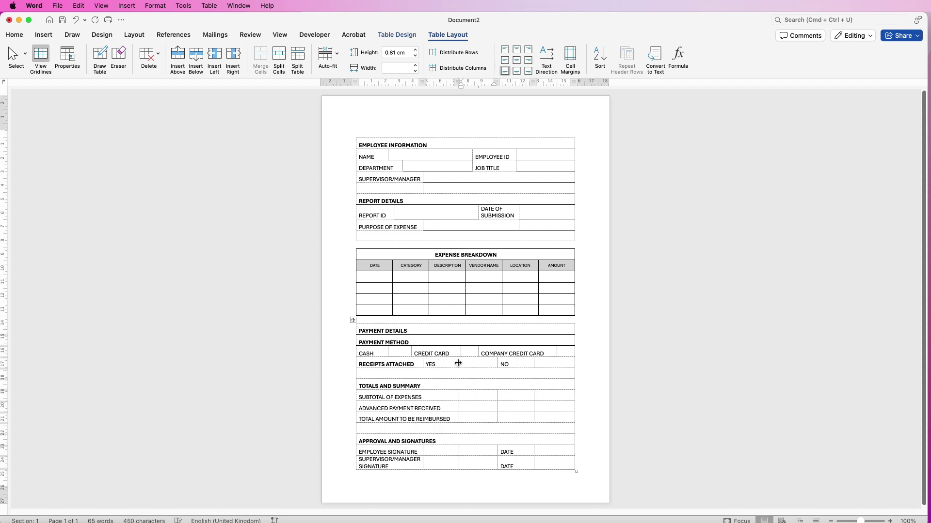
drag(458, 364, 533, 364)
click(412, 36)
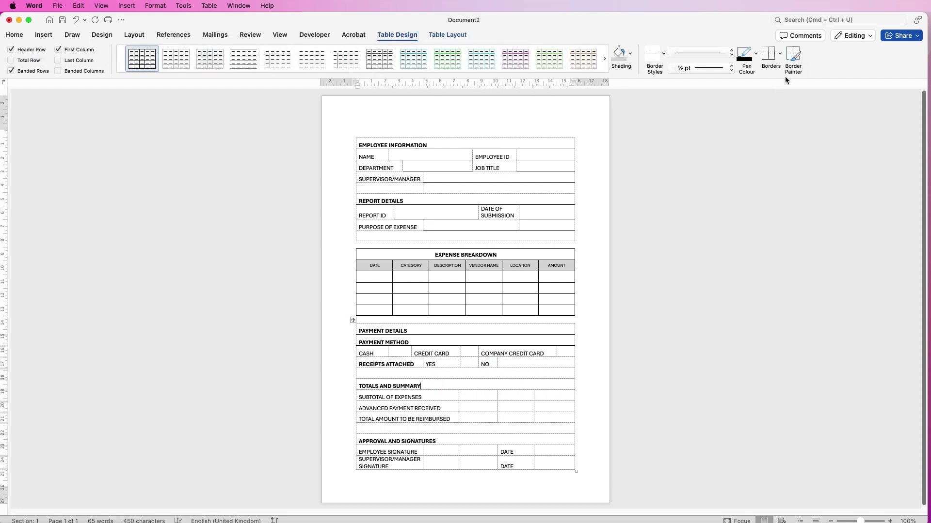
click(769, 57)
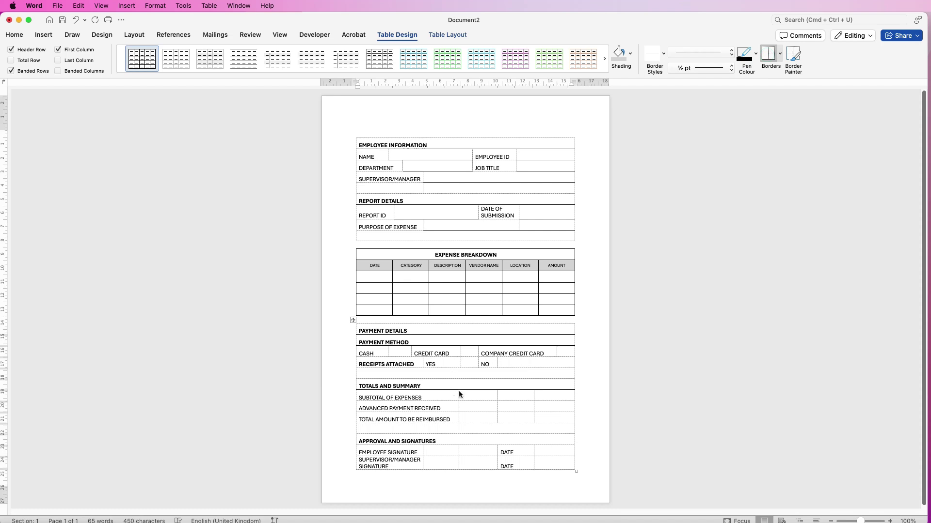
Merge the blank cells beside SUBTOTAL OF EXPENSES, ADVANCED PAYMENT RECEIVED and TOTAL AMOUNT TO BE REIMBURSED into one cell per row.
drag(476, 397, 548, 397)
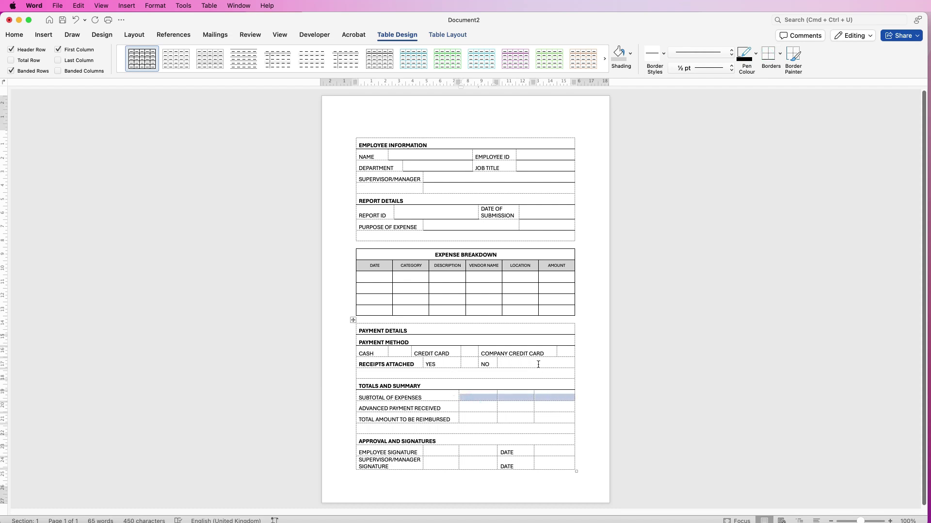
click(447, 35)
click(260, 57)
drag(547, 407, 507, 415)
click(261, 57)
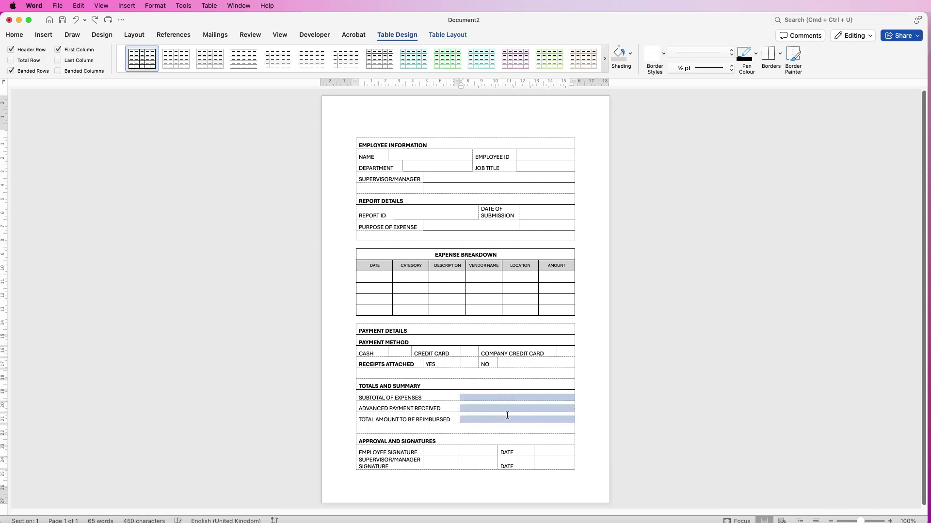
Add bottom and inside horizontal borders to the three totals field cells, and narrow the SUBTOTAL and ADVANCED PAYMENT label cells to fit their text.
click(780, 55)
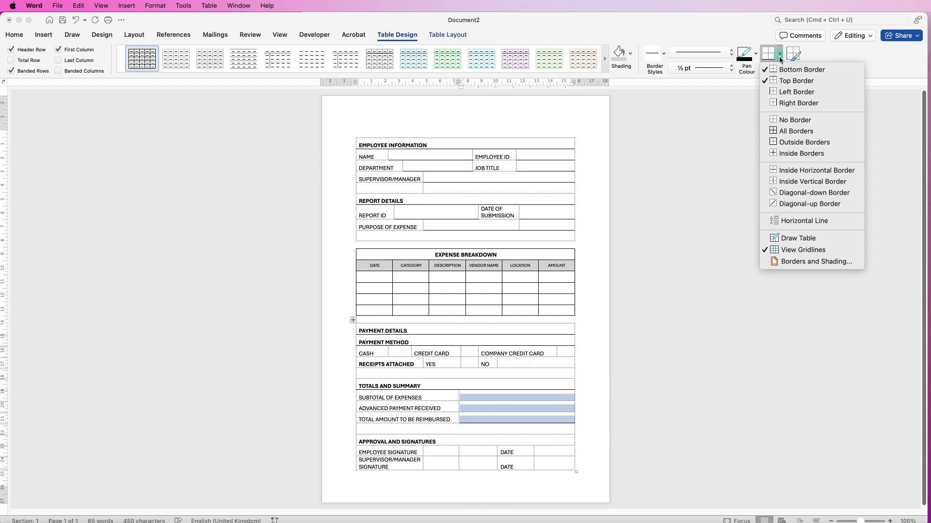
click(793, 172)
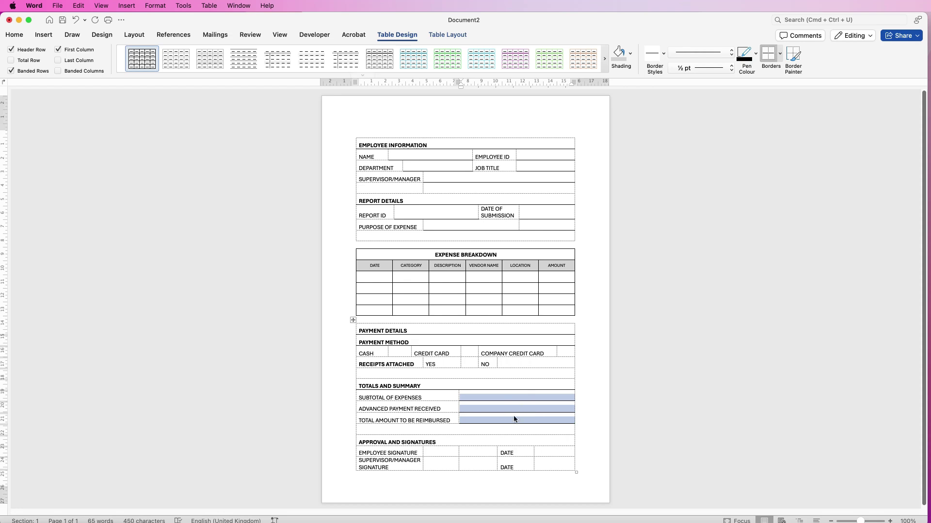
mouse_move(465, 399)
mouse_down()
mouse_move(435, 396)
mouse_move(467, 408)
mouse_move(450, 408)
mouse_up()
click(449, 408)
Add a bottom border to the APPROVAL AND SIGNATURES heading cell.
click(389, 438)
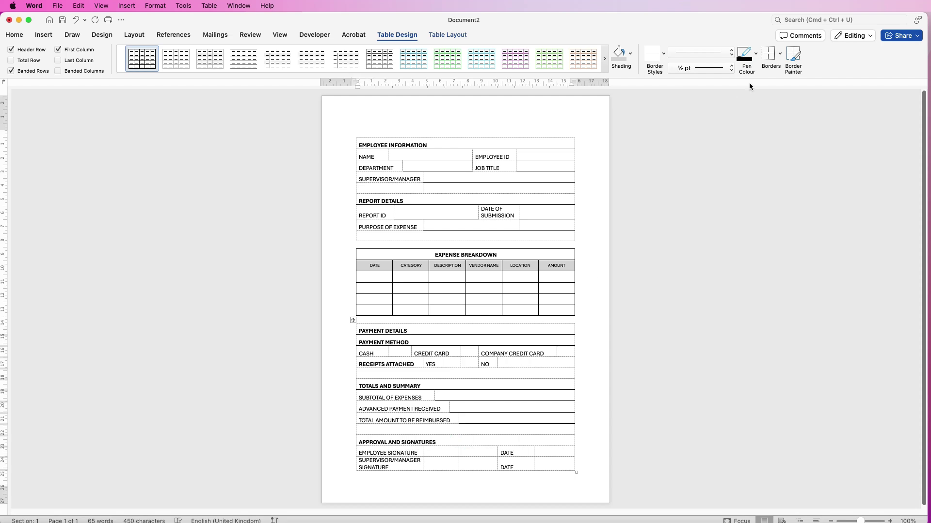
click(780, 53)
click(781, 68)
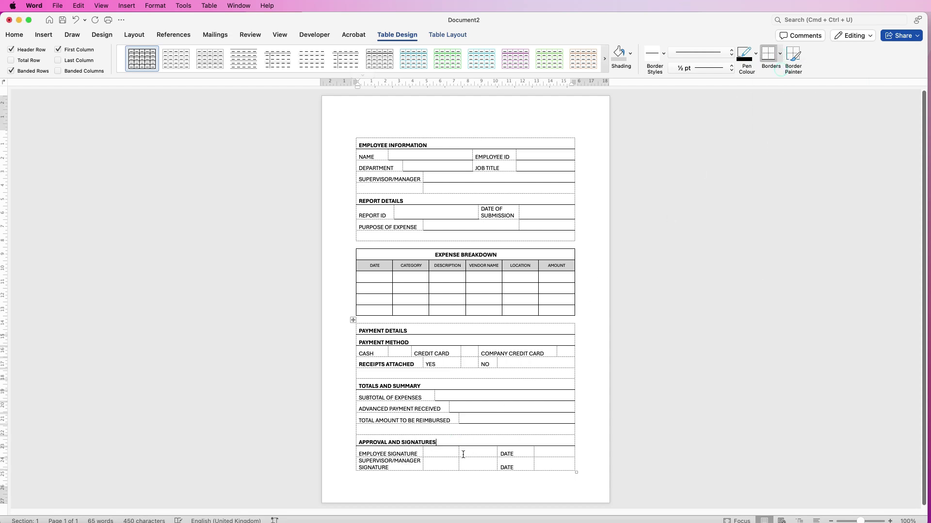
Merge the two blank cells beside EMPLOYEE SIGNATURE, and do the same beside SUPERVISOR/MANAGER SIGNATURE.
drag(449, 451, 468, 452)
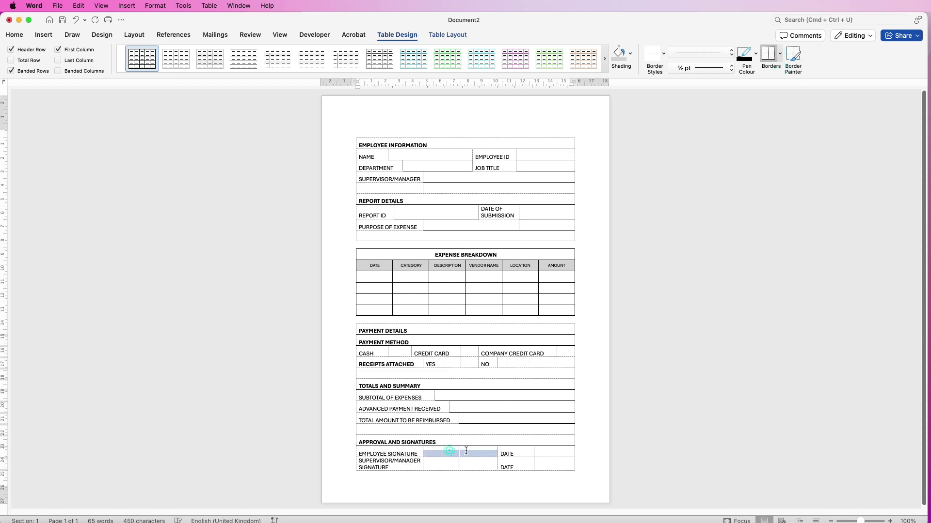
click(443, 34)
click(261, 59)
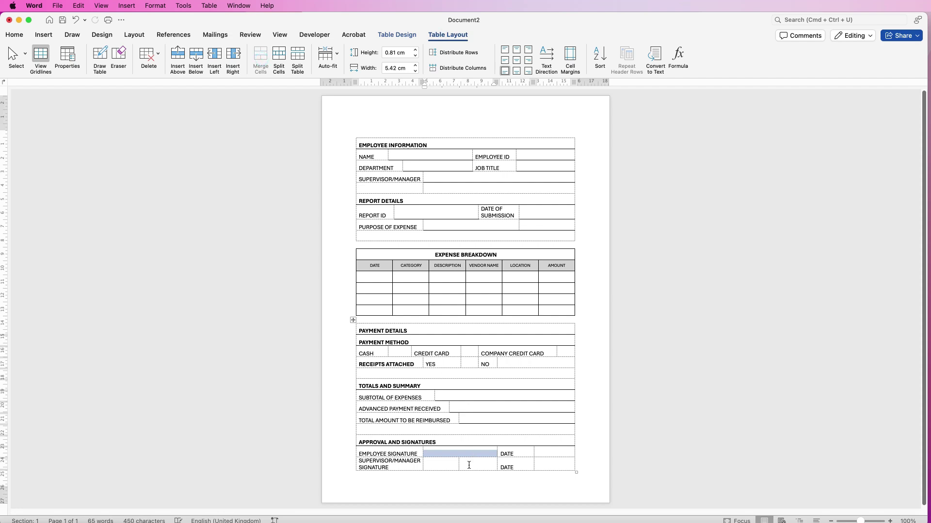
drag(467, 465, 451, 463)
click(260, 59)
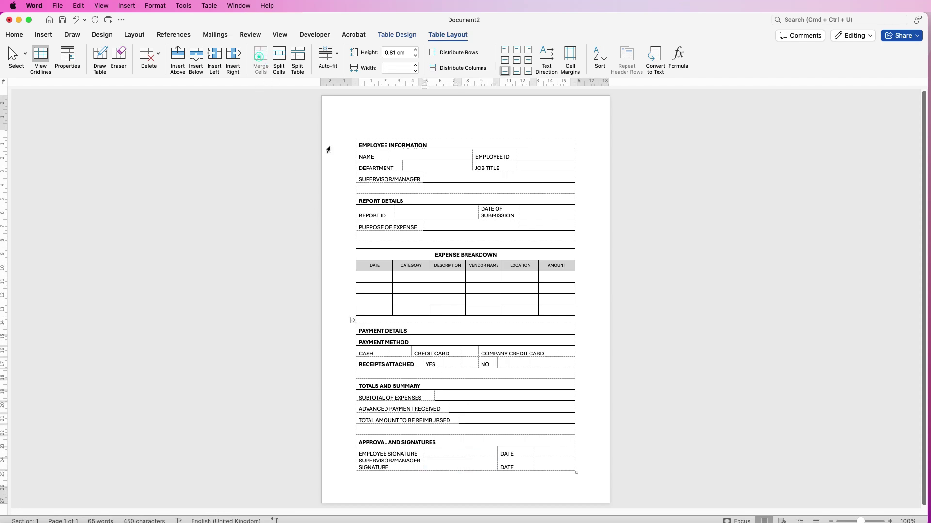
Add bottom and inside horizontal borders to the two merged signature field cells.
drag(462, 452, 461, 465)
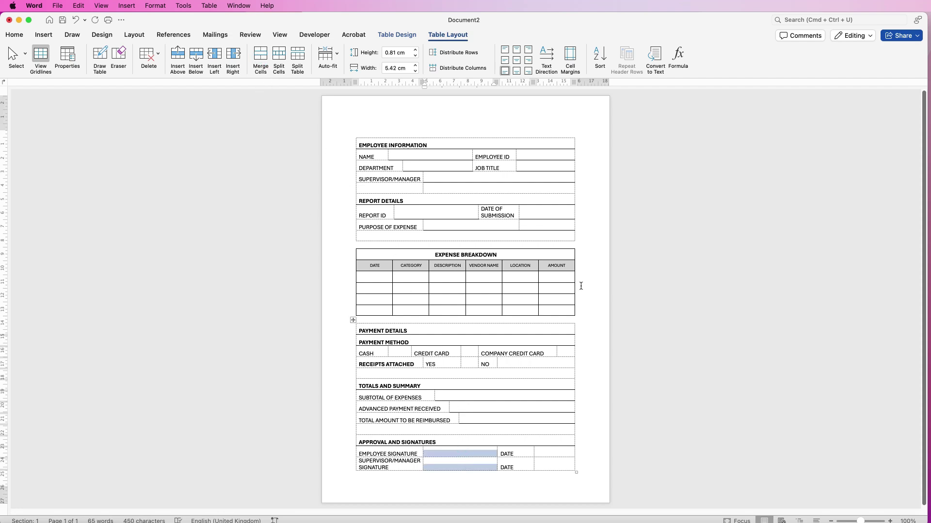
click(413, 34)
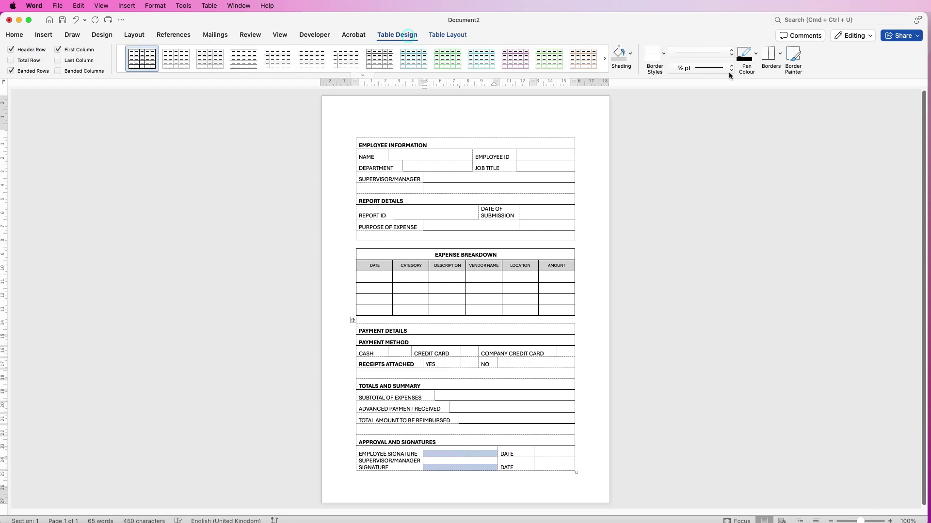
click(779, 53)
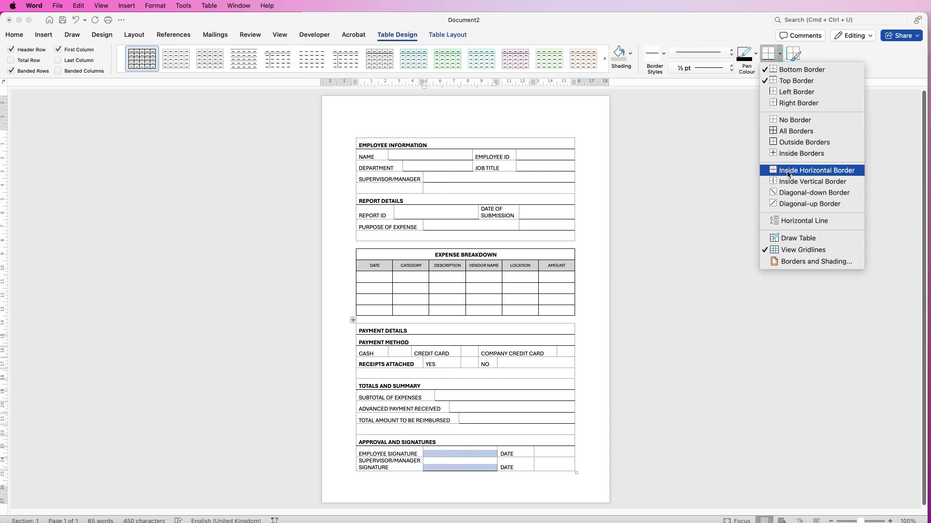
click(787, 171)
Add inside horizontal and bottom borders to the two blank cells beside DATE, and hide the table gridlines.
drag(552, 453, 555, 467)
click(765, 57)
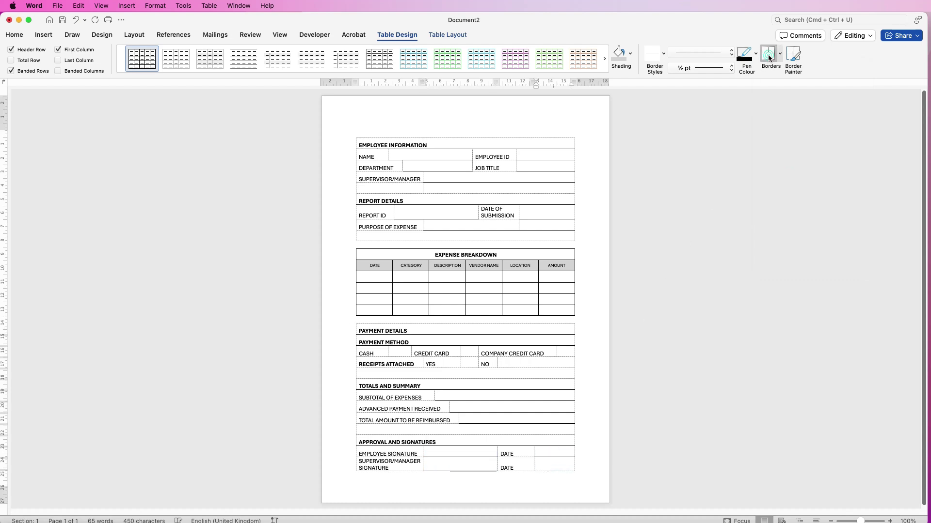
click(780, 57)
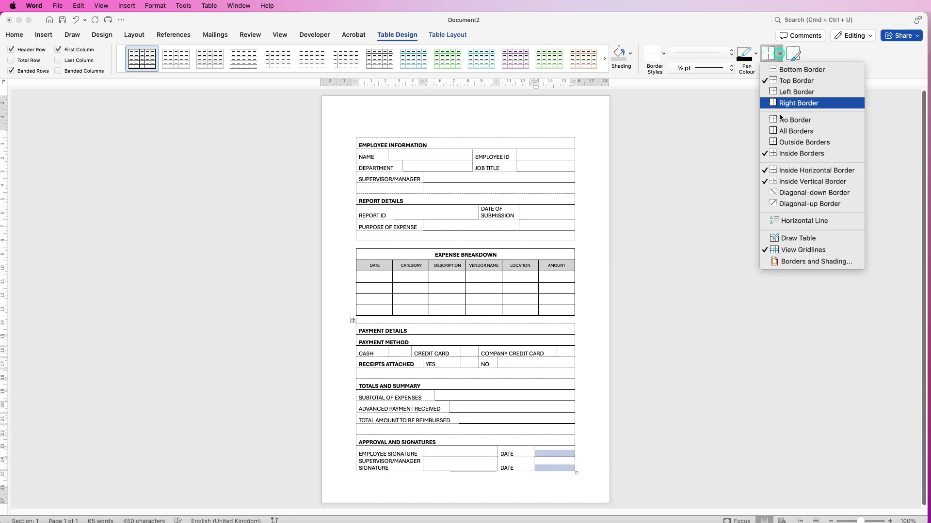
click(790, 70)
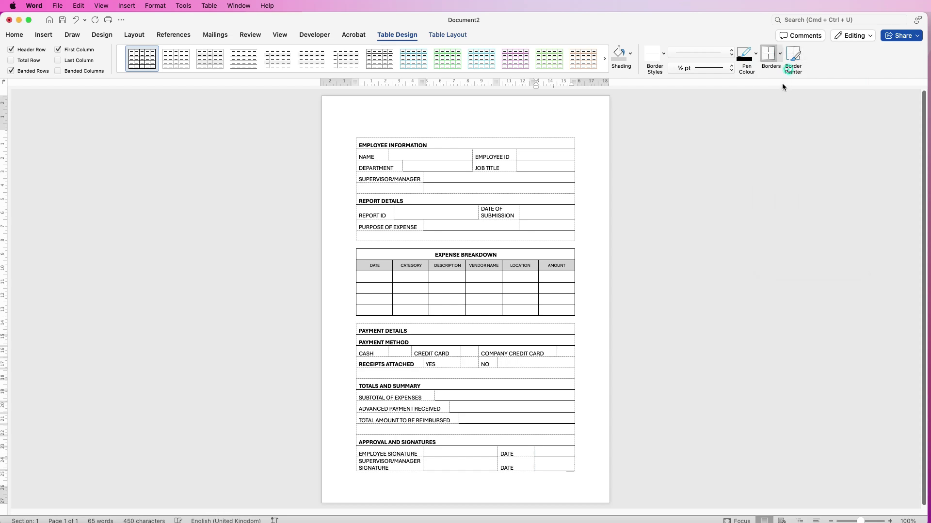
click(780, 54)
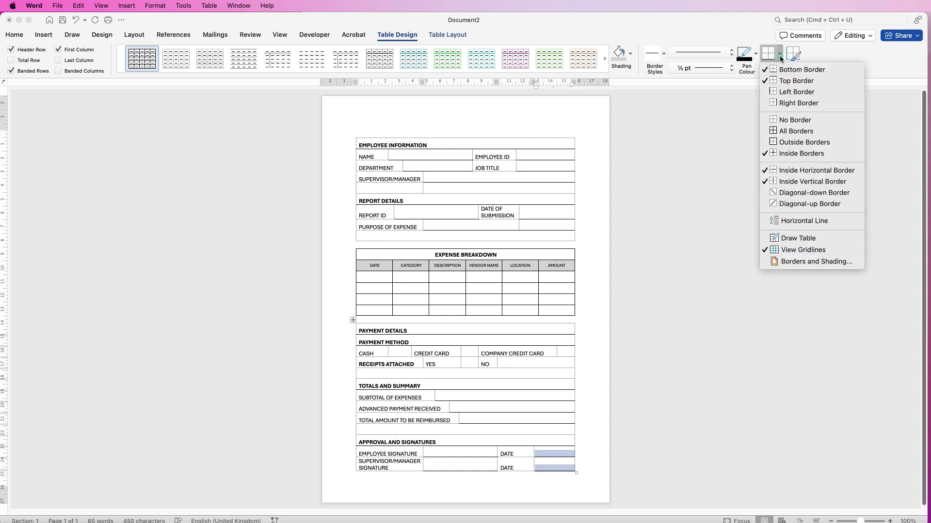
click(789, 249)
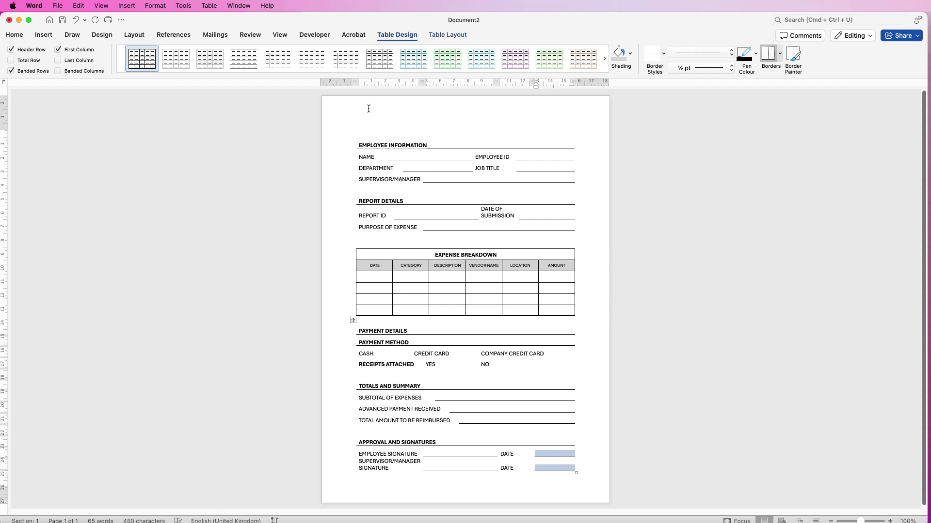
Draw a text box about 2.24 cm high and 15.67 cm wide above EMPLOYEE INFORMATION, containing the title EXPENSES FORM A234F.
click(43, 35)
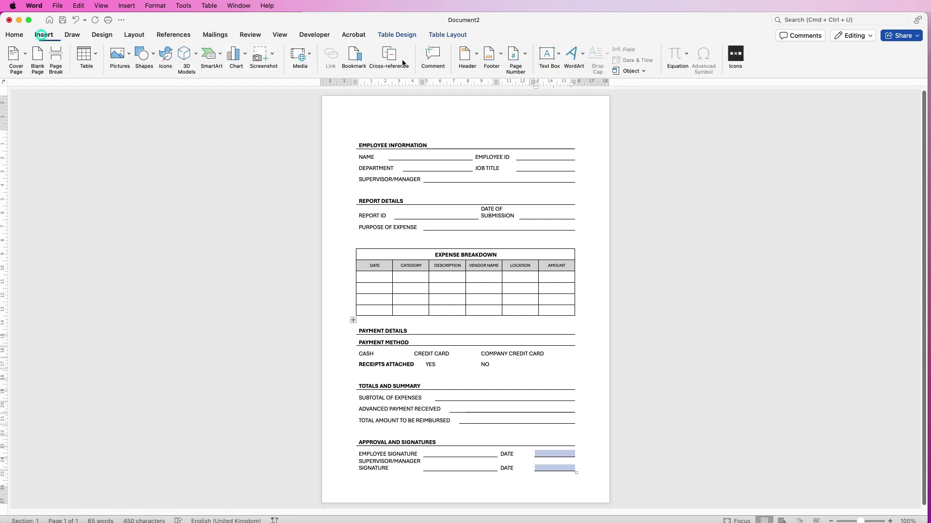
click(558, 54)
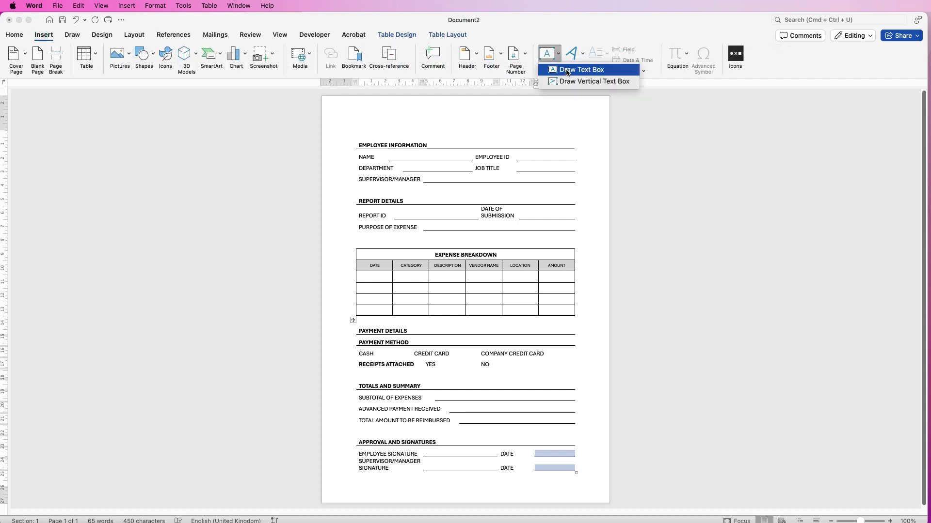
click(566, 72)
mouse_move(361, 108)
mouse_down()
mouse_move(385, 121)
mouse_move(577, 139)
mouse_up()
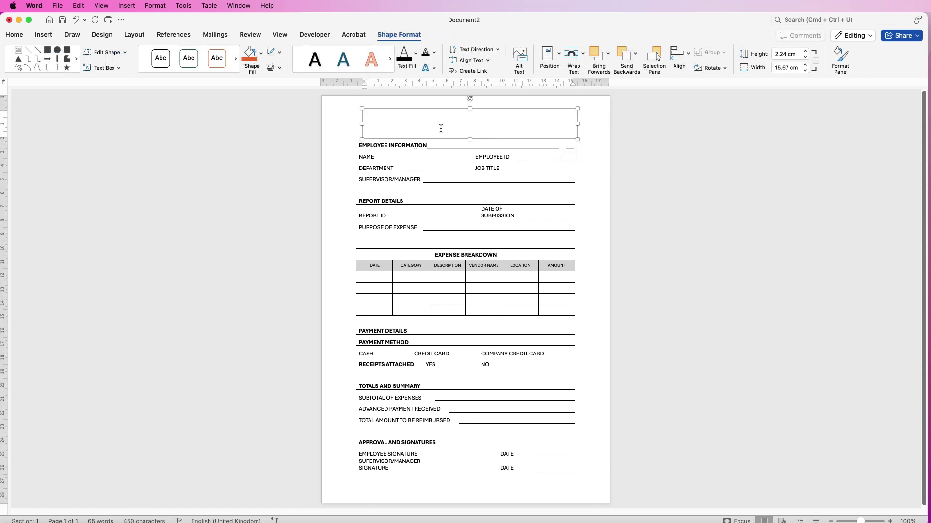
text(EXPENSES FORM A234F)
Enlarge the EXPENSES FORM A234F title to 24 pt and centre it in its text box.
drag(426, 127, 322, 102)
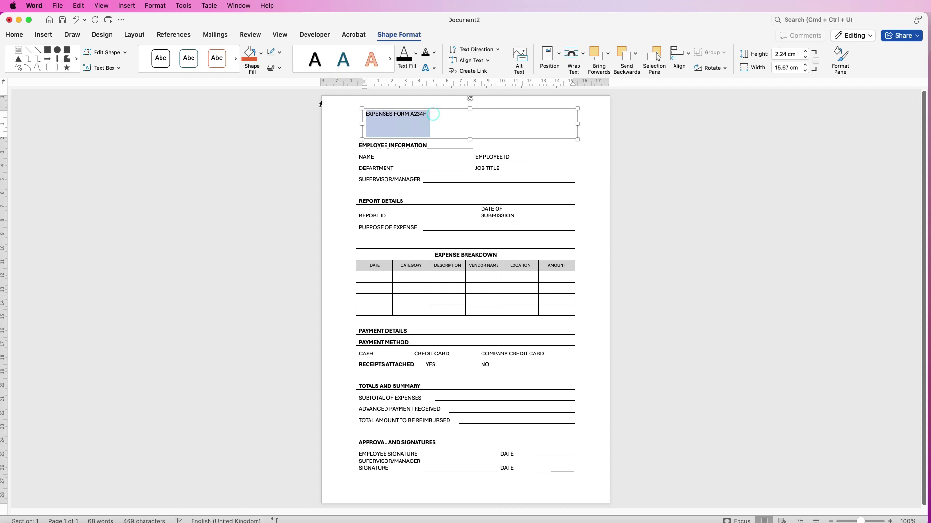
click(28, 36)
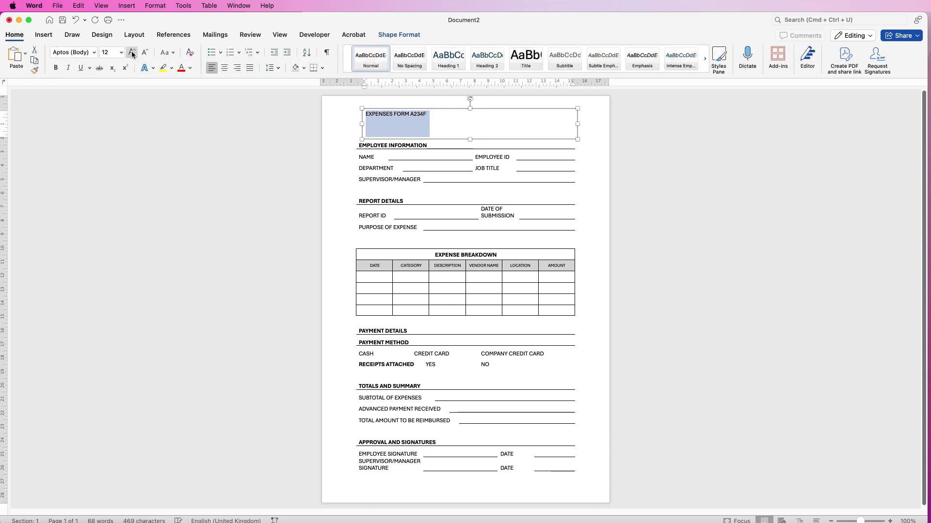
click(132, 54)
click(132, 54)
click(132, 54)
click(132, 54)
click(131, 54)
click(131, 54)
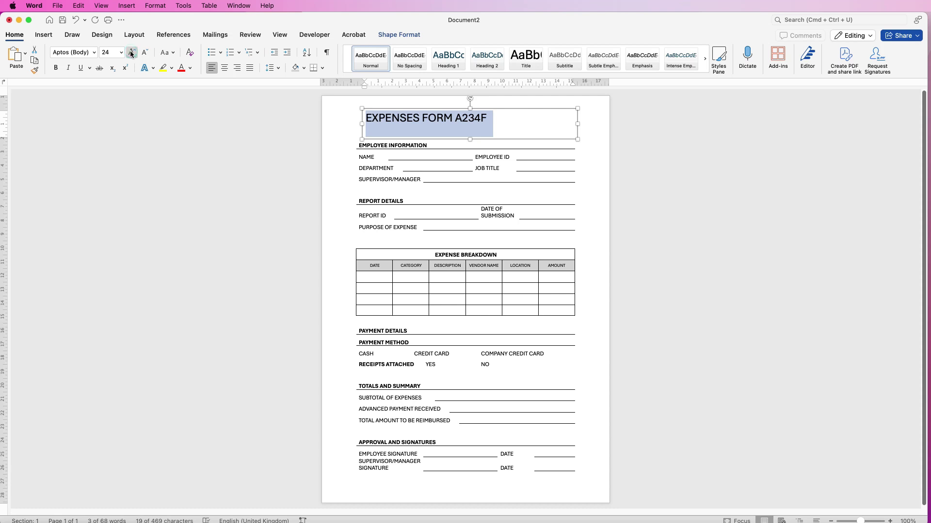
click(225, 70)
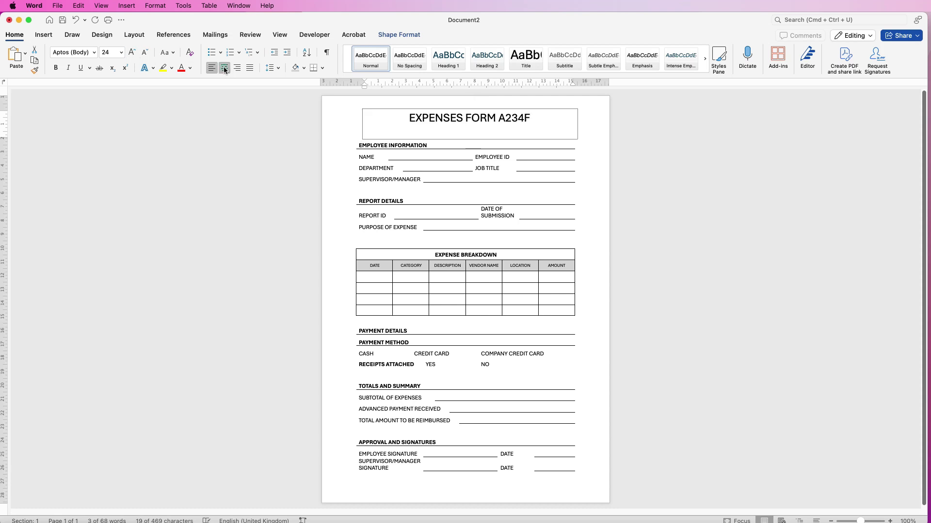
Remove the outline from the title text box and shorten the box to about 1.27 cm high.
click(344, 127)
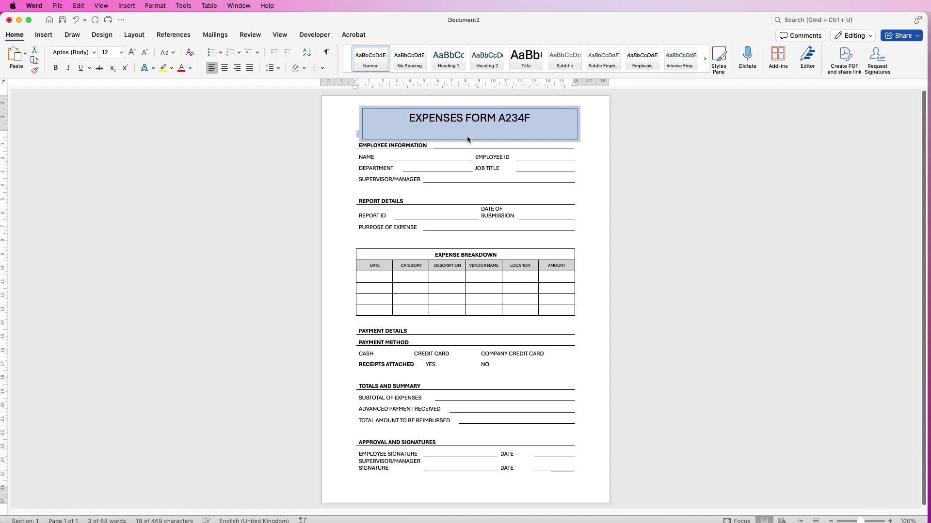
click(467, 136)
click(546, 157)
click(498, 118)
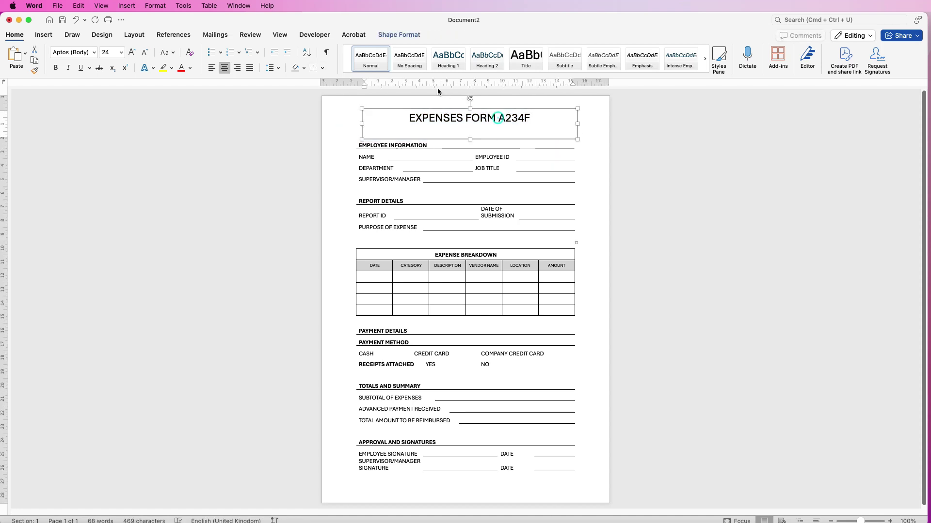
click(399, 35)
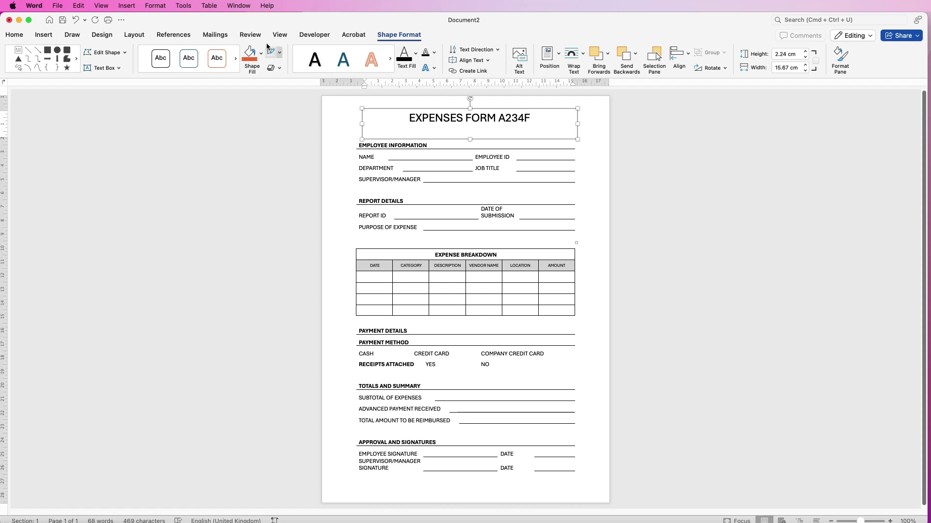
click(280, 54)
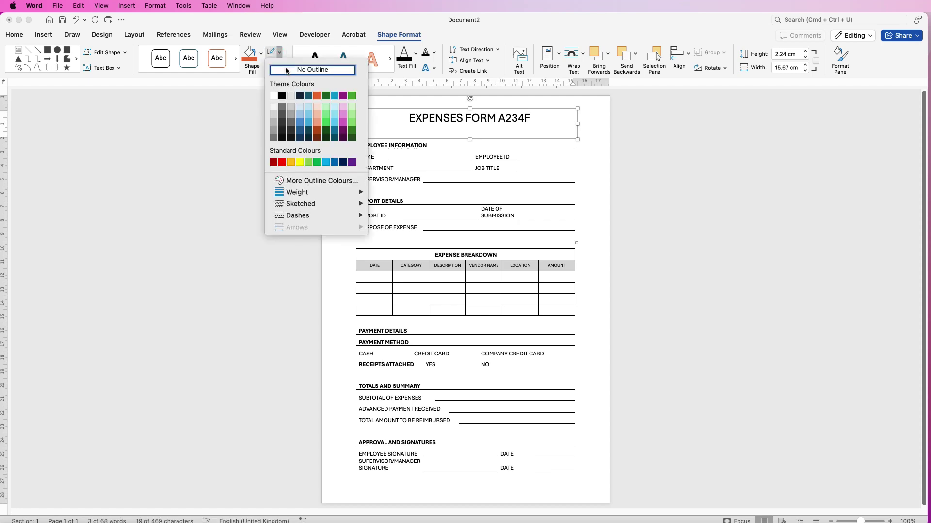
click(286, 71)
drag(469, 139, 472, 131)
click(588, 145)
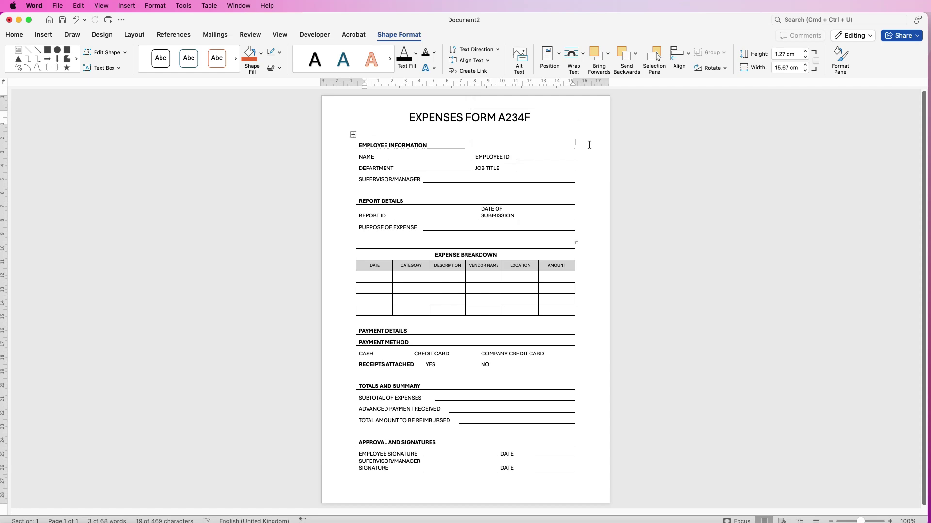
Centre the title text box horizontally on the page and nudge it down closer to EMPLOYEE INFORMATION.
click(499, 119)
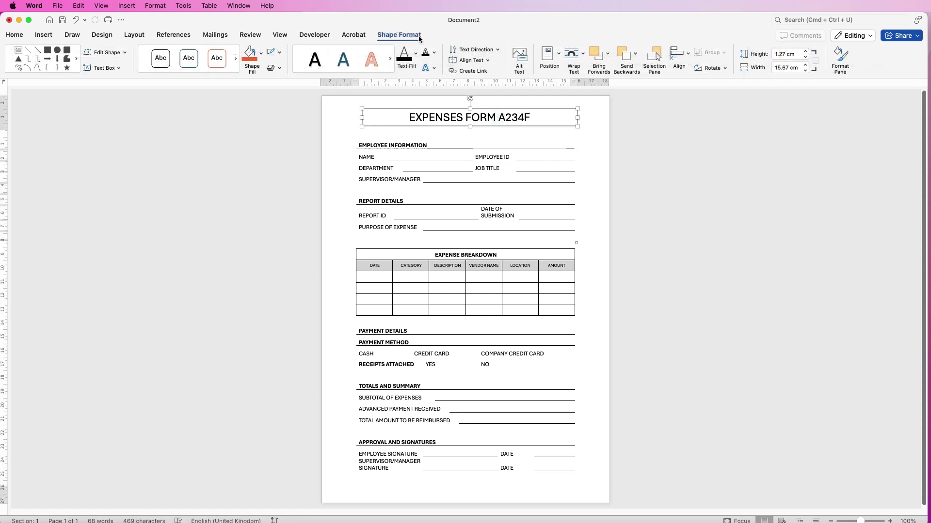
click(687, 55)
click(698, 92)
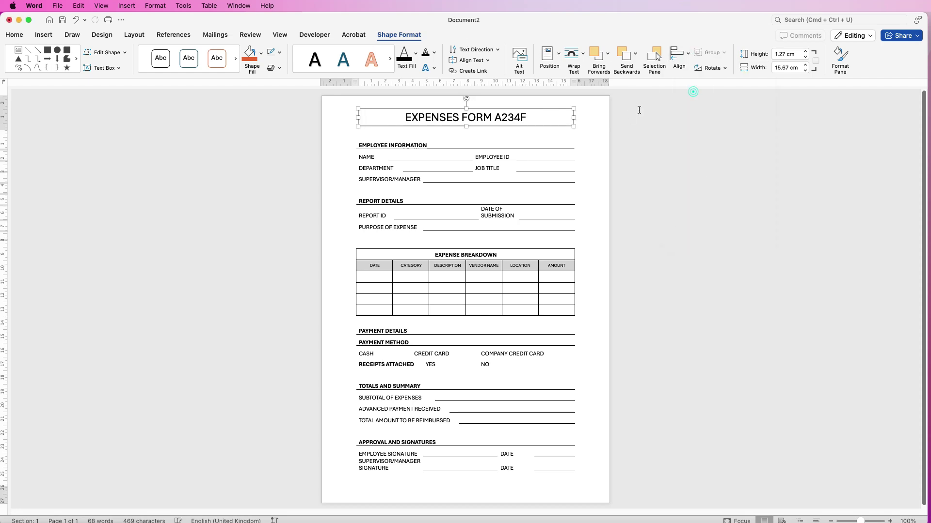
key(Down)
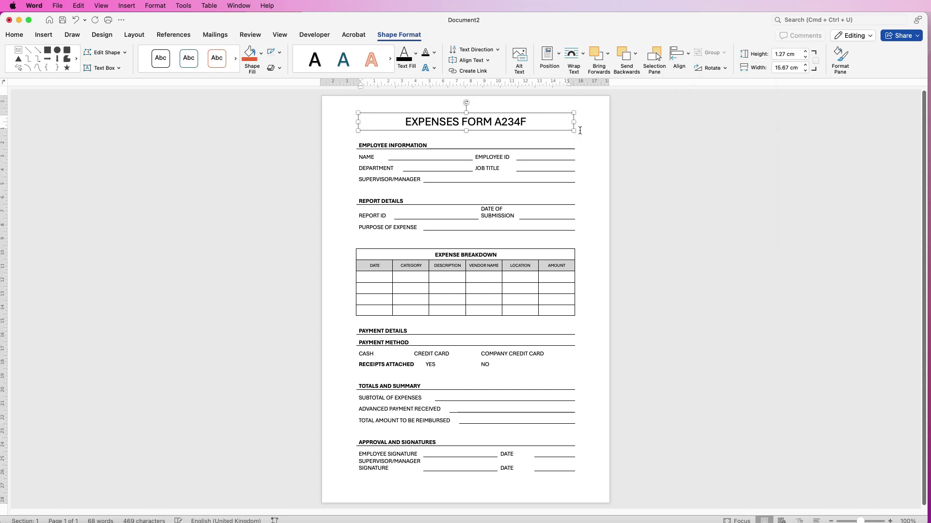
click(595, 134)
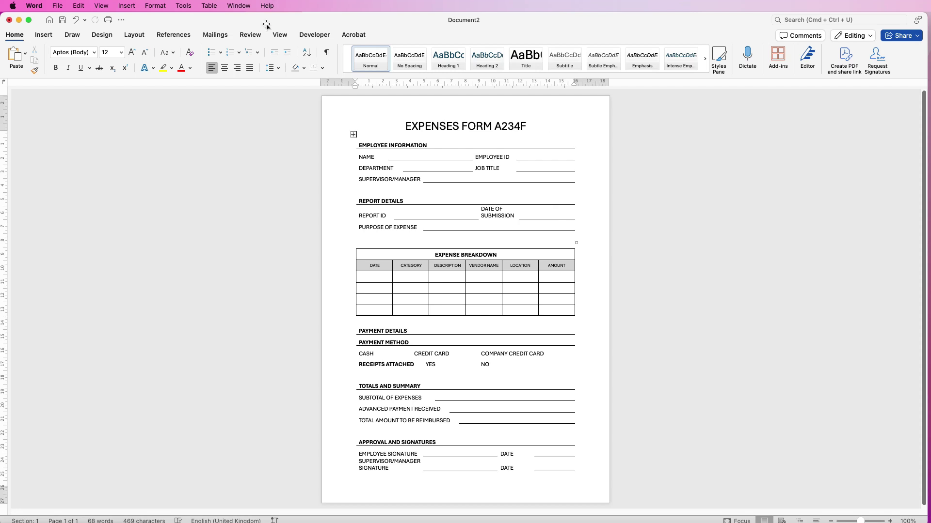
Check that Developer is enabled in the Ribbon & Toolbar preferences, then close them without changing anything.
click(312, 36)
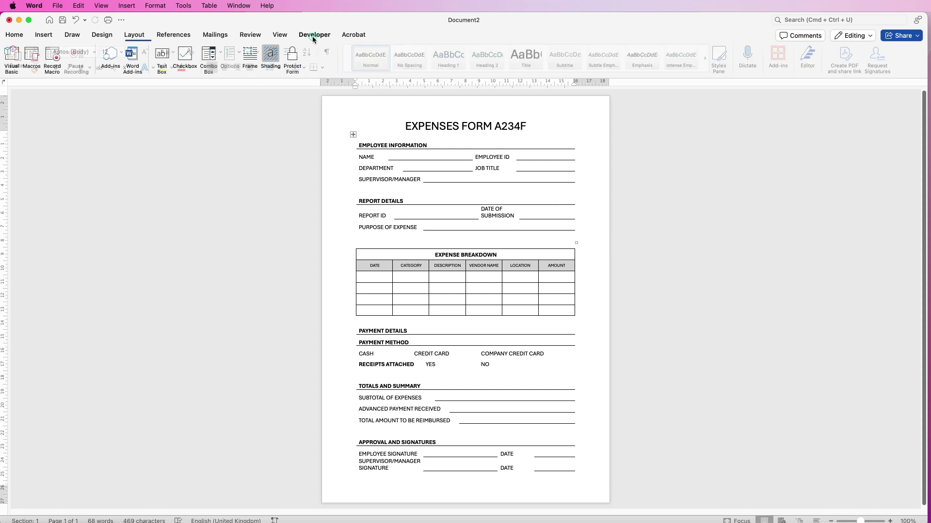
click(34, 6)
click(42, 36)
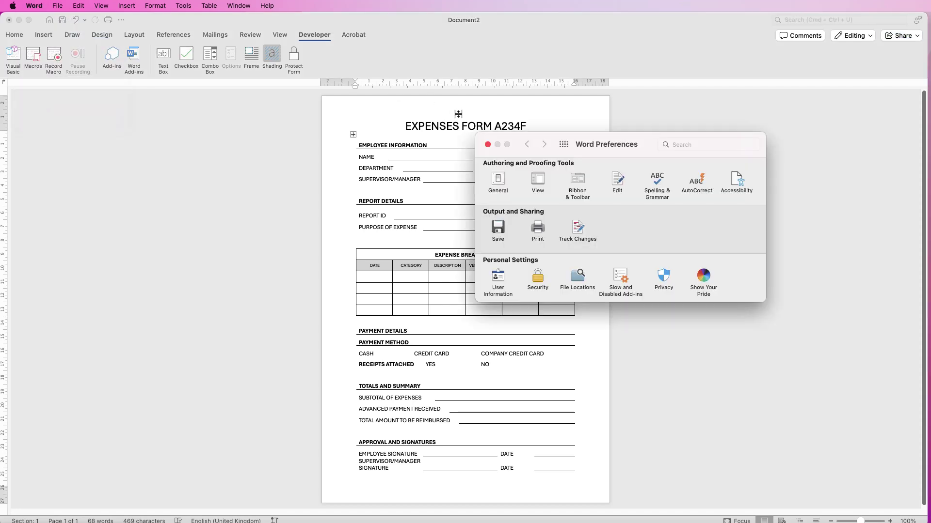
click(576, 185)
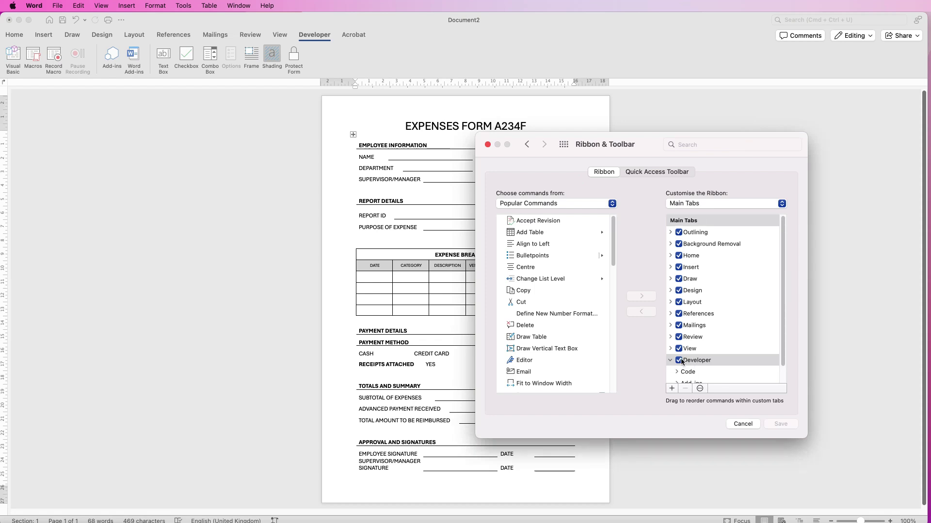
click(742, 424)
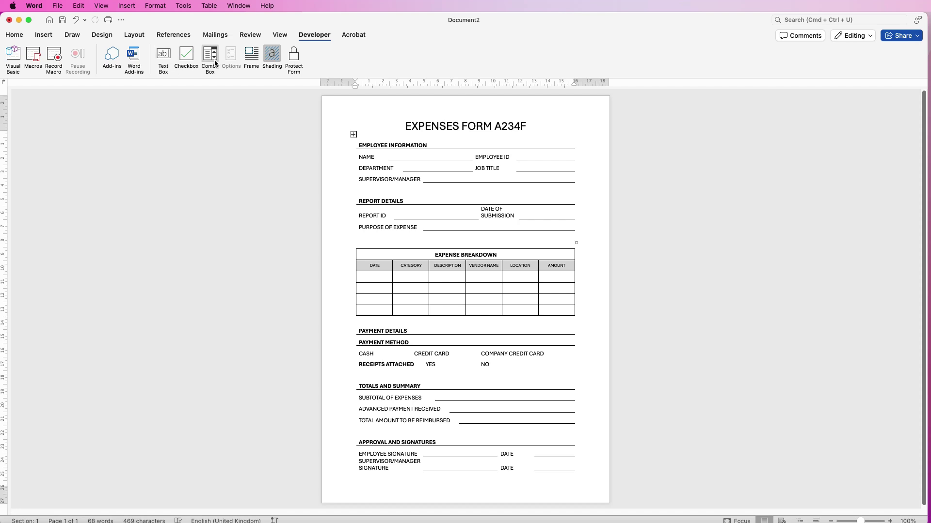
Insert text form fields in the NAME, EMPLOYEE ID, DEPARTMENT, JOB TITLE and SUPERVISOR/MANAGER entry cells.
click(401, 155)
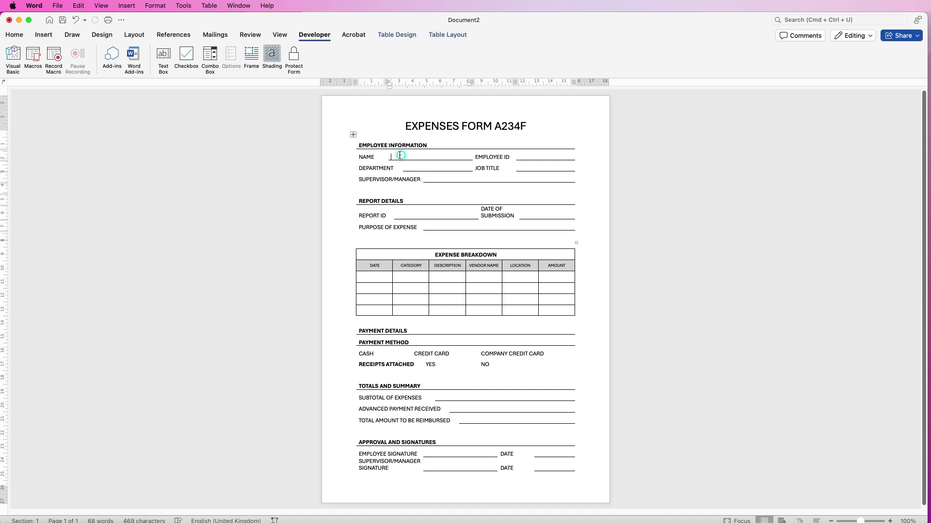
click(164, 55)
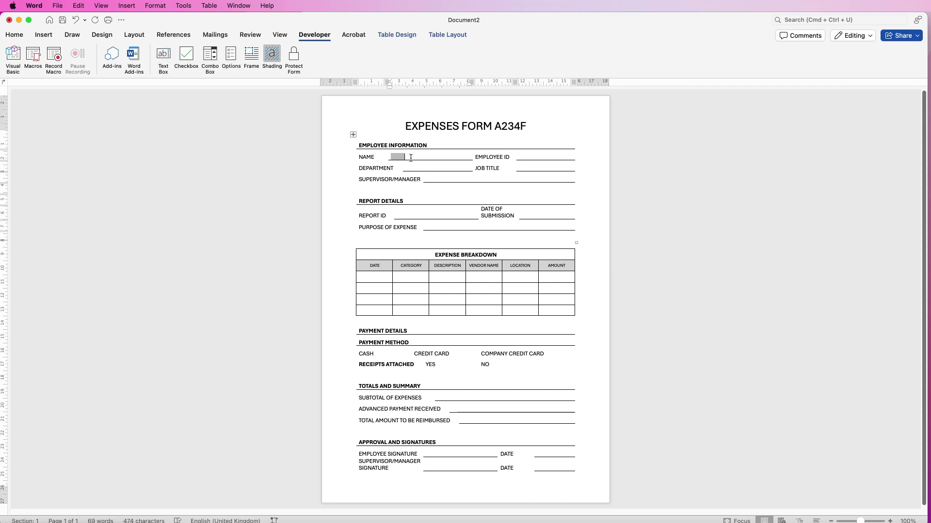
click(530, 157)
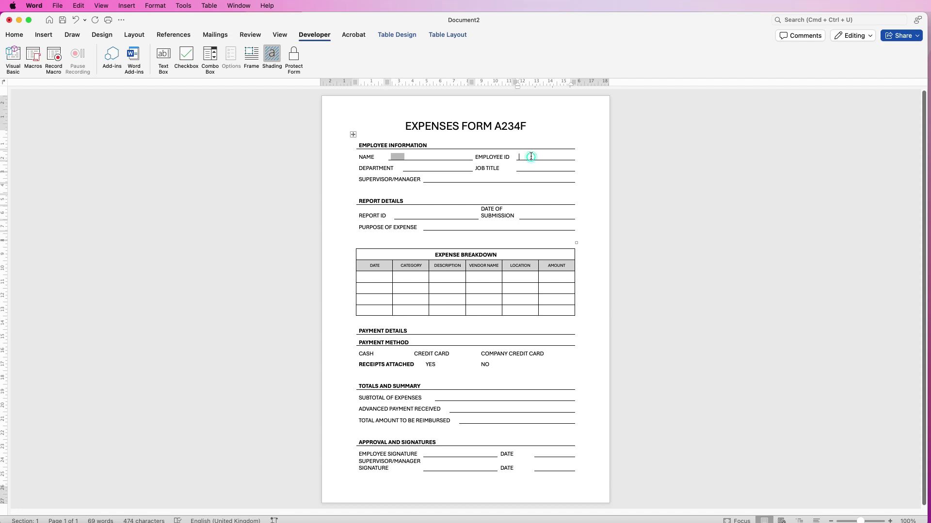
click(164, 55)
click(420, 168)
click(163, 55)
click(527, 168)
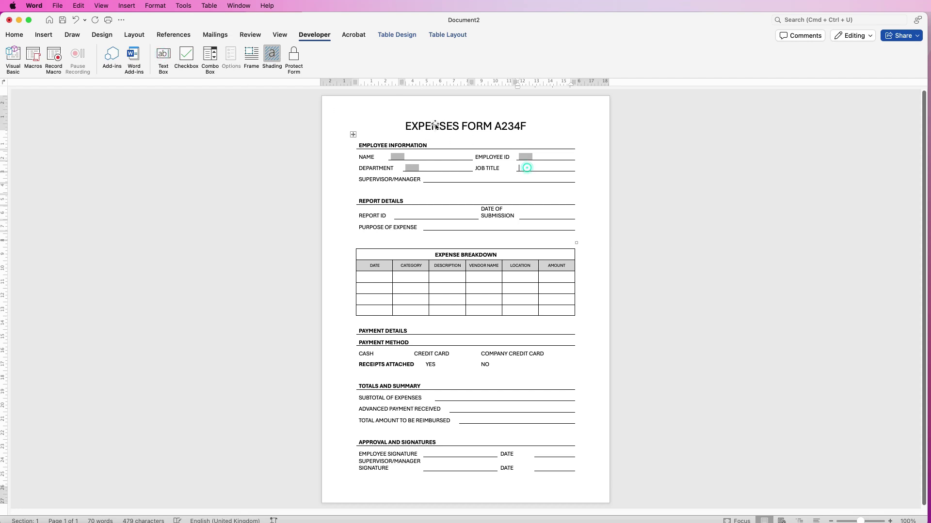
click(162, 56)
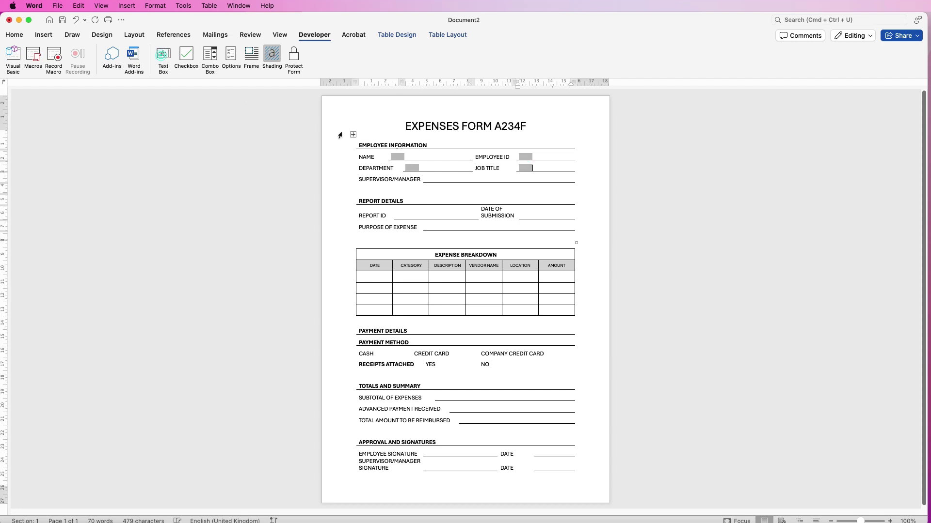
click(437, 179)
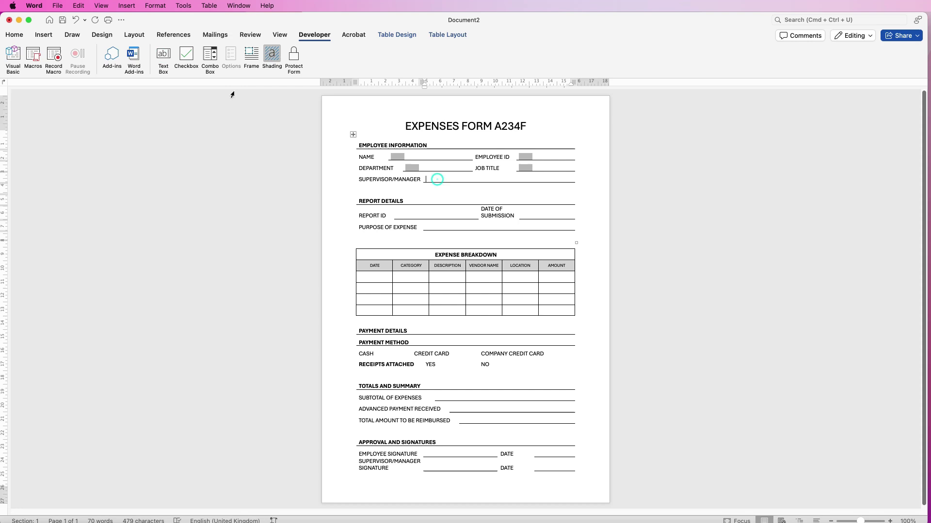
click(162, 57)
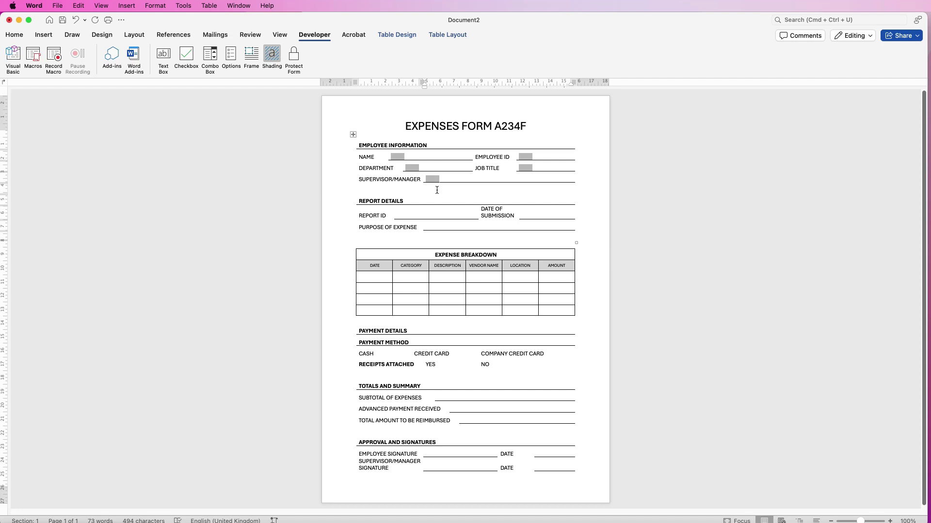
Insert text form fields in the REPORT ID, DATE OF SUBMISSION and PURPOSE OF EXPENSE entry cells.
click(403, 215)
click(163, 57)
click(529, 216)
click(164, 57)
click(432, 226)
click(164, 58)
Fill all empty EXPENSE BREAKDOWN cells with copies of one text form field and centre them horizontally and vertically in the cells.
click(366, 279)
click(163, 57)
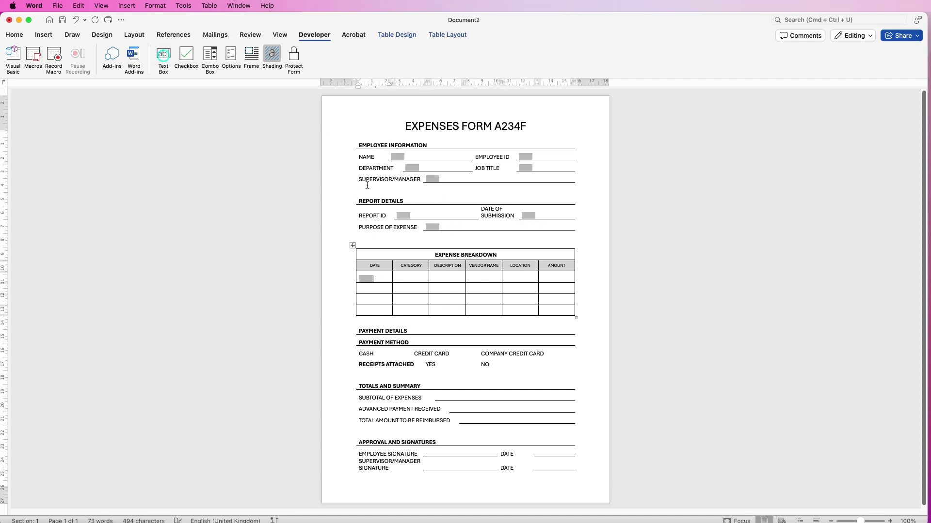
click(368, 279)
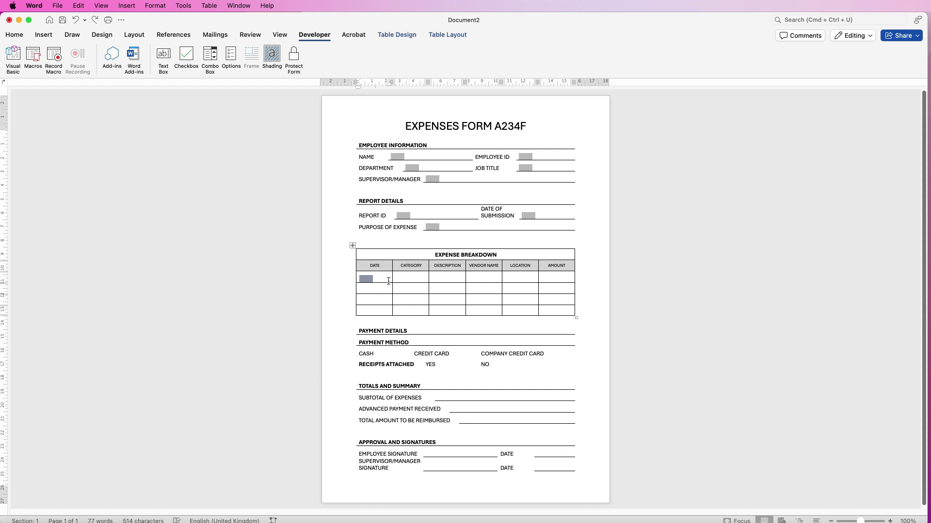
drag(549, 315, 377, 280)
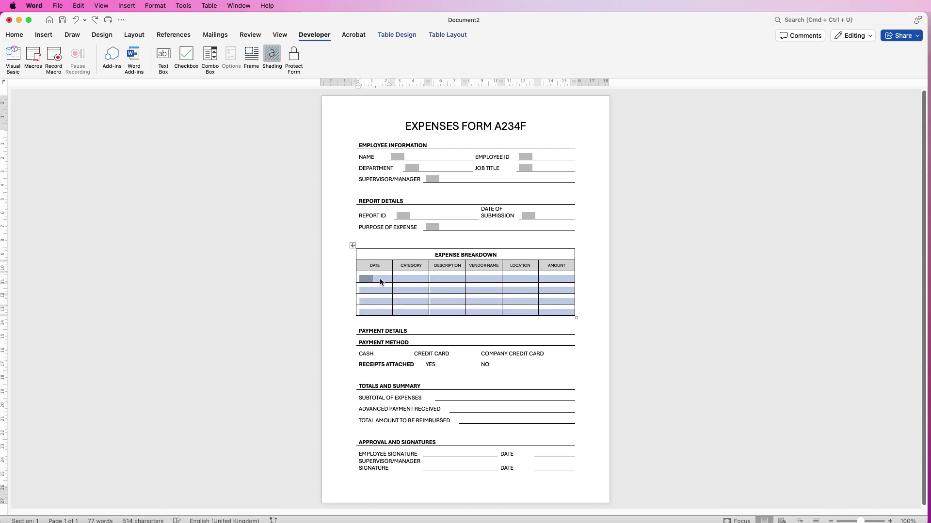
key(super+v)
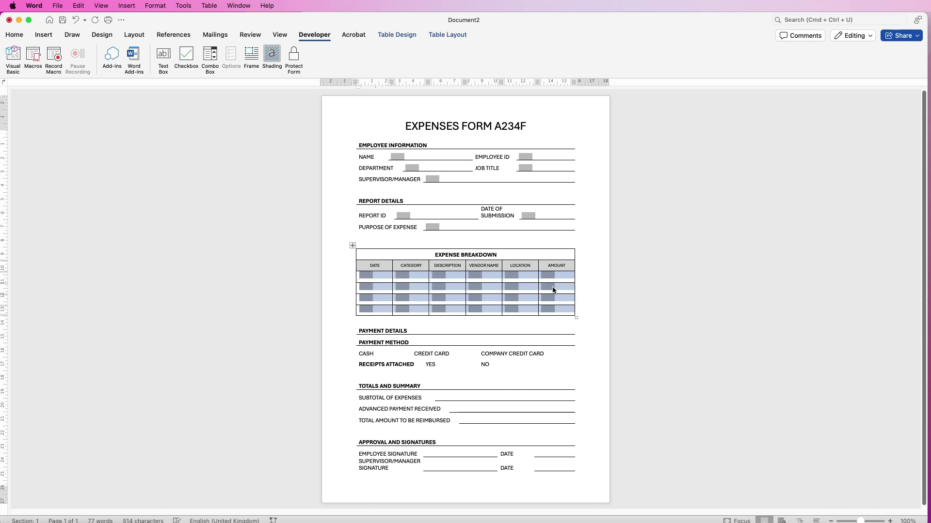
click(458, 34)
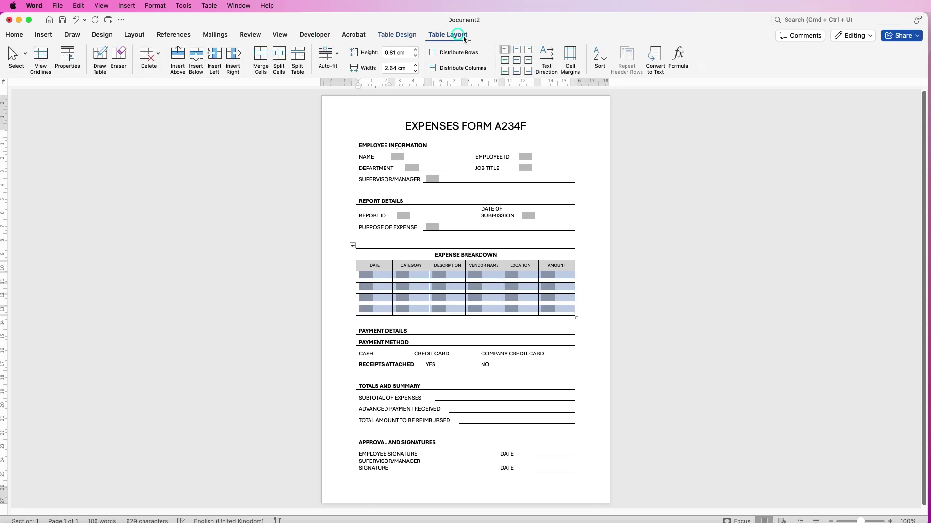
click(517, 61)
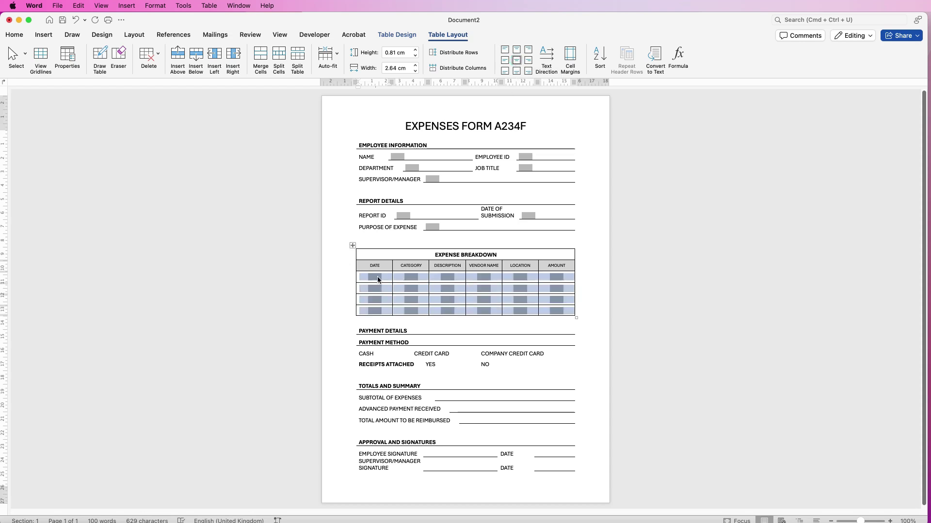
Insert checkbox form fields beside the CASH, CREDIT CARD and COMPANY CREDIT CARD payment methods.
click(390, 354)
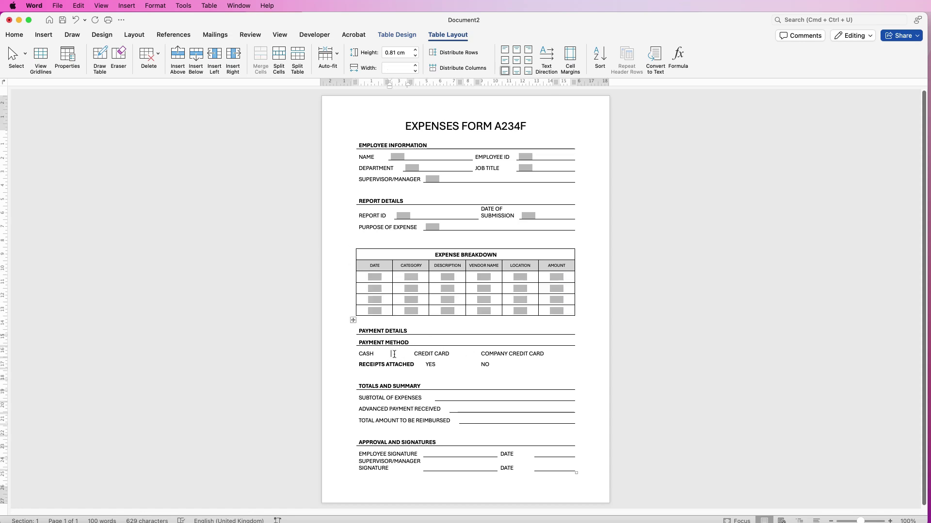
click(313, 35)
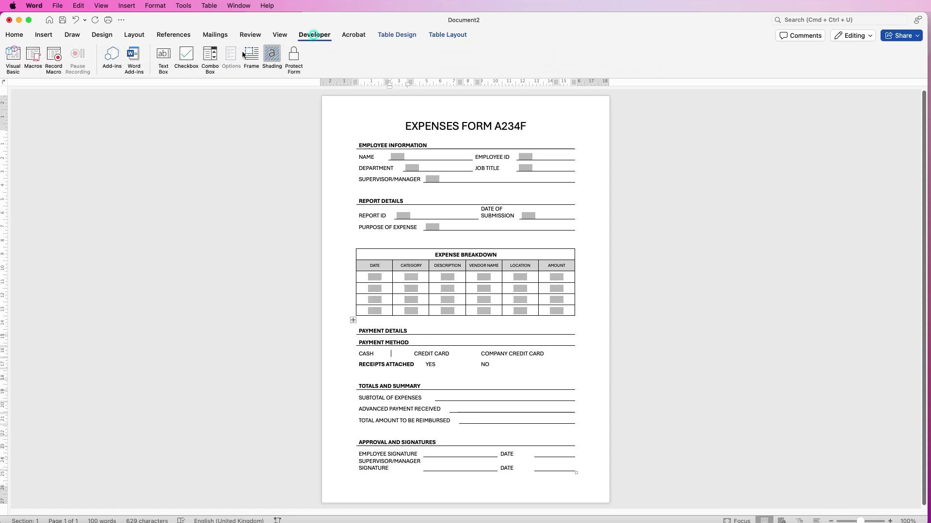
click(186, 55)
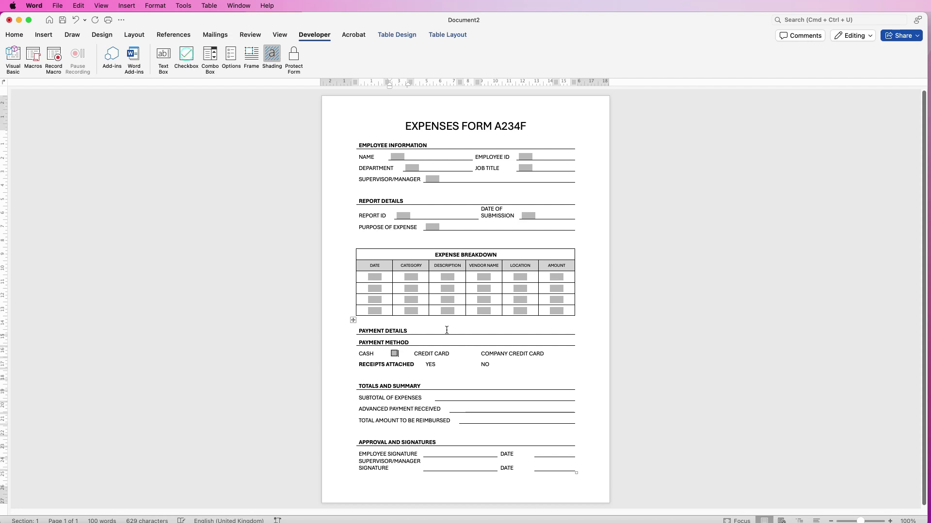
click(468, 353)
click(186, 57)
click(561, 354)
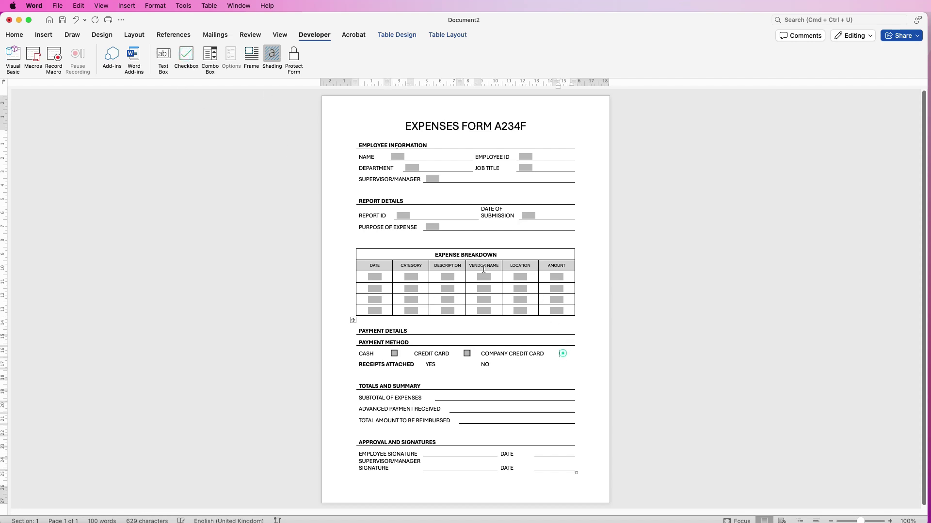
click(189, 62)
Insert checkbox form fields beside YES and NO in the RECEIPTS ATTACHED row.
click(458, 365)
click(186, 57)
click(499, 365)
click(186, 56)
Add text form fields to the subtotal, advanced payment and total reimbursement cells, aligning the two pasted ones to the cells' bottom left.
click(450, 397)
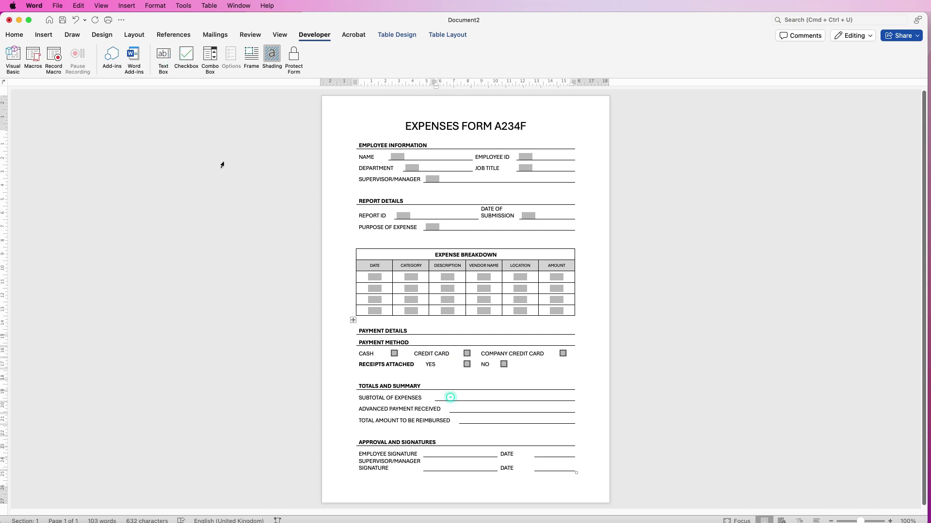
click(163, 54)
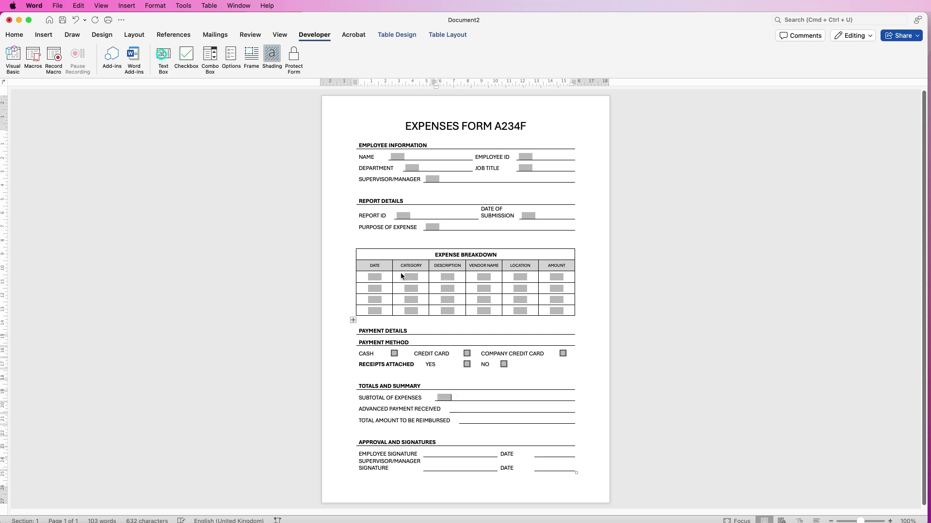
drag(461, 408, 464, 420)
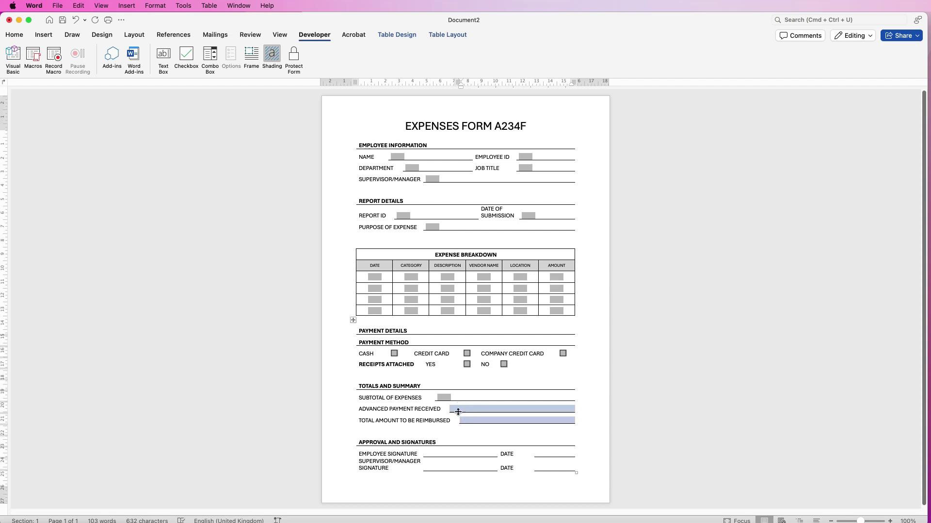
key(super+v)
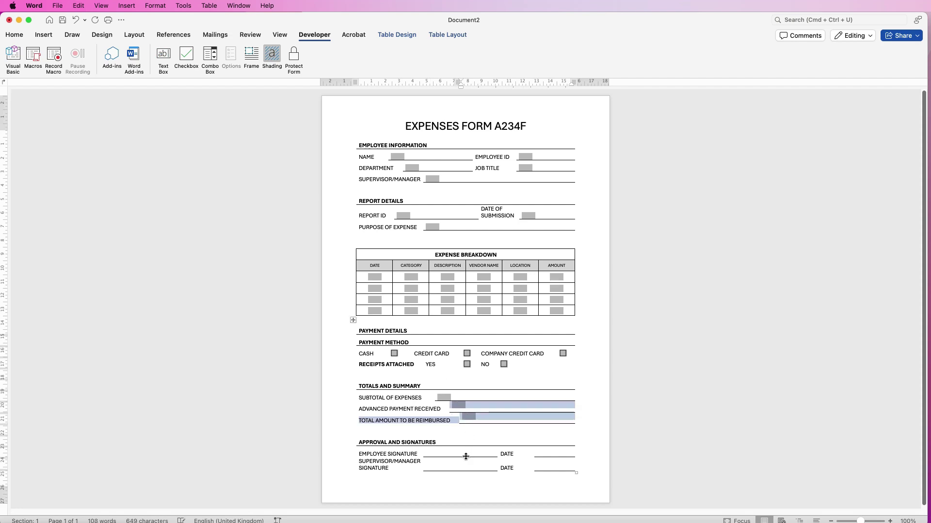
click(461, 35)
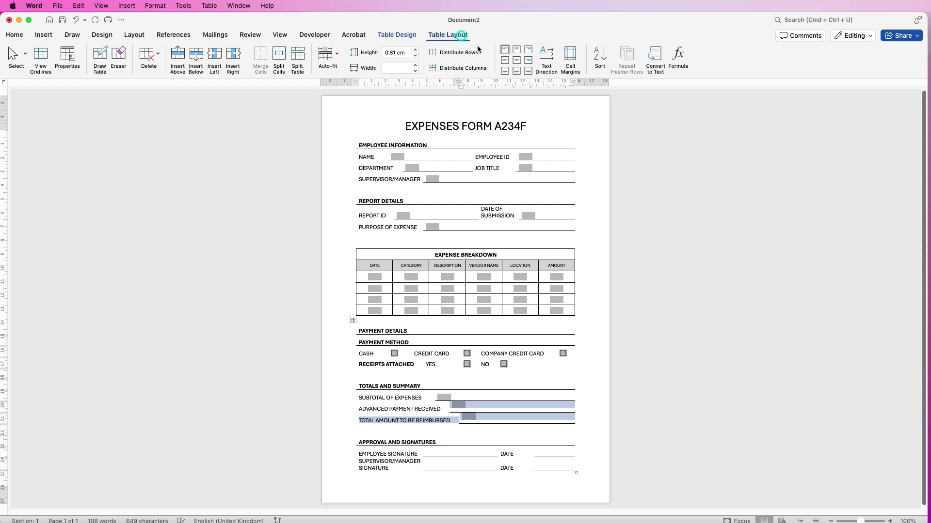
click(504, 71)
Paste text form fields into both signature cells and both DATE cells under APPROVAL AND SIGNATURES, aligned to the cells' bottom left.
drag(485, 468, 493, 459)
key(super+c)
key(super+z)
drag(551, 451, 552, 461)
key(super+v)
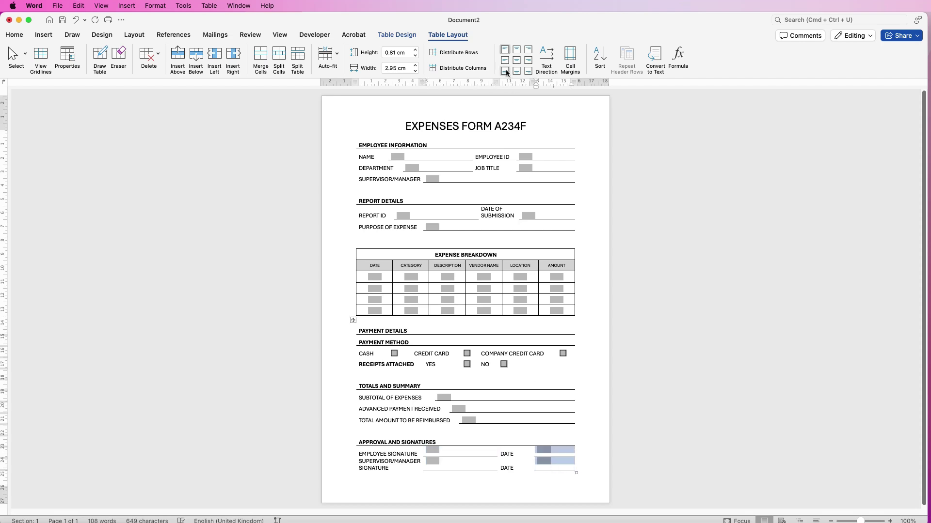
click(505, 72)
drag(448, 461, 448, 454)
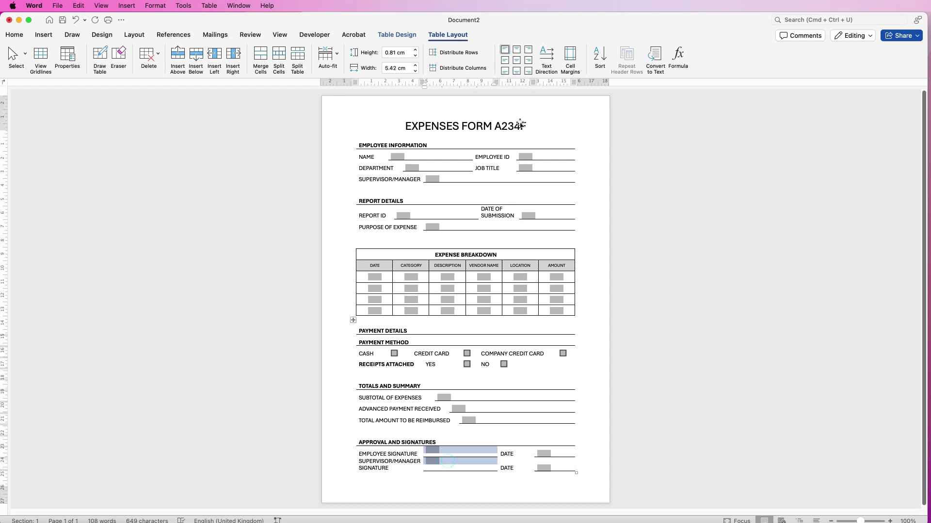
click(504, 71)
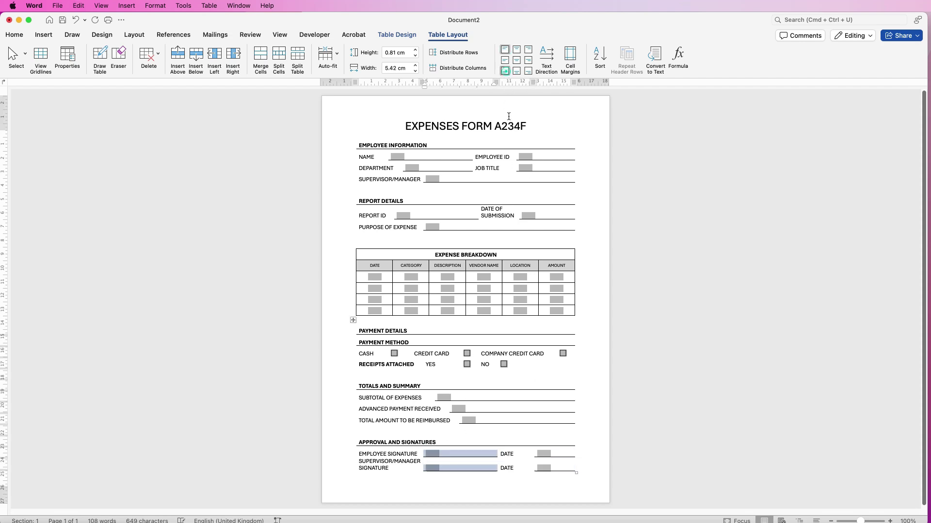
Protect the form so that only its form fields can be filled in.
click(523, 382)
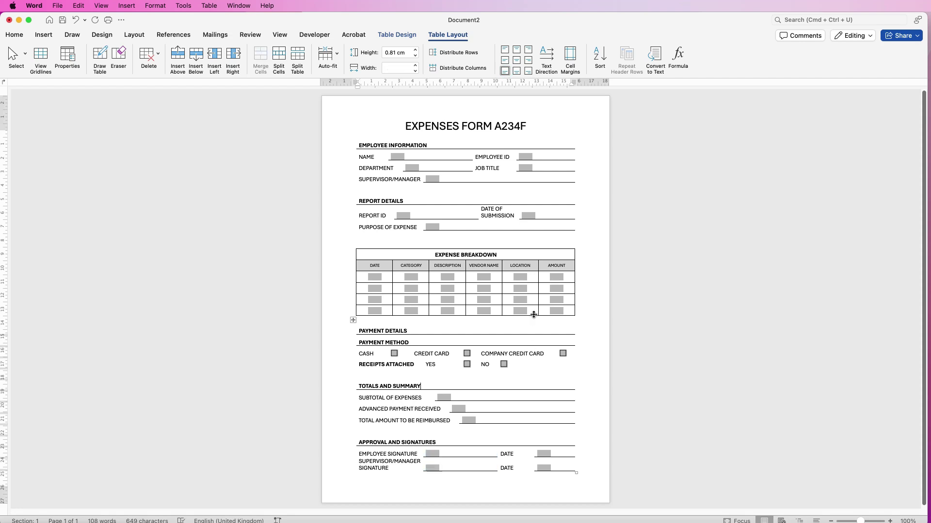
click(320, 36)
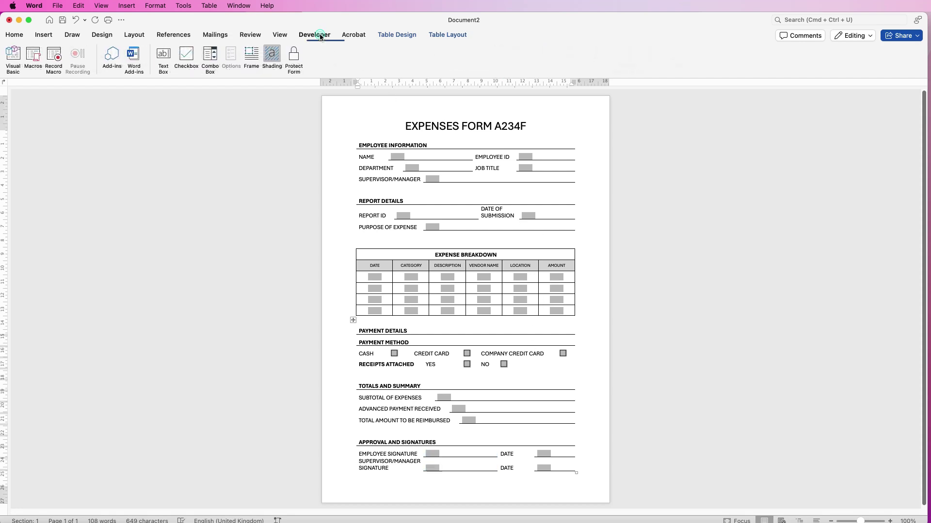
click(298, 58)
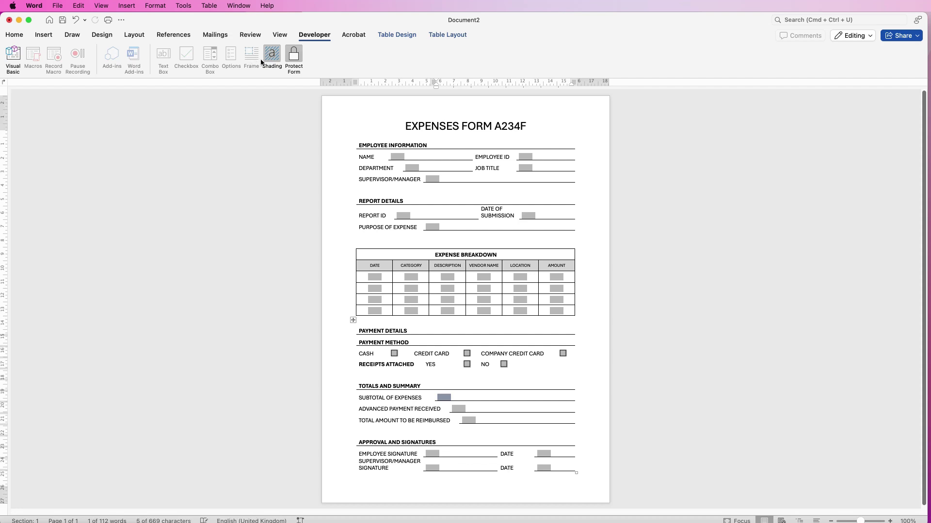
Test the protected form by entering the sample text GNFGN in the EMPLOYEE ID field, then undo the entry.
click(366, 160)
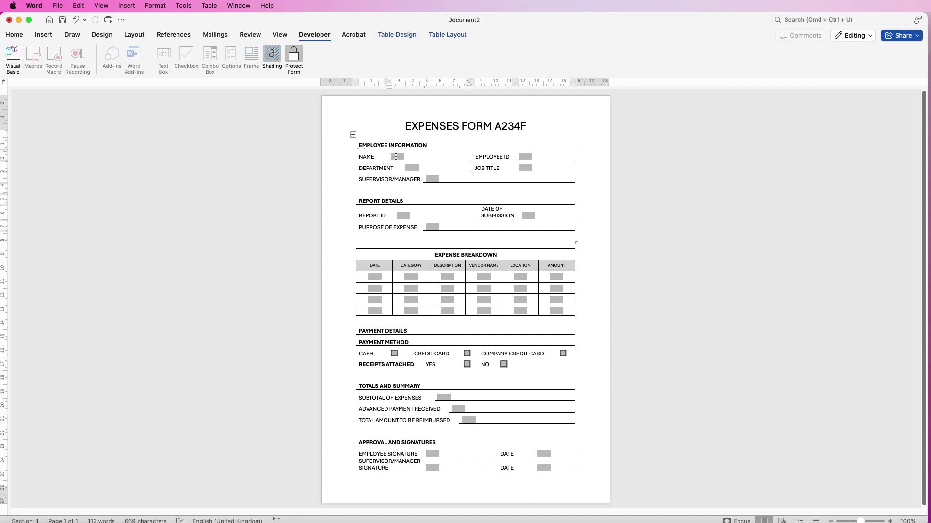
click(490, 159)
text(GNFGN)
key(super+z)
Turn off the grey shading of the form fields and place the cursor in the DEPARTMENT field.
click(272, 56)
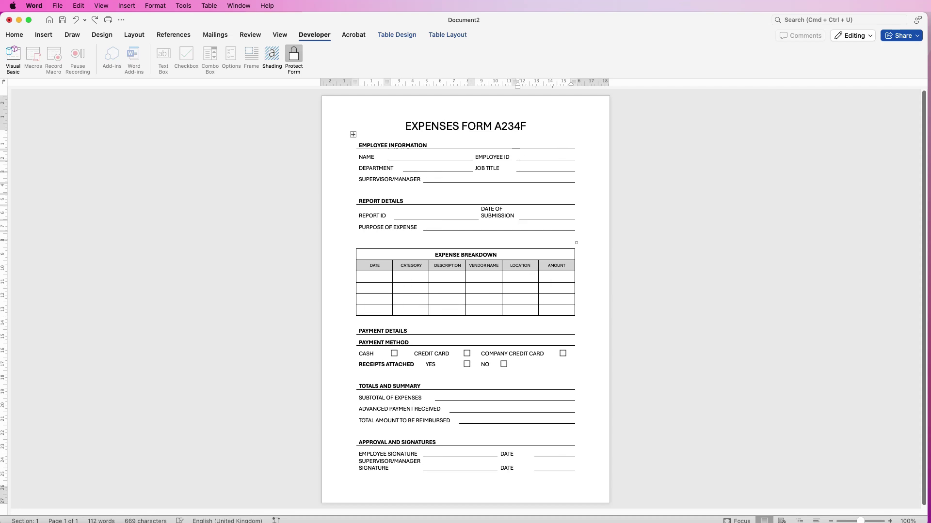
key(shift+Tab)
click(405, 168)
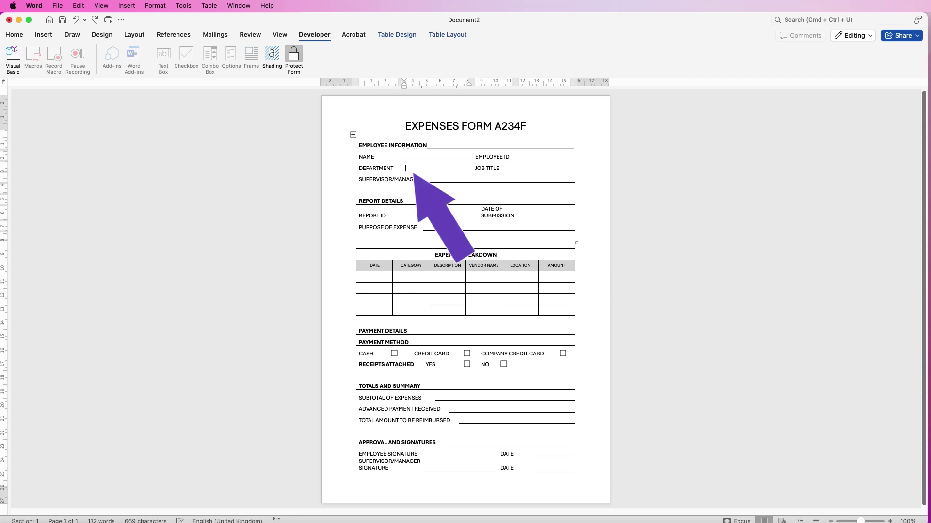
Remove the form protection and turn the grey shading of the form fields back on.
click(394, 353)
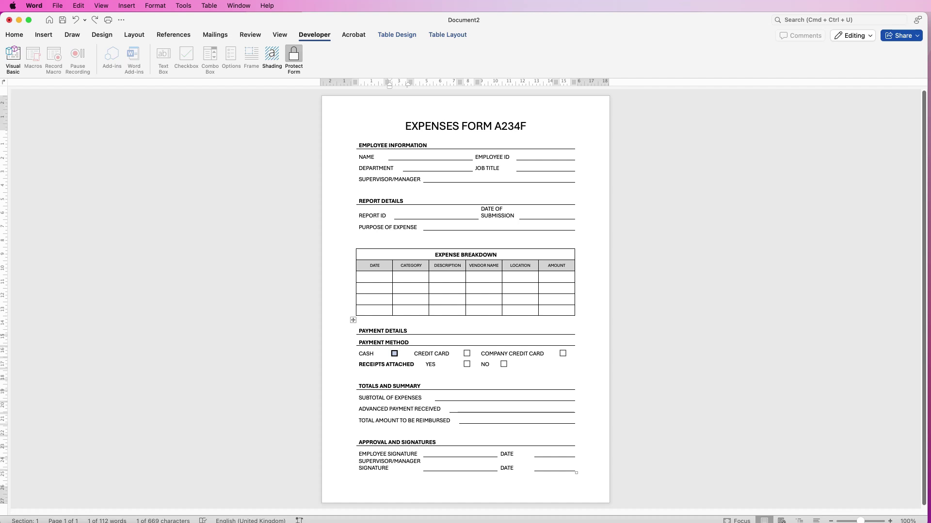
click(293, 56)
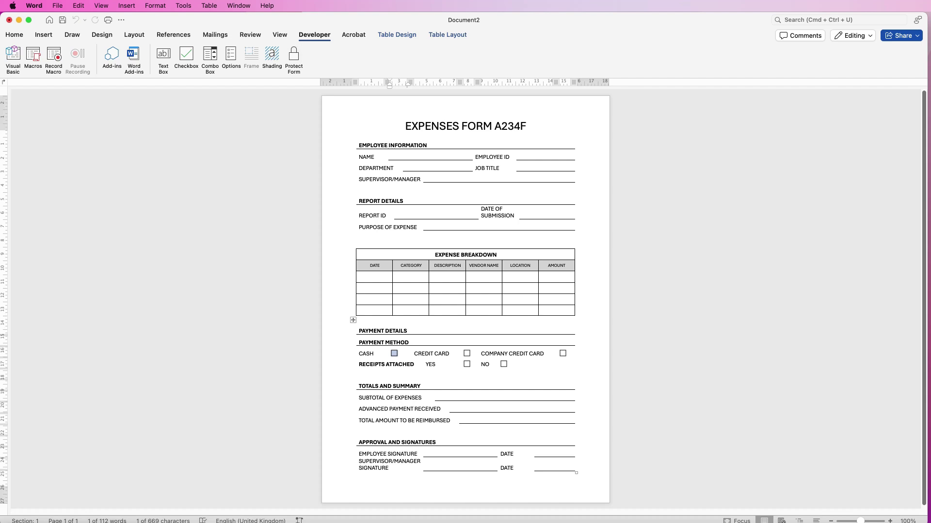
click(272, 55)
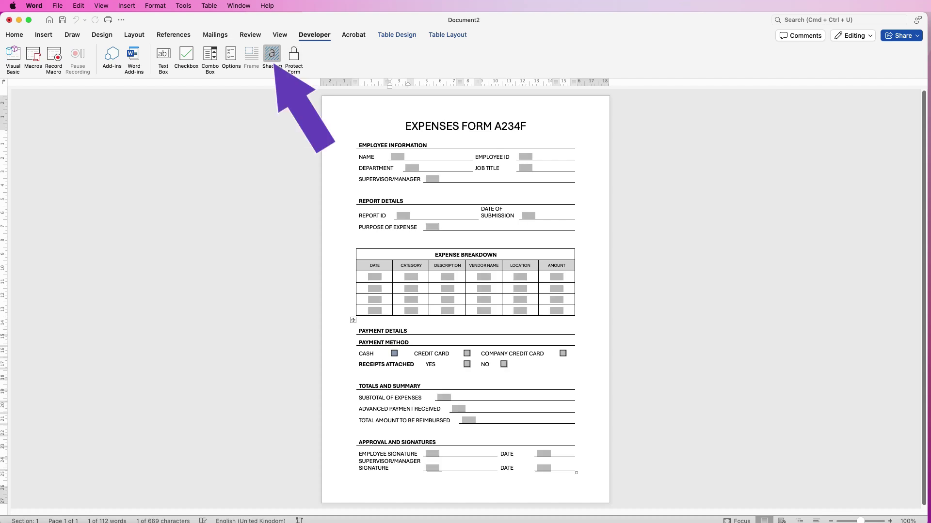
Replace the text form field beside PURPOSE OF EXPENSE with a combo box form field.
click(432, 227)
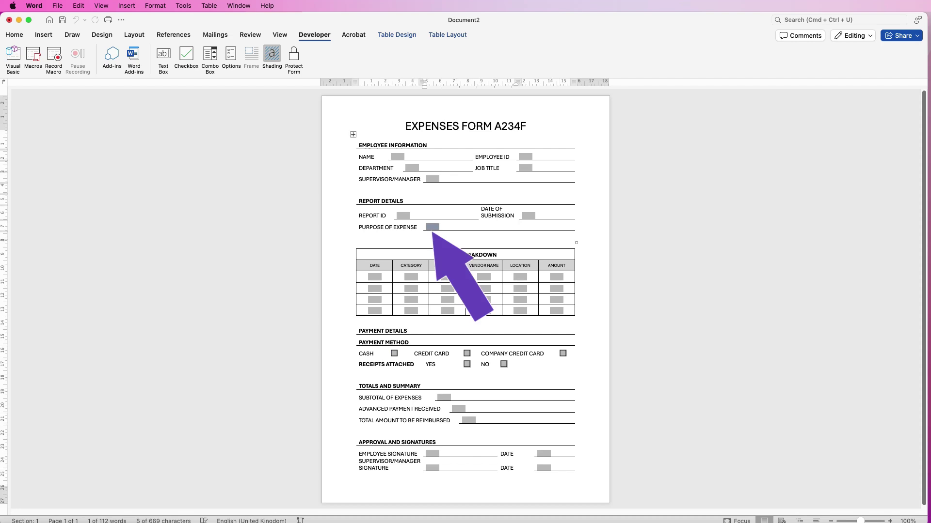
key(BackSpace)
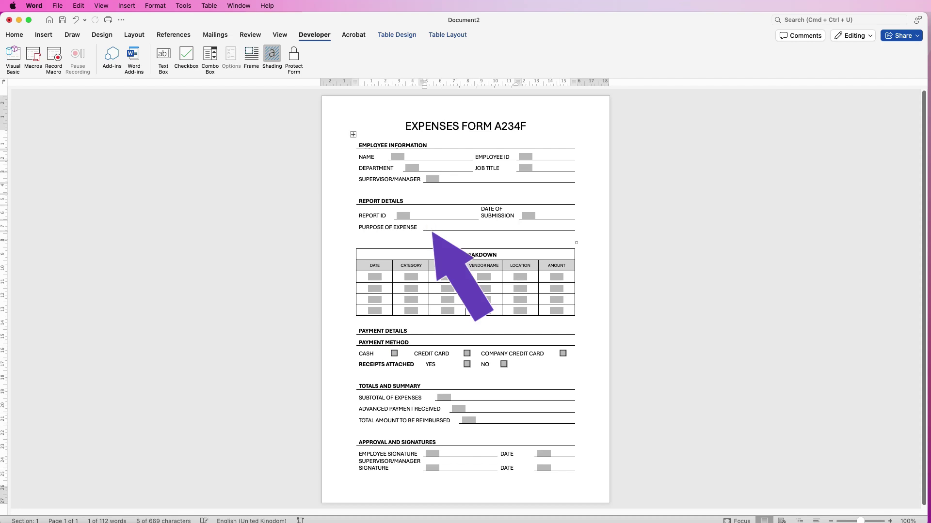
click(209, 55)
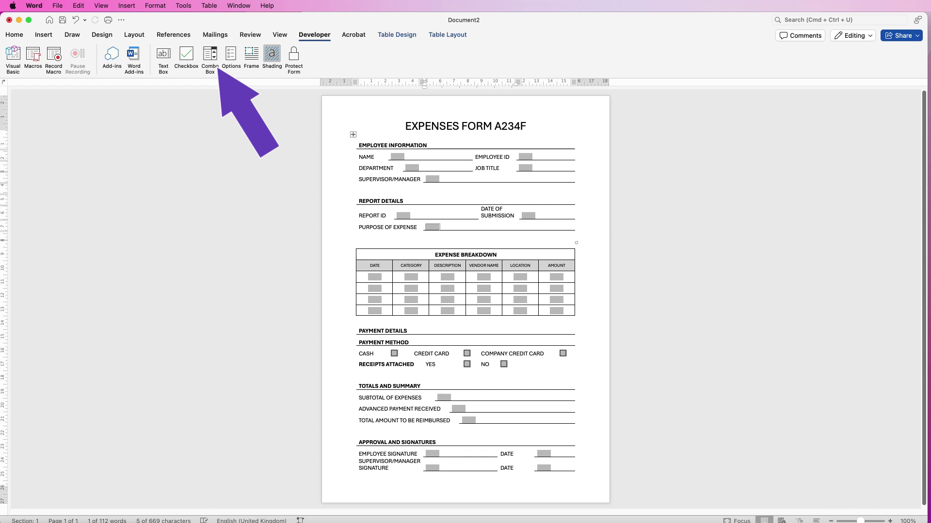
Add the items TRAVEL, FOOD, FUEL and PLEASE CLICK HERE to the list of the PURPOSE OF EXPENSE drop-down field.
right_click(433, 225)
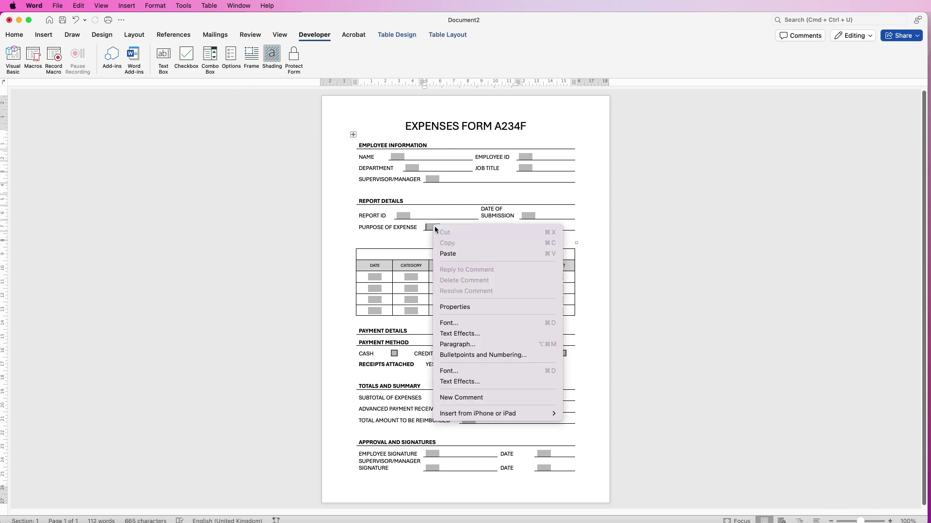
click(451, 307)
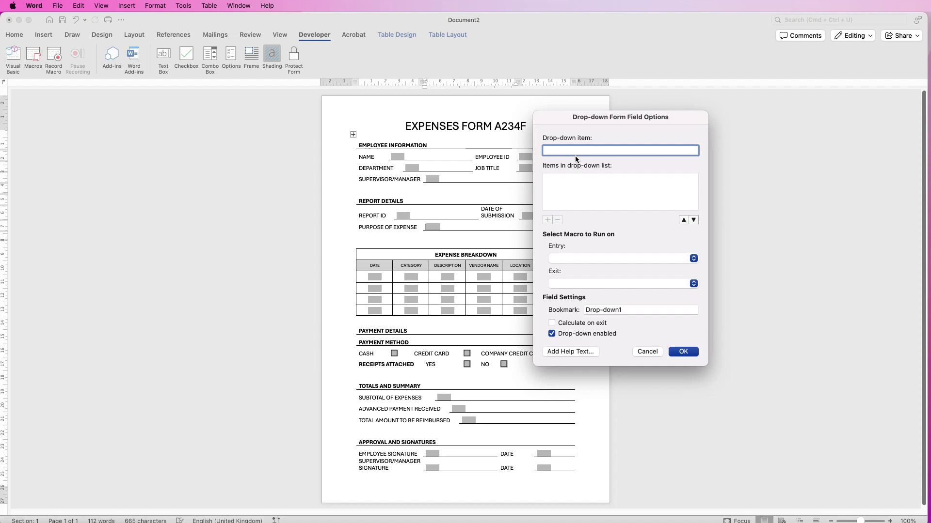
text(TRAVEL)
key(Return)
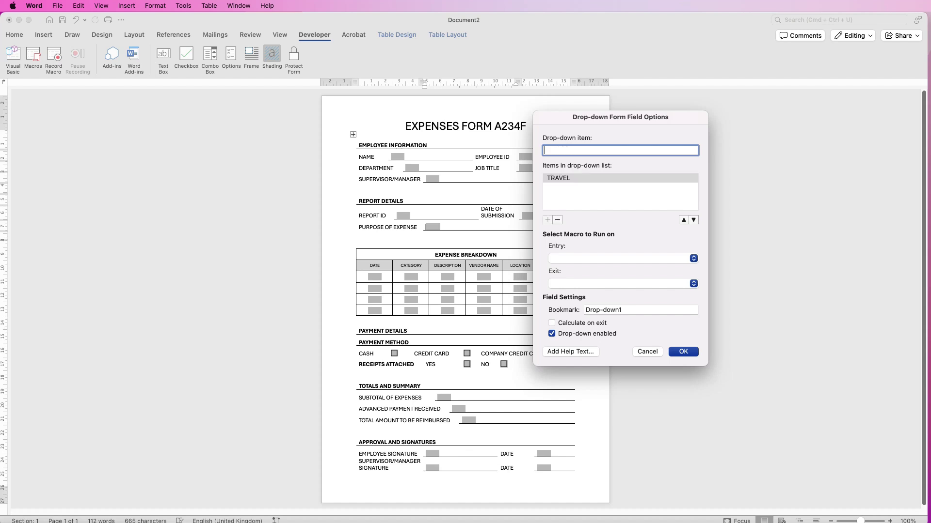
text(FOOD)
key(Return)
text(FUEL)
key(Return)
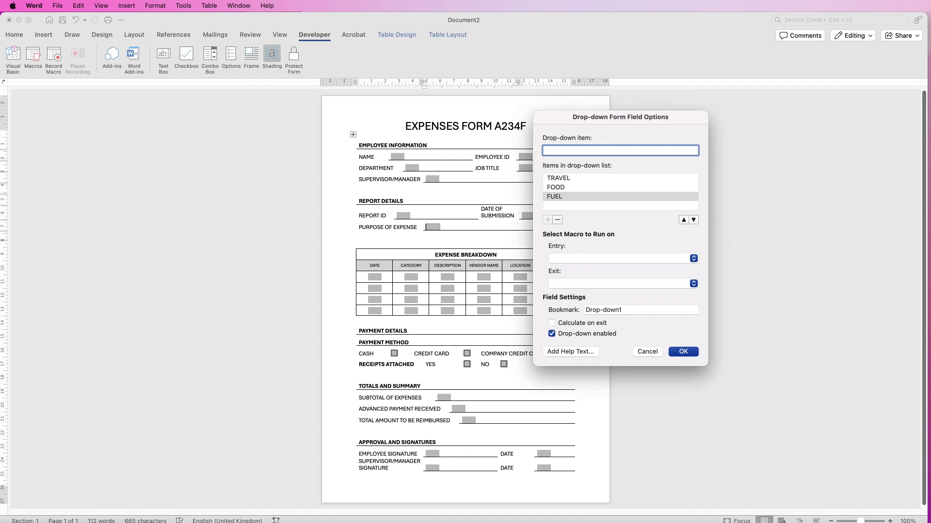
text(PLEASE CLICK HERE)
key(Return)
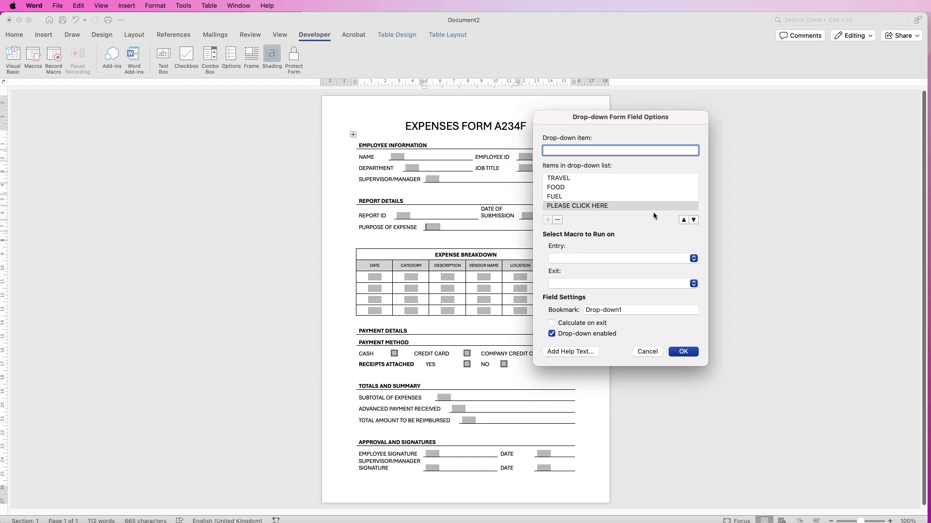
Move PLEASE CLICK HERE to the first place in the drop-down item list.
click(682, 221)
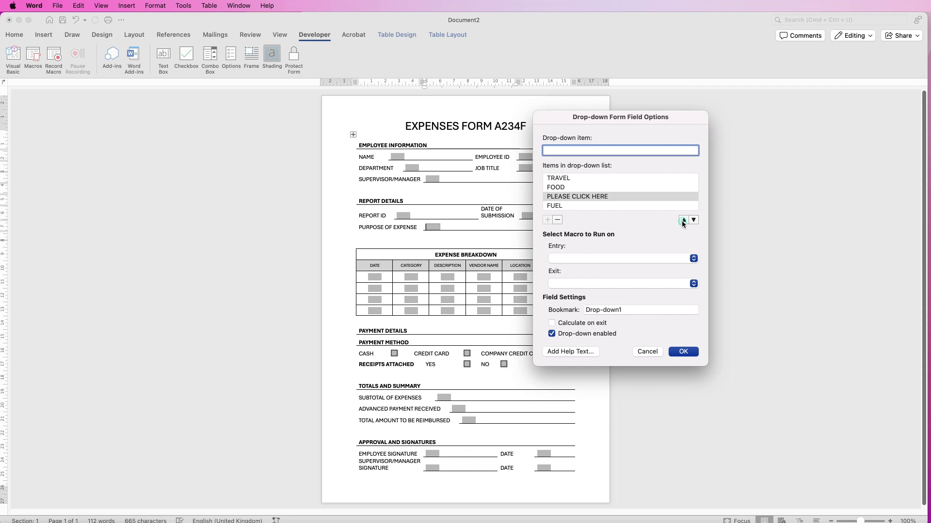
click(683, 220)
click(683, 220)
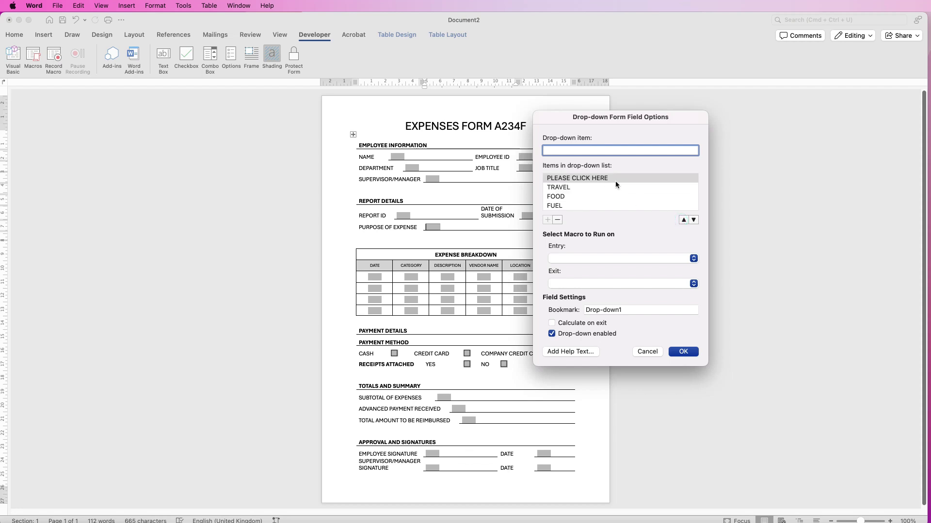
Set the drop-down field's bookmark to PURPOSE and apply the field options.
drag(628, 310, 581, 323)
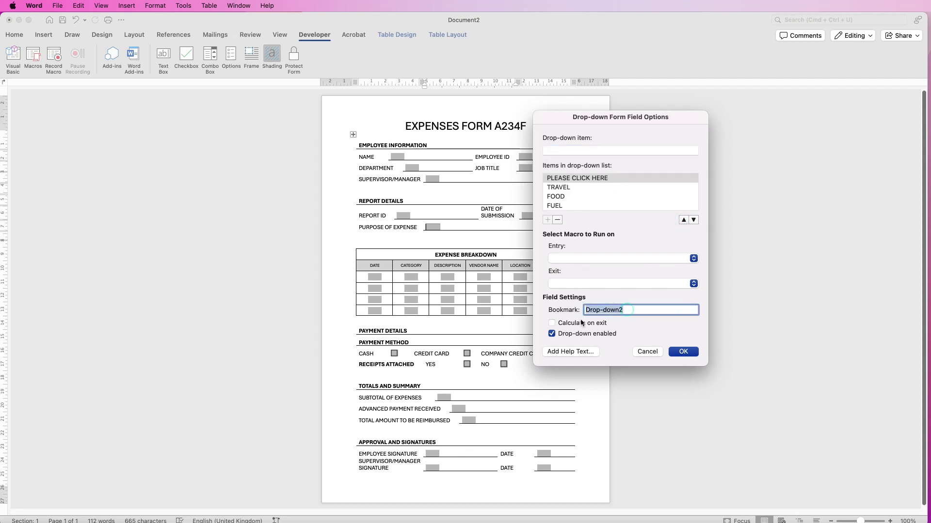
text(PU)
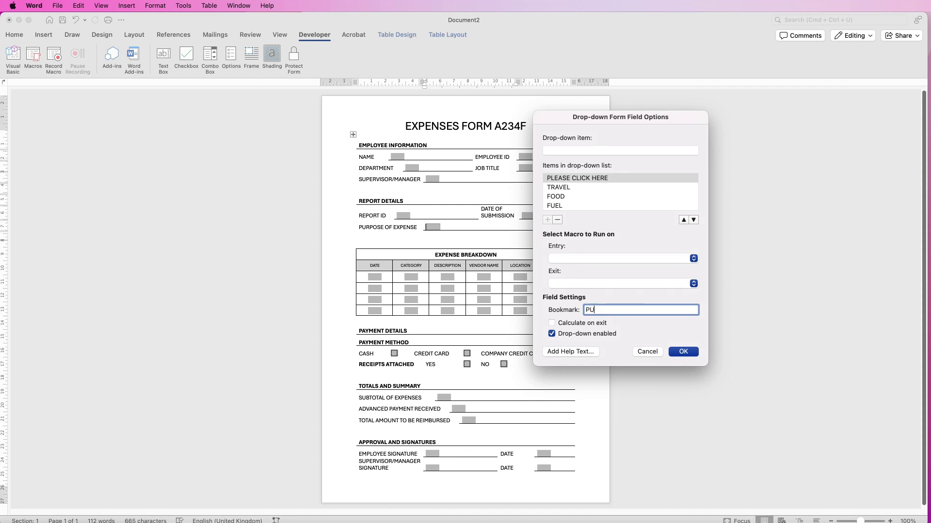
text(RPOSE)
click(696, 356)
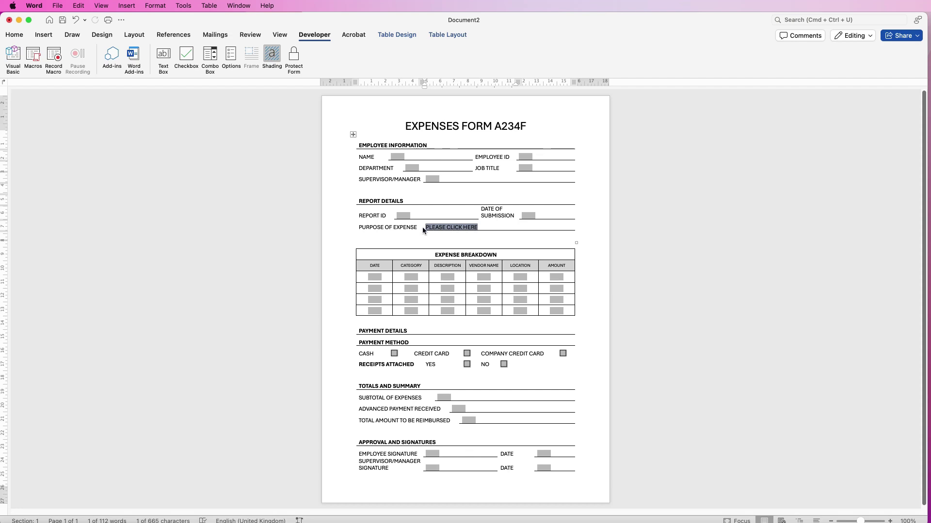
Protect the form again and turn off the grey shading of its fields.
click(293, 61)
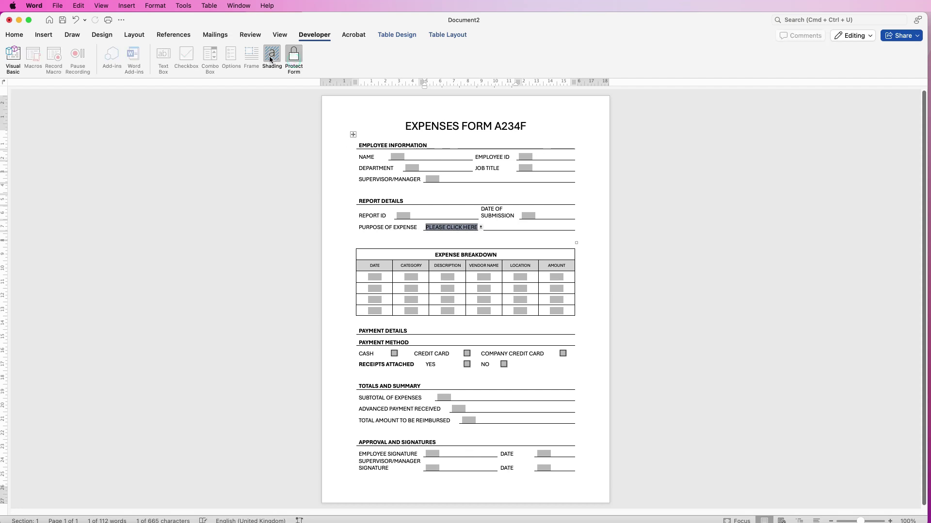
click(271, 60)
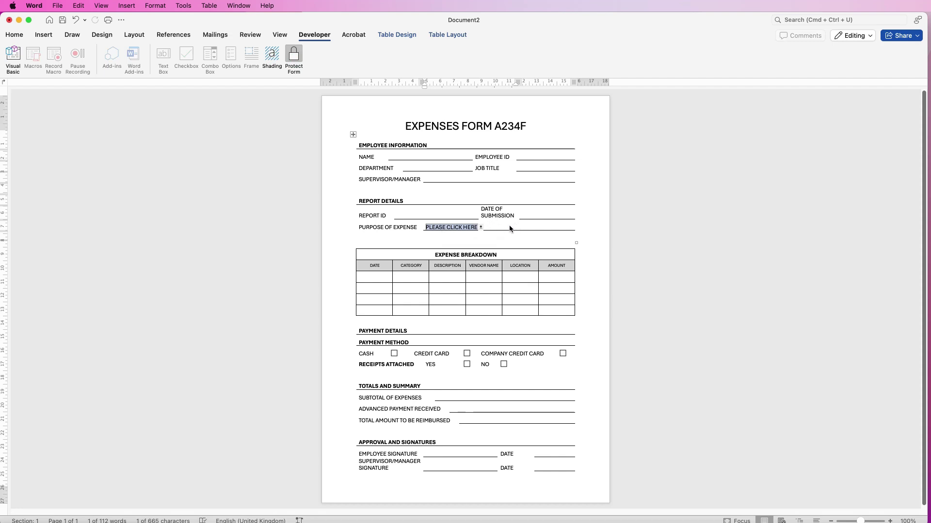
Test the PURPOSE OF EXPENSE drop-down by choosing TRAVEL and trying its other entries, then set it back to PLEASE CLICK HERE.
click(461, 228)
click(462, 227)
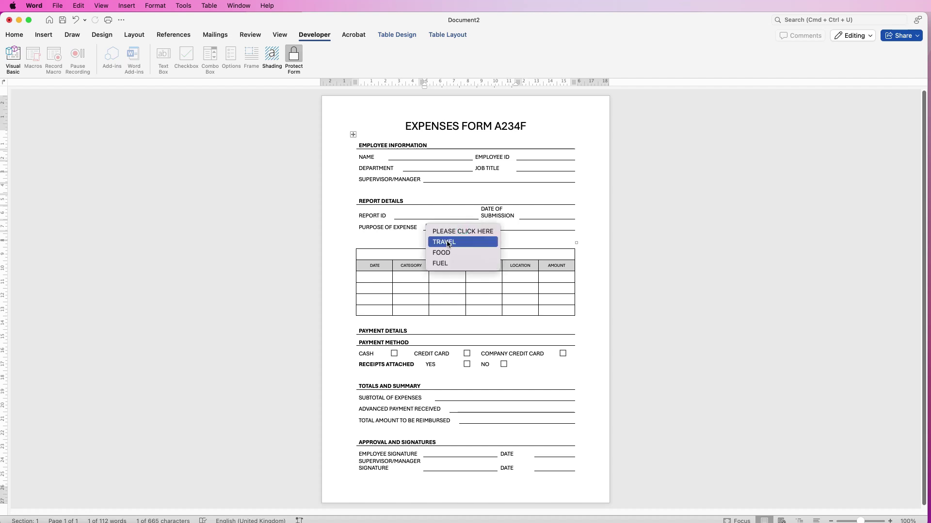
click(446, 243)
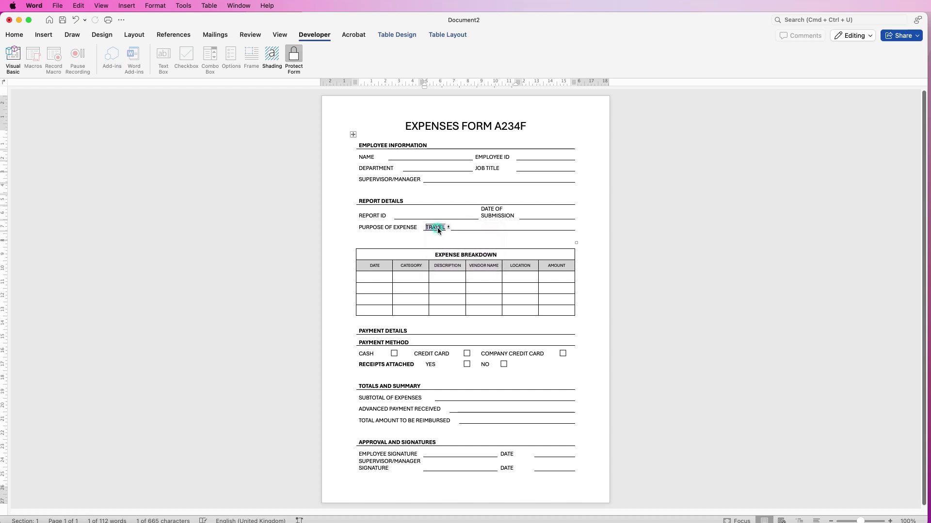
click(438, 229)
click(440, 251)
click(444, 225)
click(439, 231)
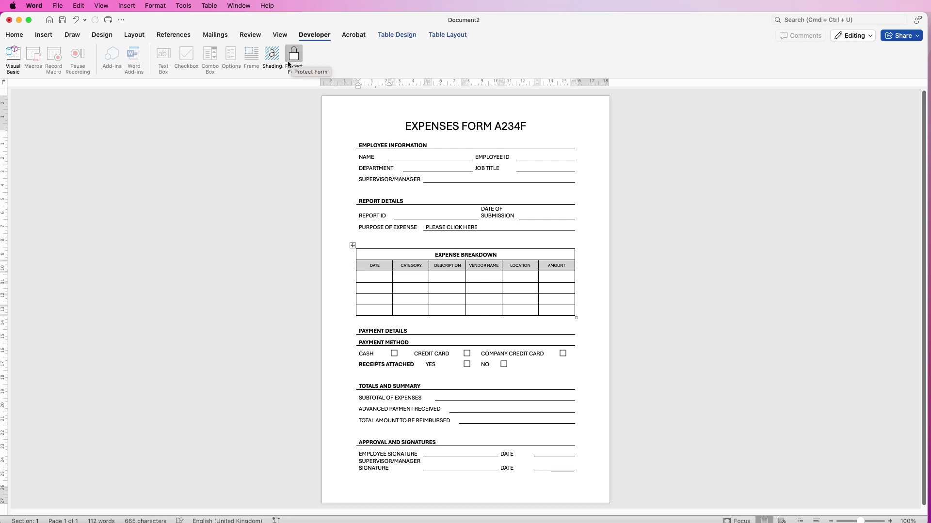
click(593, 161)
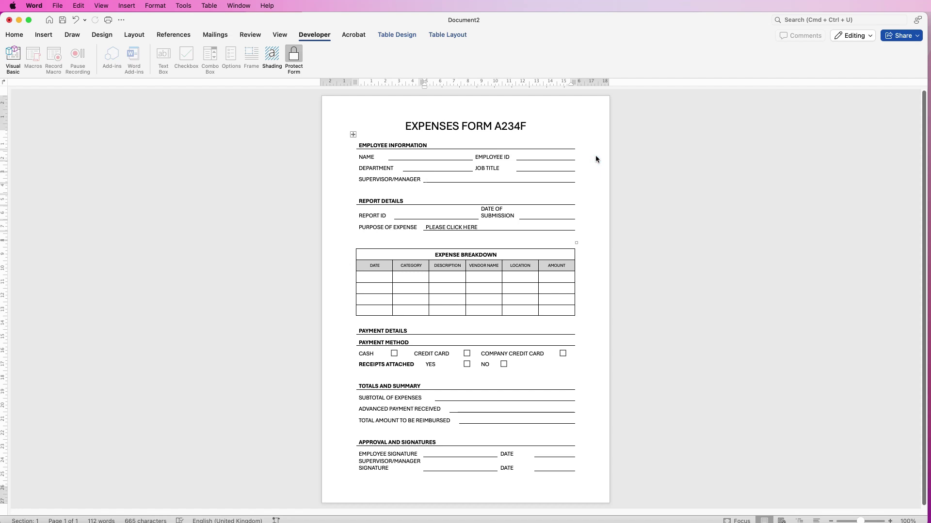